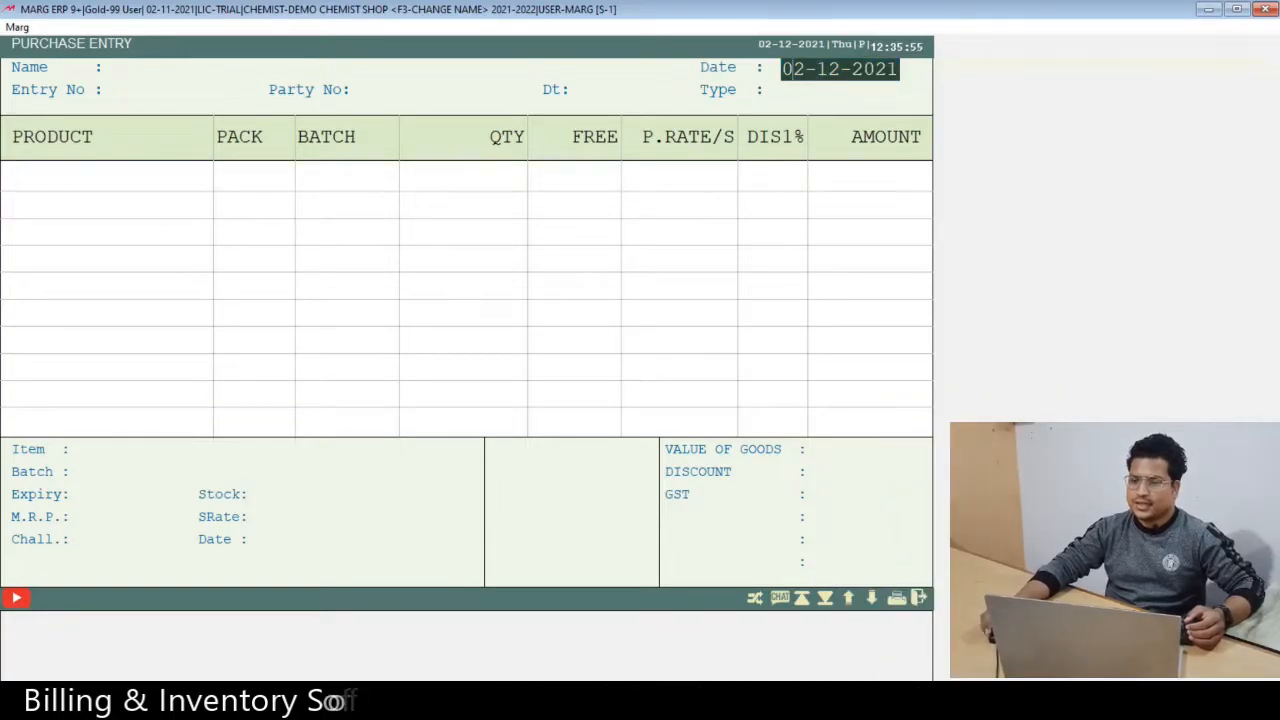
Set the purchase entry date to 25-06-2021 and allow it despite differing from the current date.
drag(782, 69, 906, 70)
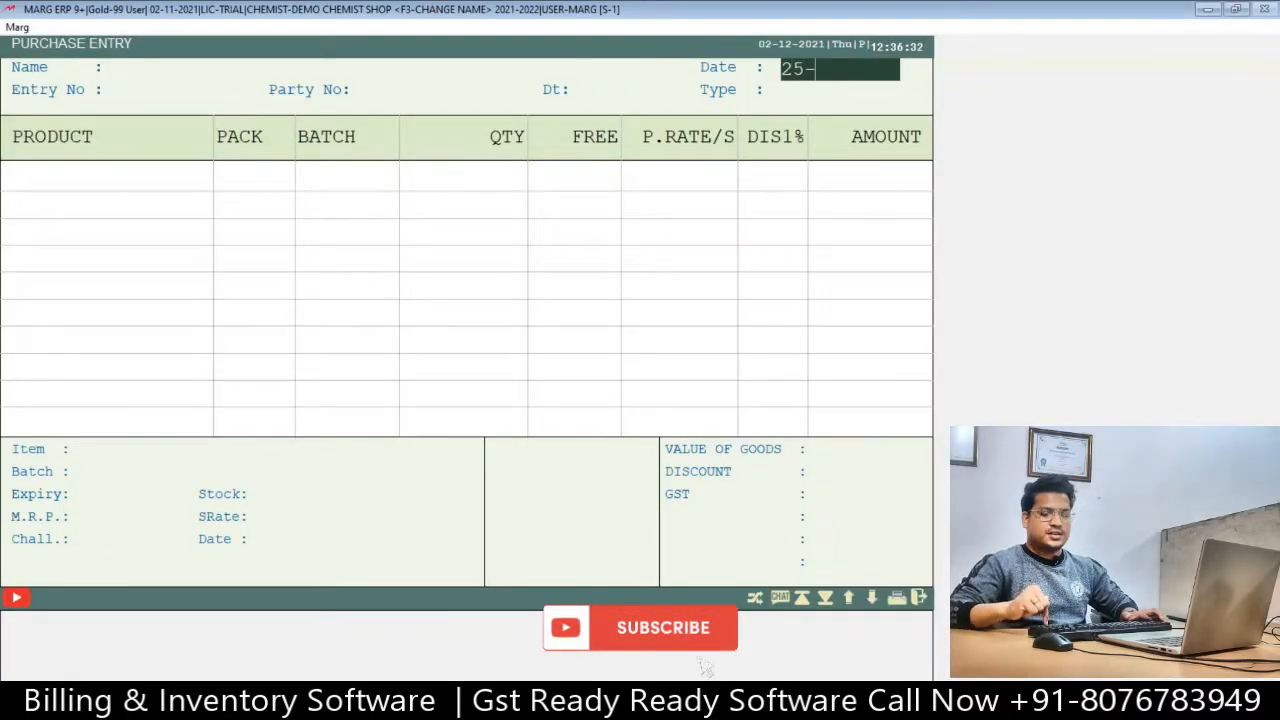
text(062021)
key(Return)
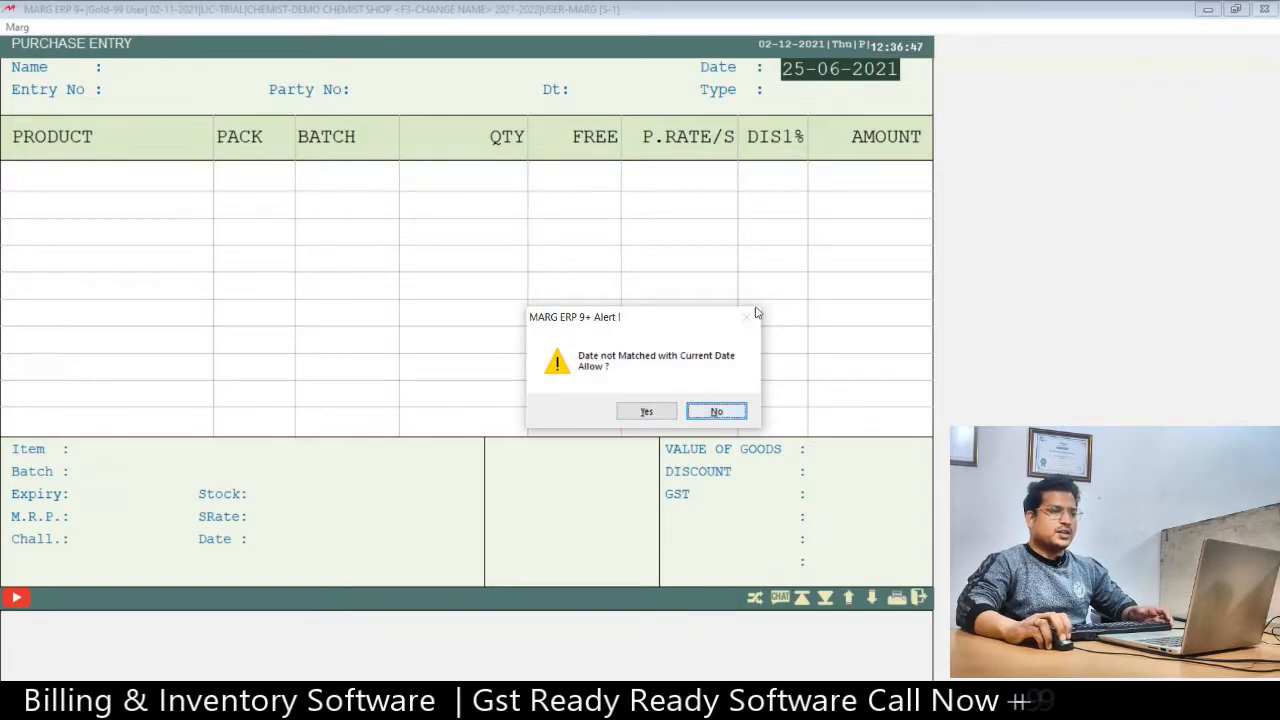
click(647, 414)
Look through the ledger list to examine the cash accounts and suppliers available for the purchase.
key(Up)
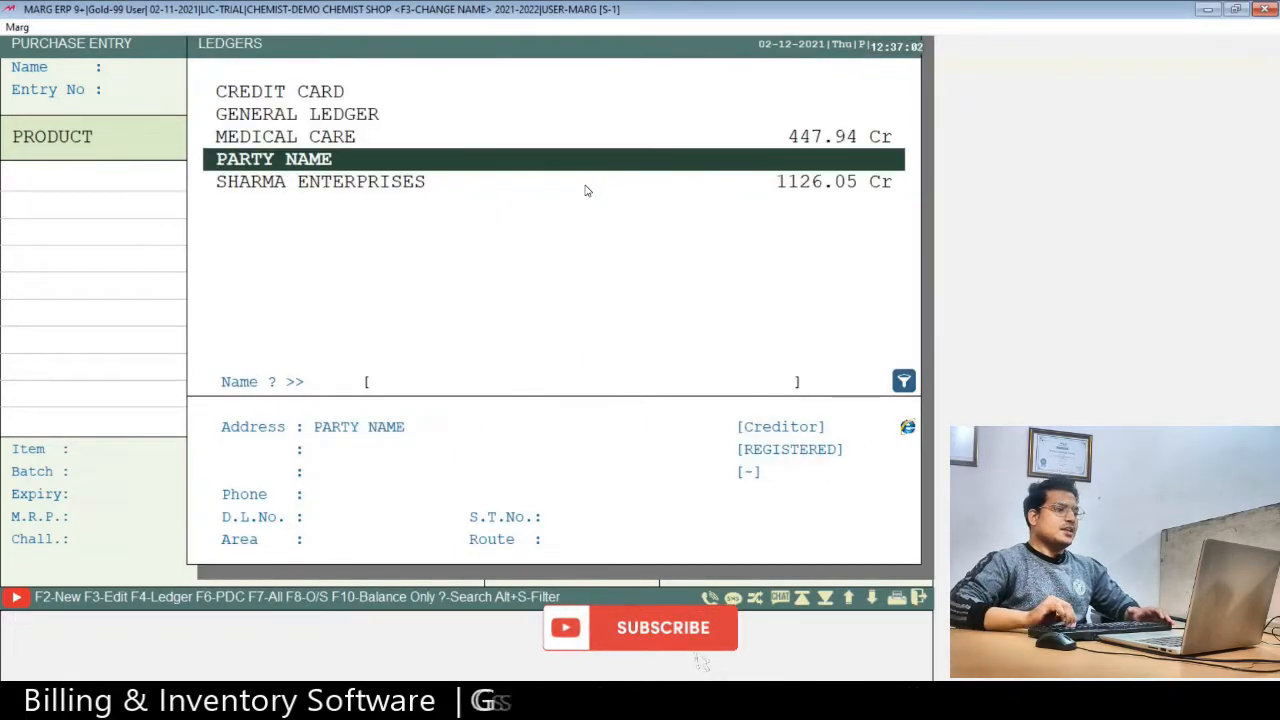
key(Up)
key(Up)
key(Up)
key(Up)
key(Up)
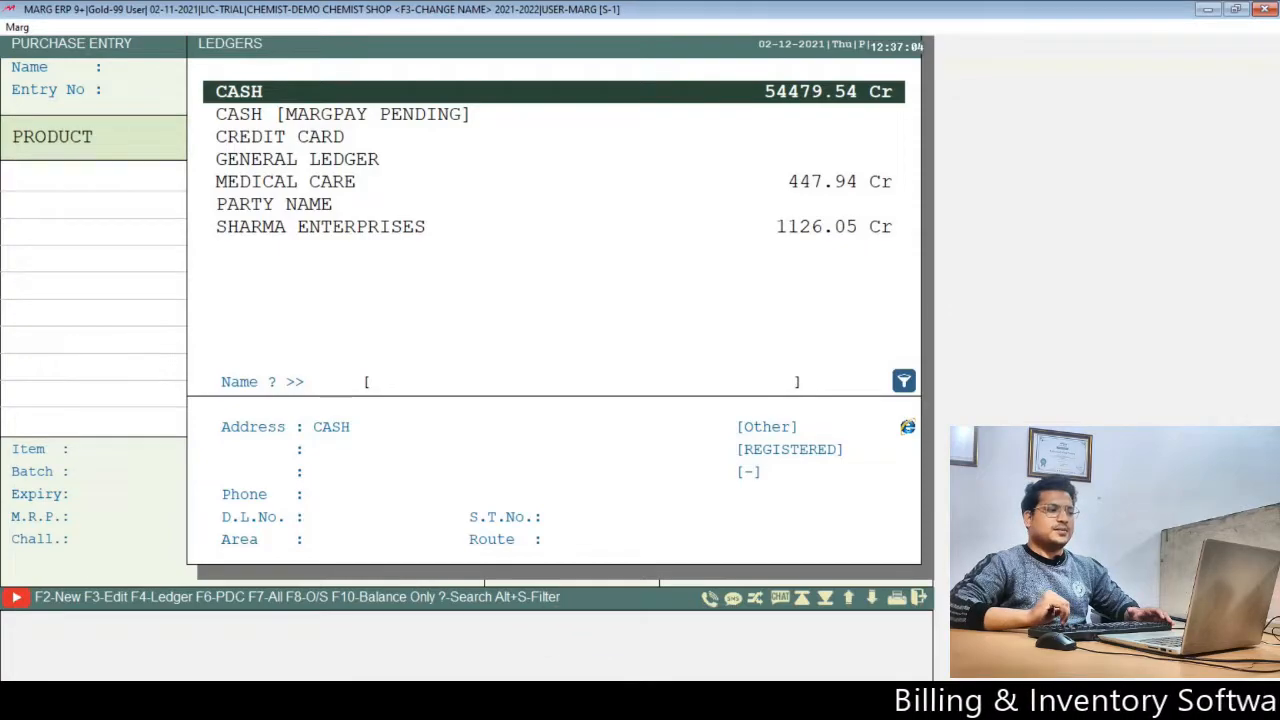
key(Down)
key(Down)
key(Down)
key(Down)
key(Down)
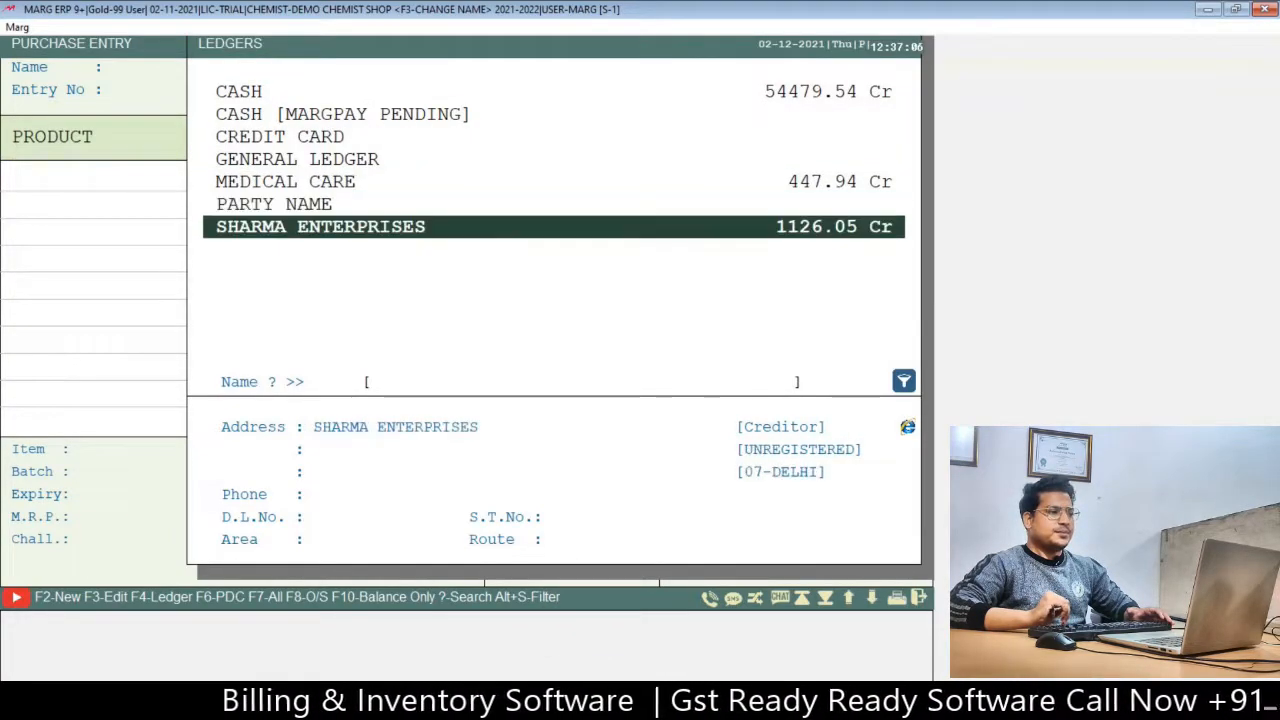
key(Up)
key(Up)
key(Up)
key(Up)
key(Up)
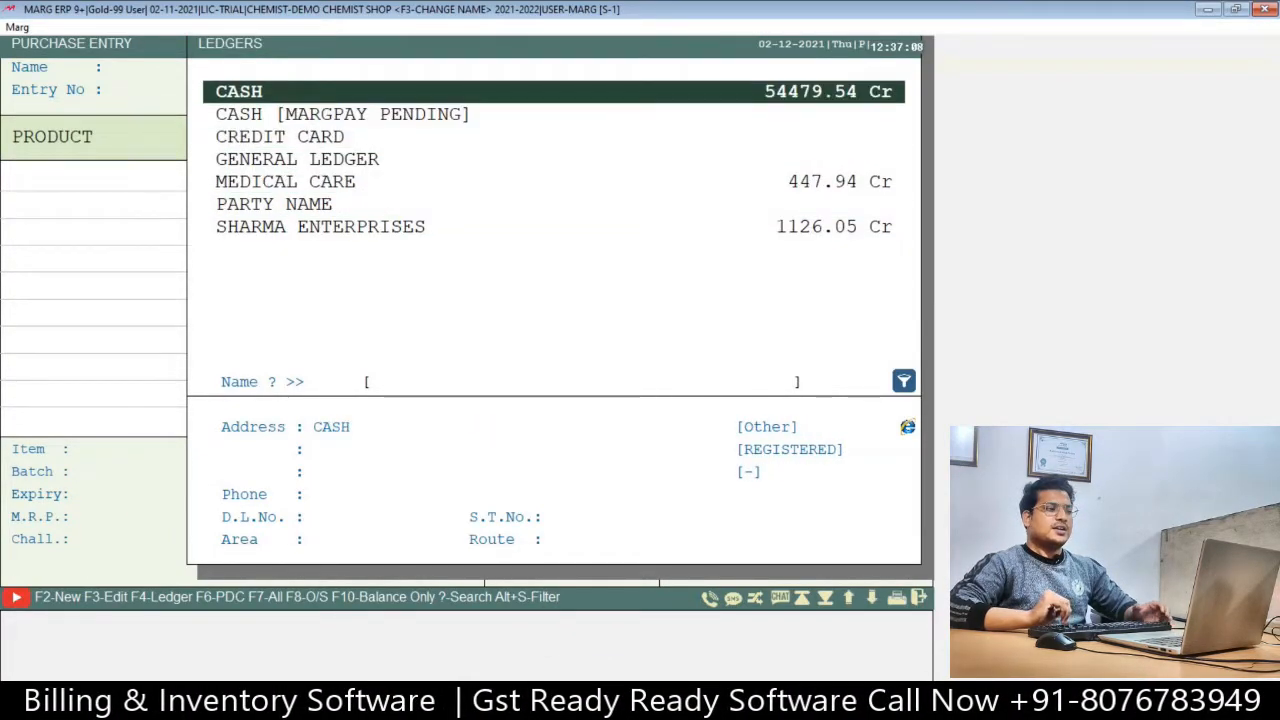
key(Down)
key(Down)
key(Down)
key(Down)
key(Up)
key(Down)
key(Return)
key(Escape)
key(Up)
key(Up)
key(Up)
key(Up)
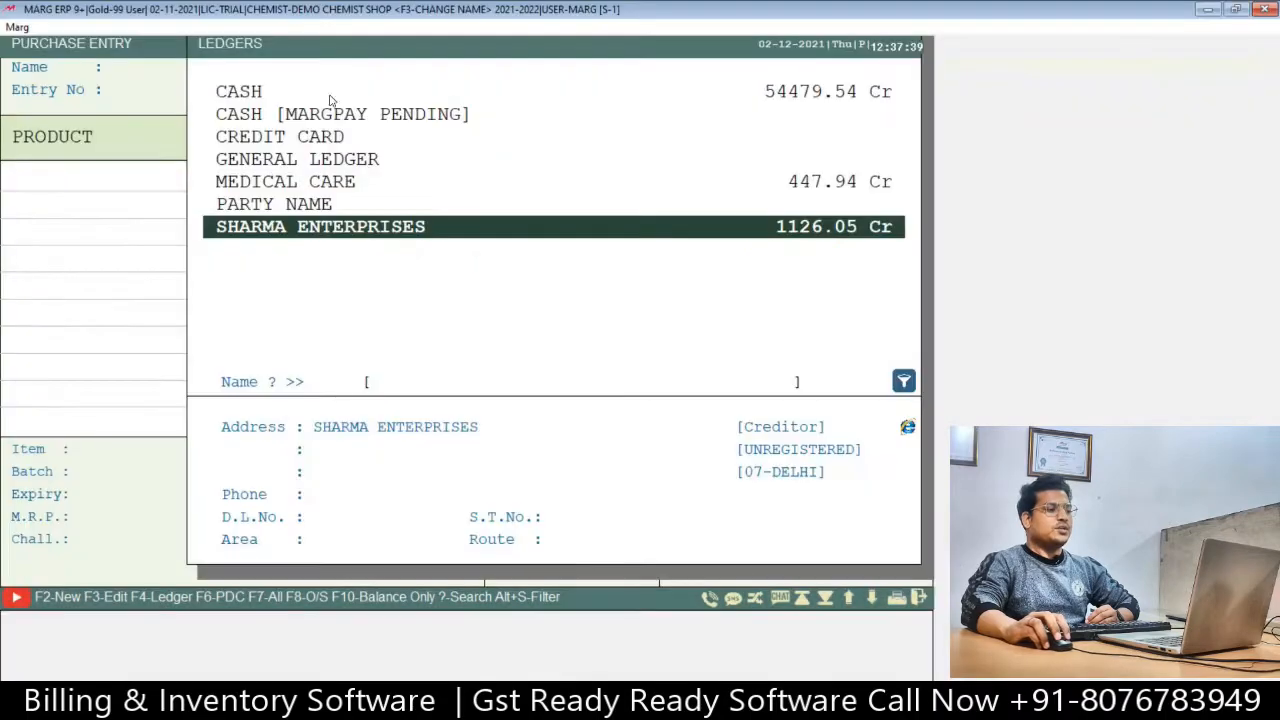
Start a new ledger under the account group SUNDRY CREDITORS (SUPPLIERS).
click(368, 115)
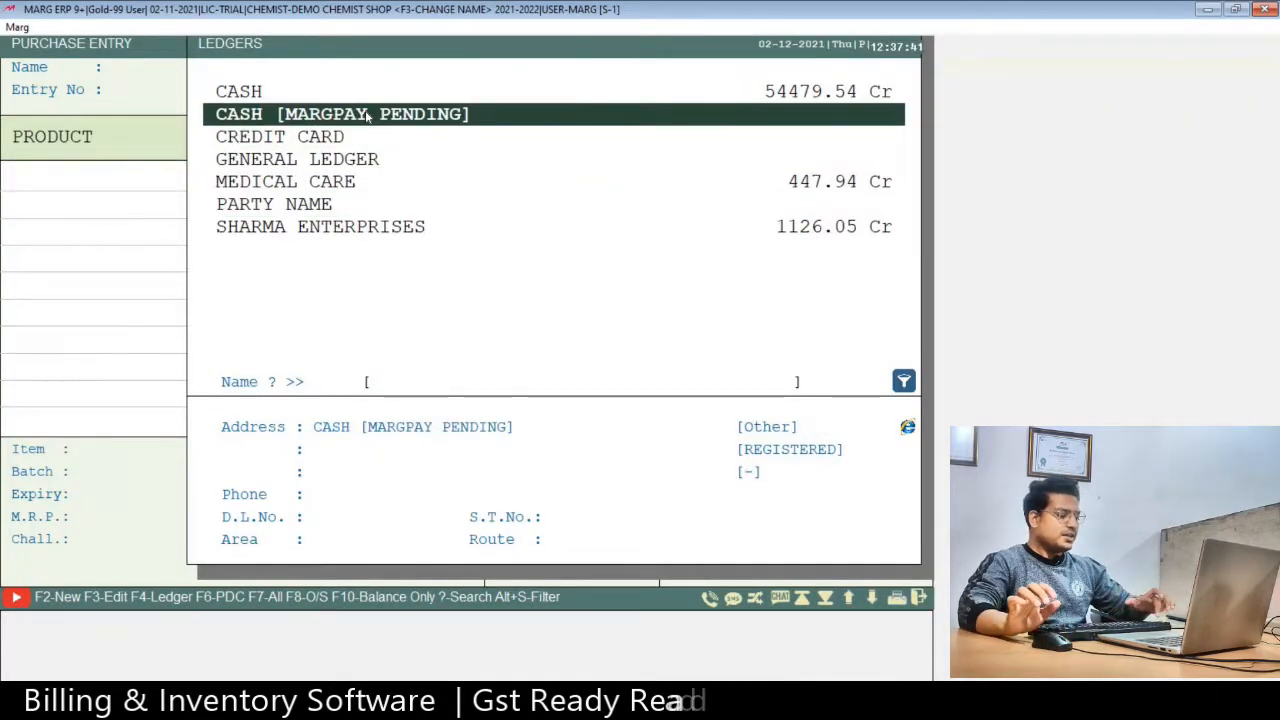
key(Return)
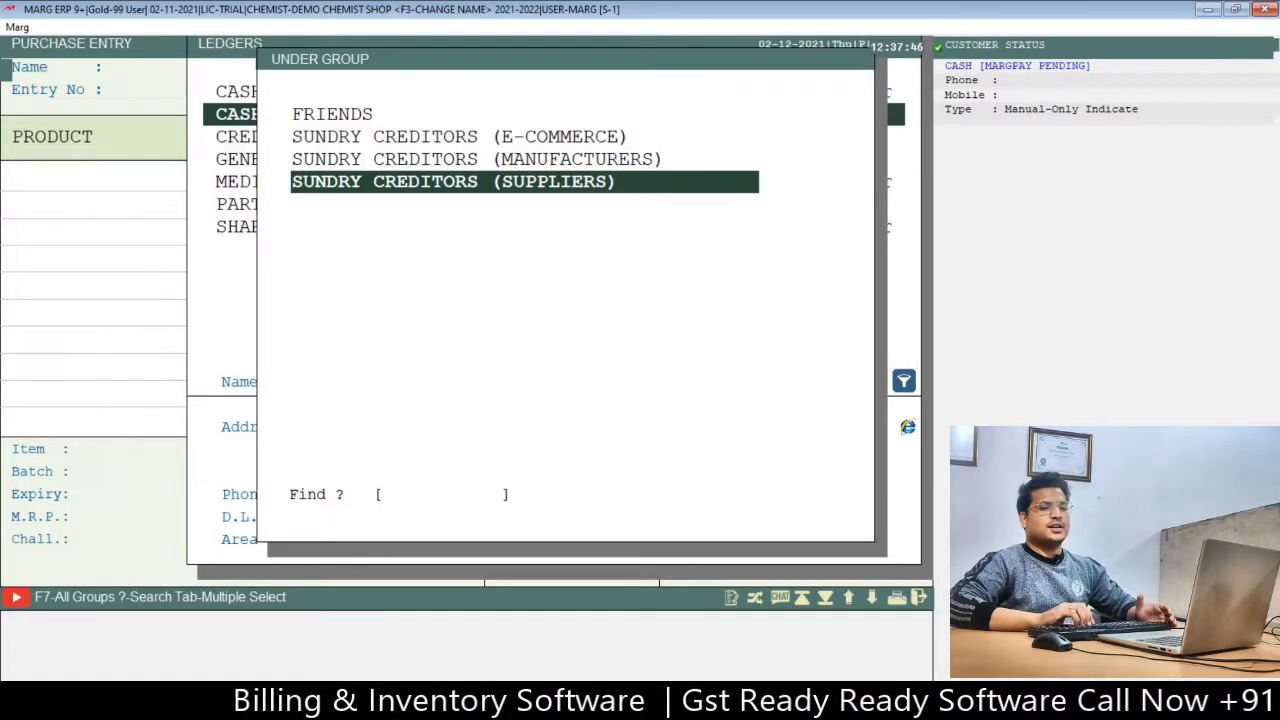
key(Return)
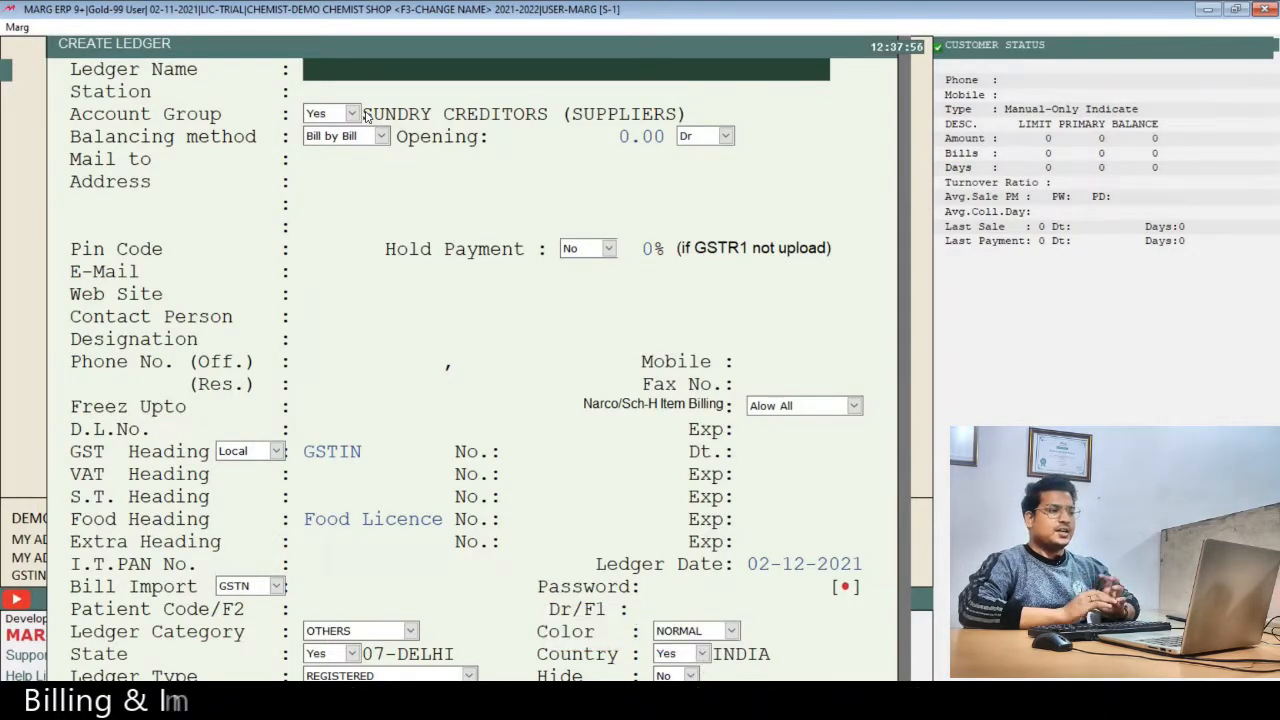
Name the ledger PHARMA WHOLESALE ENTERPRISES and accept the default account group, Bill by Bill balancing and mailing name.
text(M)
key(BackSpace)
text(PHARMA WHO)
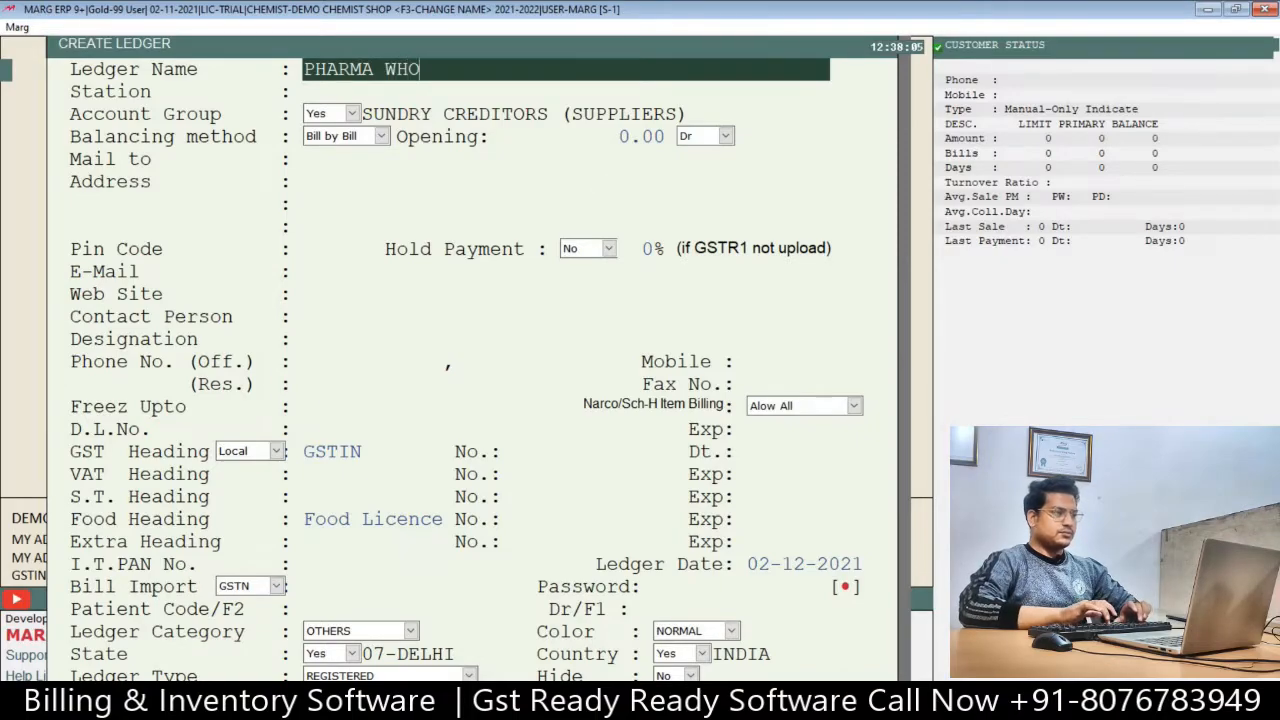
text(LESALE ENTE)
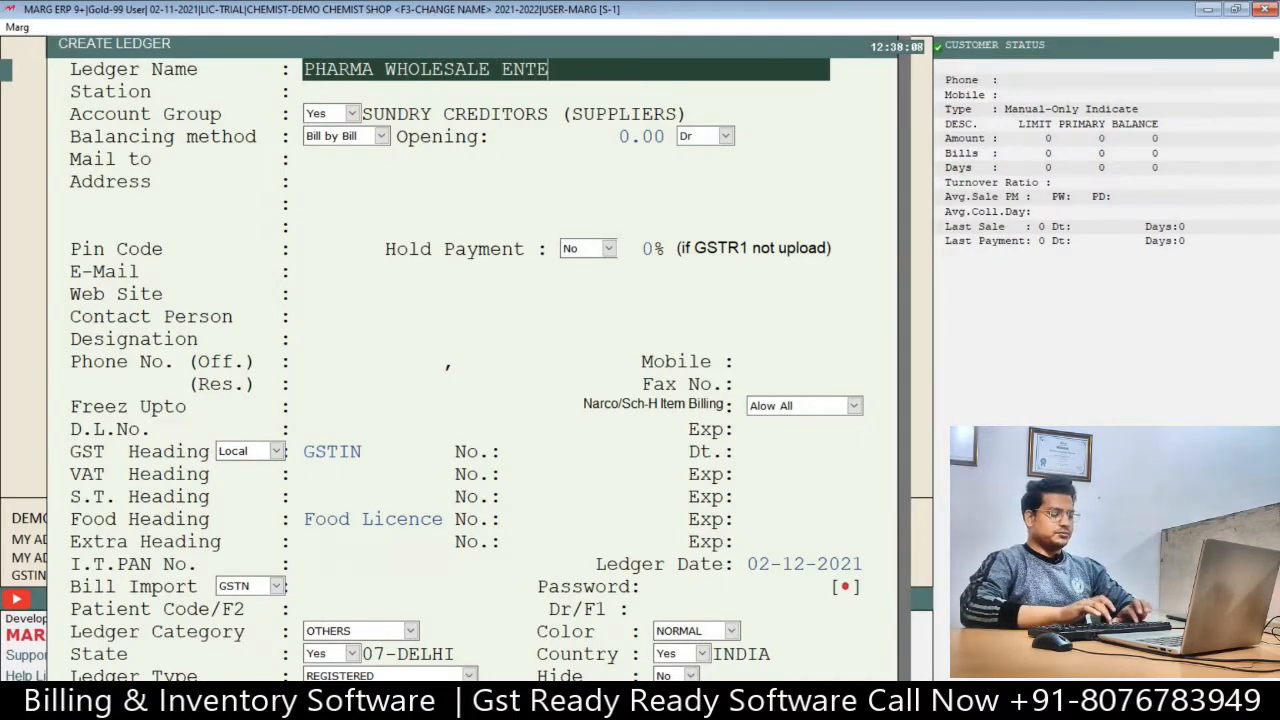
text(RPRISES)
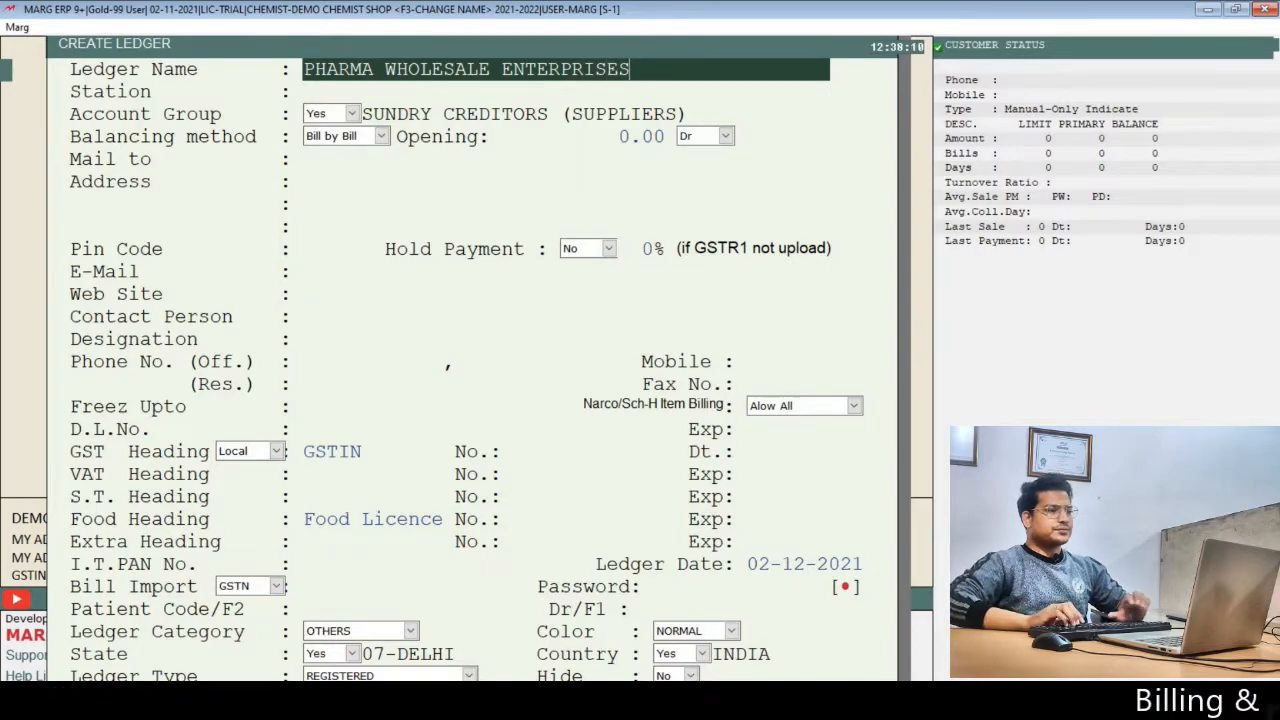
key(Return)
key(Return)
key(Return)
key(Return)
key(Return)
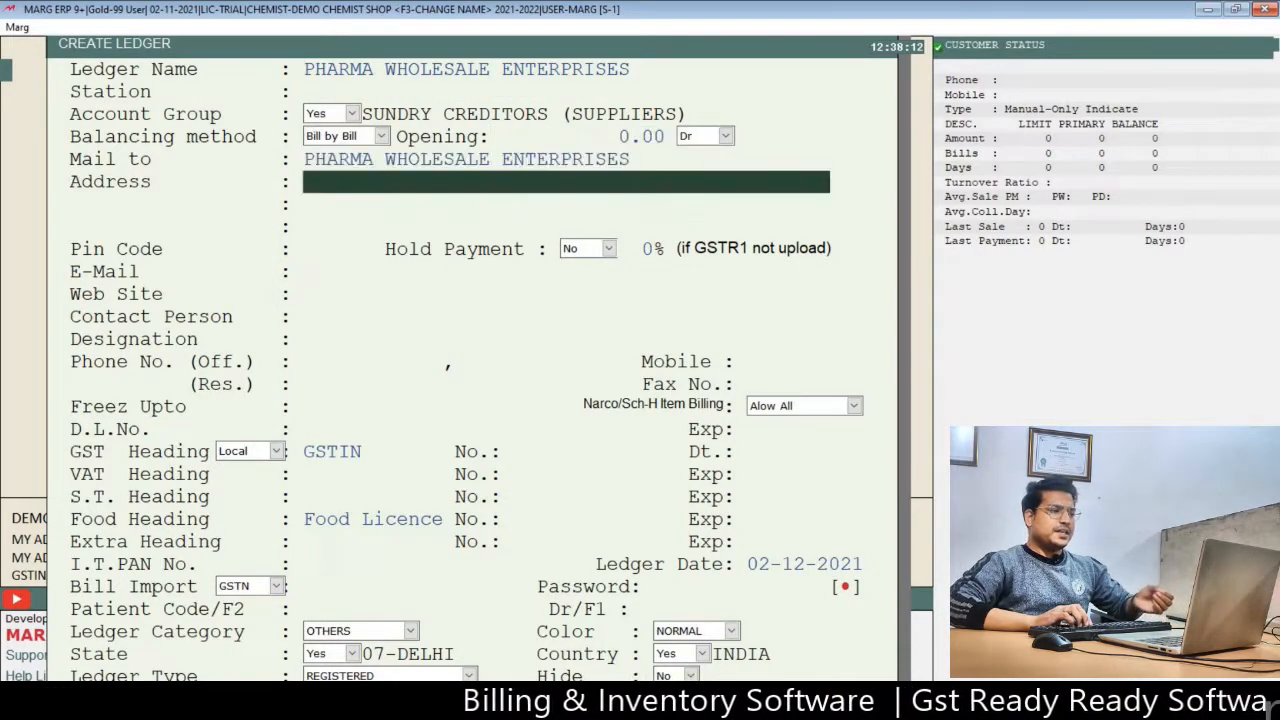
Leave the supplier's address, contact, mobile and GST number fields blank and save the new ledger.
key(Return)
key(Return)
key(Return)
key(Return)
key(Return)
key(Return)
key(Return)
key(Return)
key(Return)
key(Return)
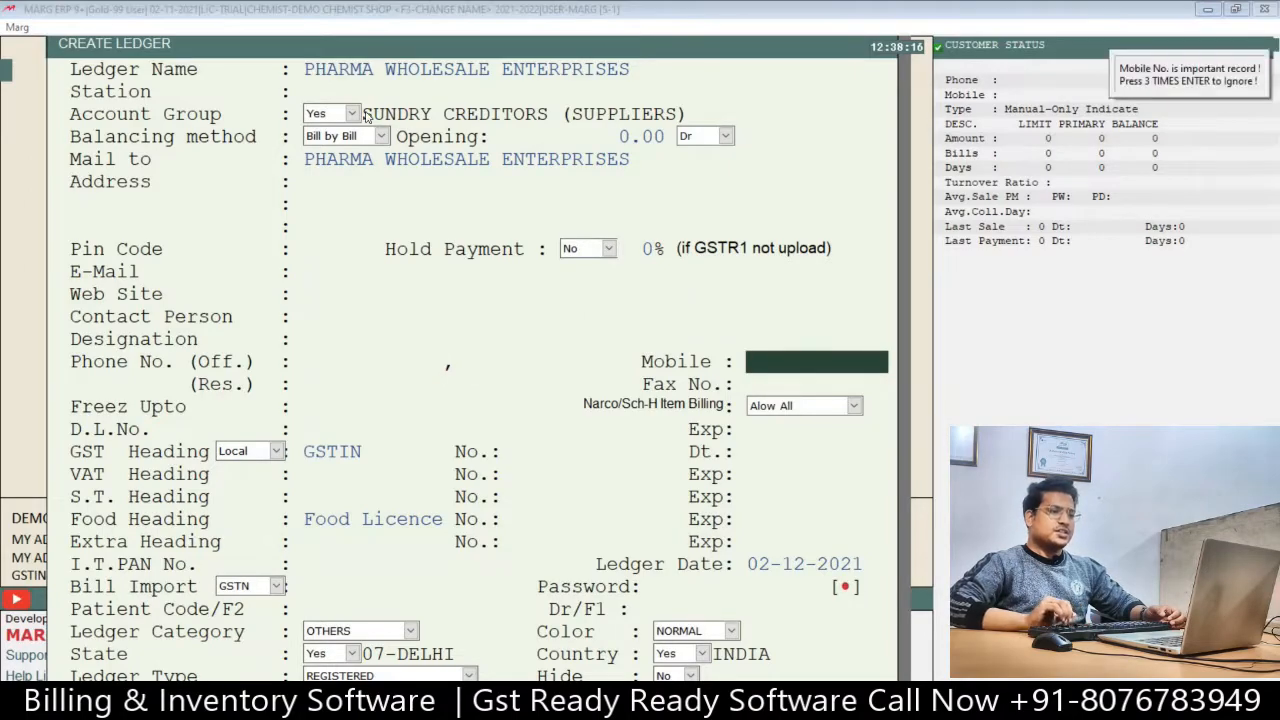
key(Return)
key(Return)
key(Return)
key(Return)
key(Return)
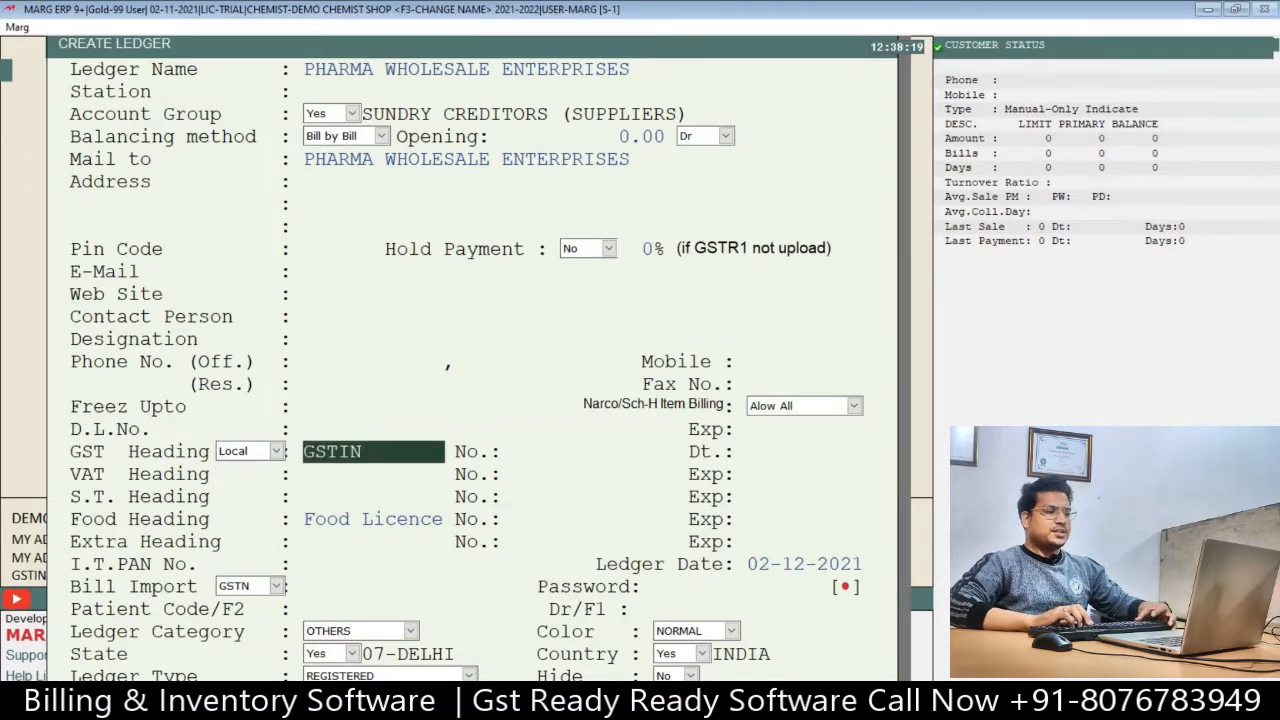
key(Return)
key(Page_Down)
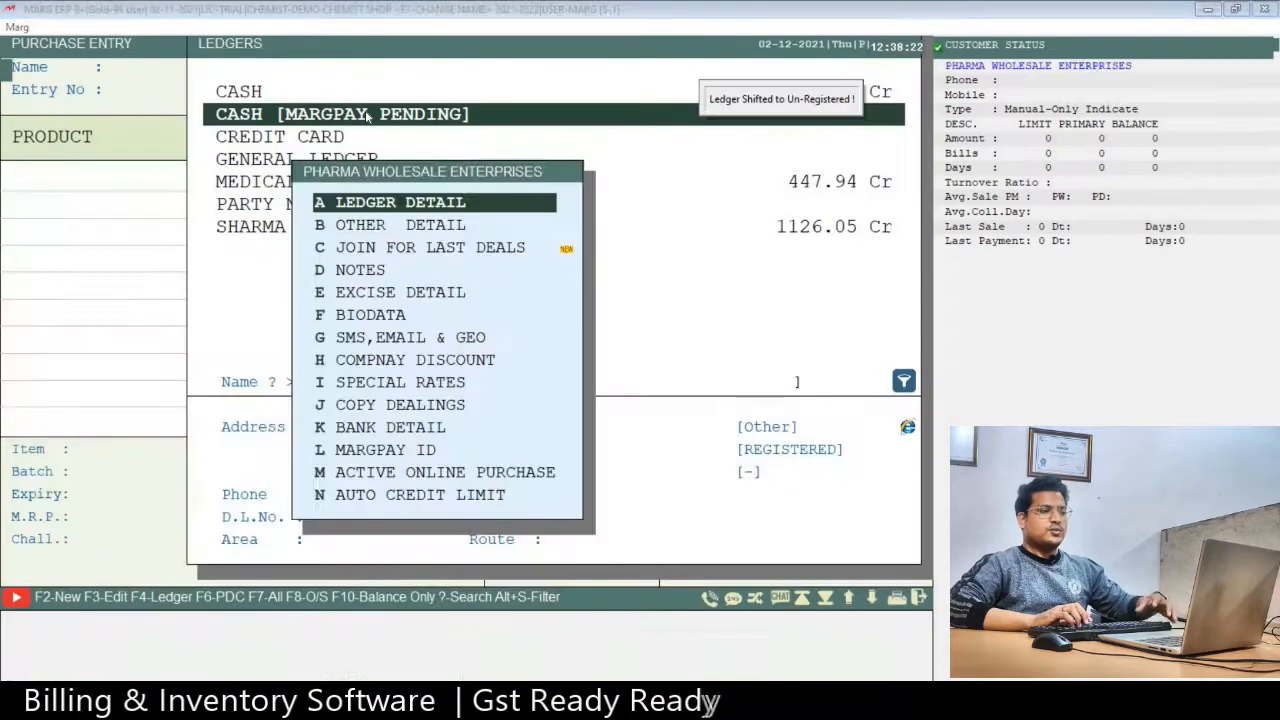
Look through the additional detail options offered for the new supplier ledger and close them.
key(Down)
key(Down)
key(Down)
key(Down)
key(Down)
key(Down)
key(Down)
key(Down)
key(Down)
key(Down)
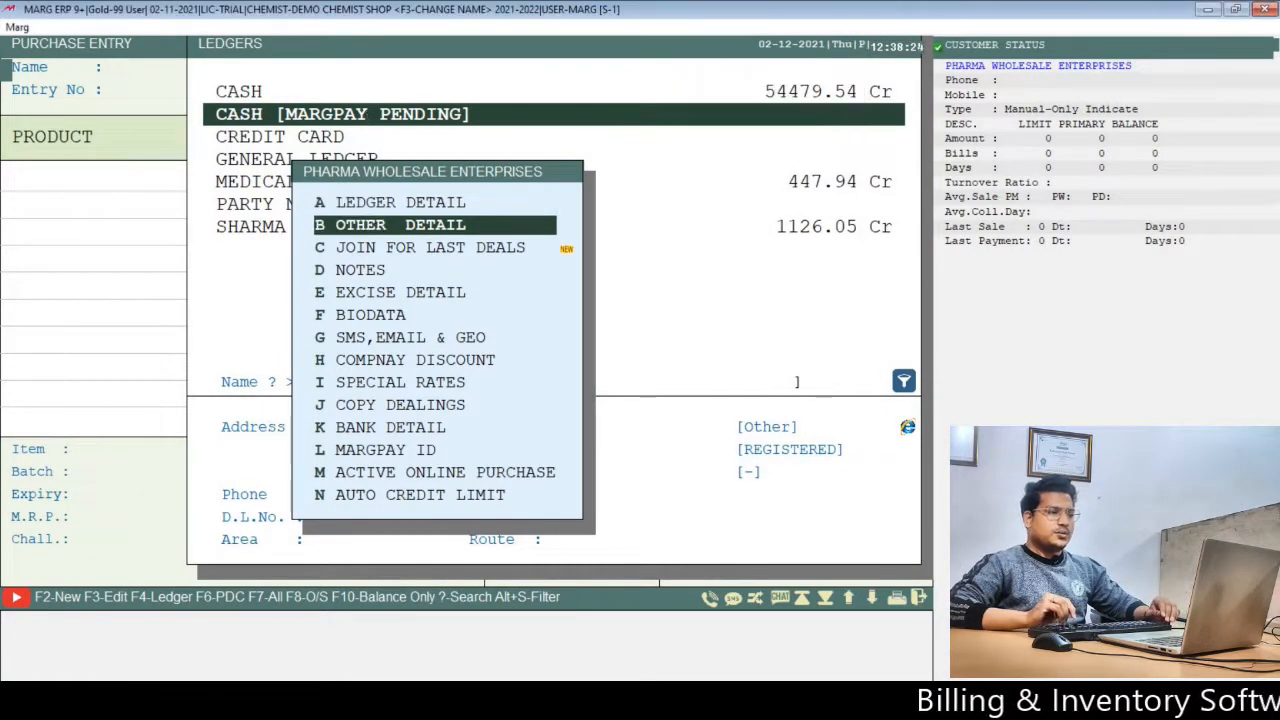
key(Down)
key(Down)
key(Down)
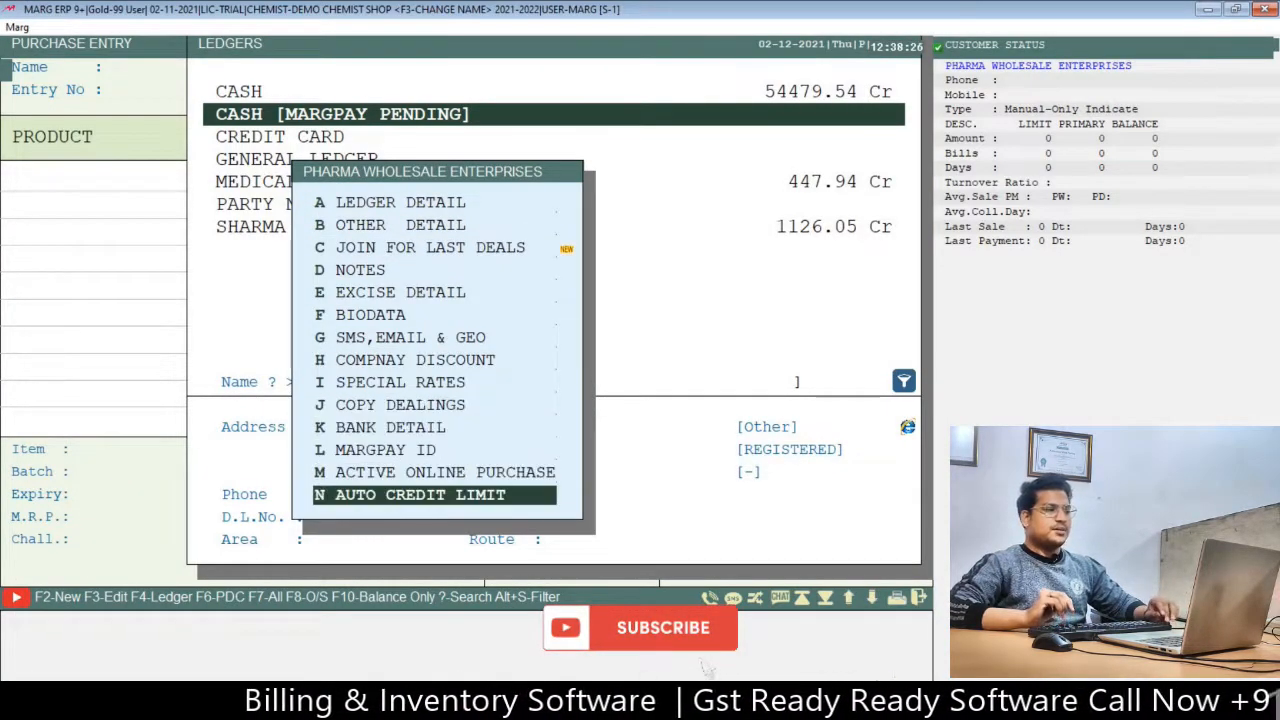
key(Escape)
Choose PHARMA WHOLESALE ENTERPRISES from the ledger list as the supplier of the purchase.
key(Up)
key(Up)
key(Up)
key(Up)
key(Up)
key(Up)
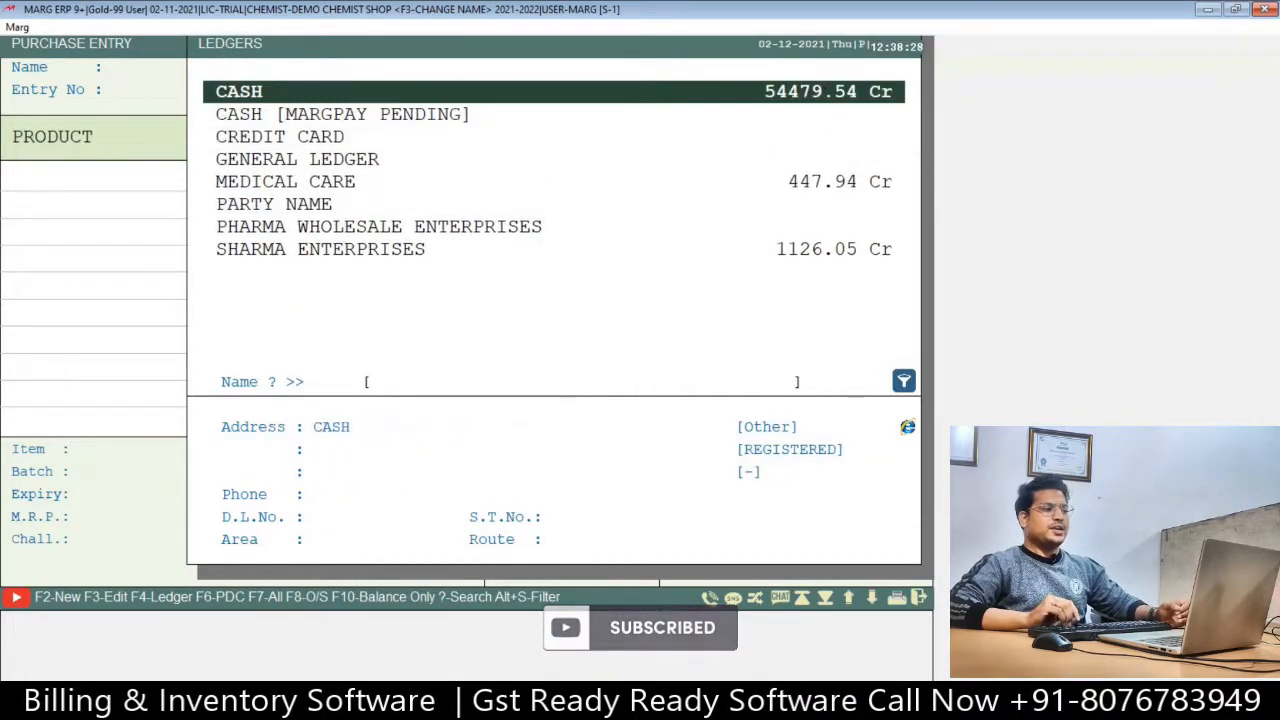
key(Down)
key(Down)
key(Down)
key(Down)
key(Down)
key(Down)
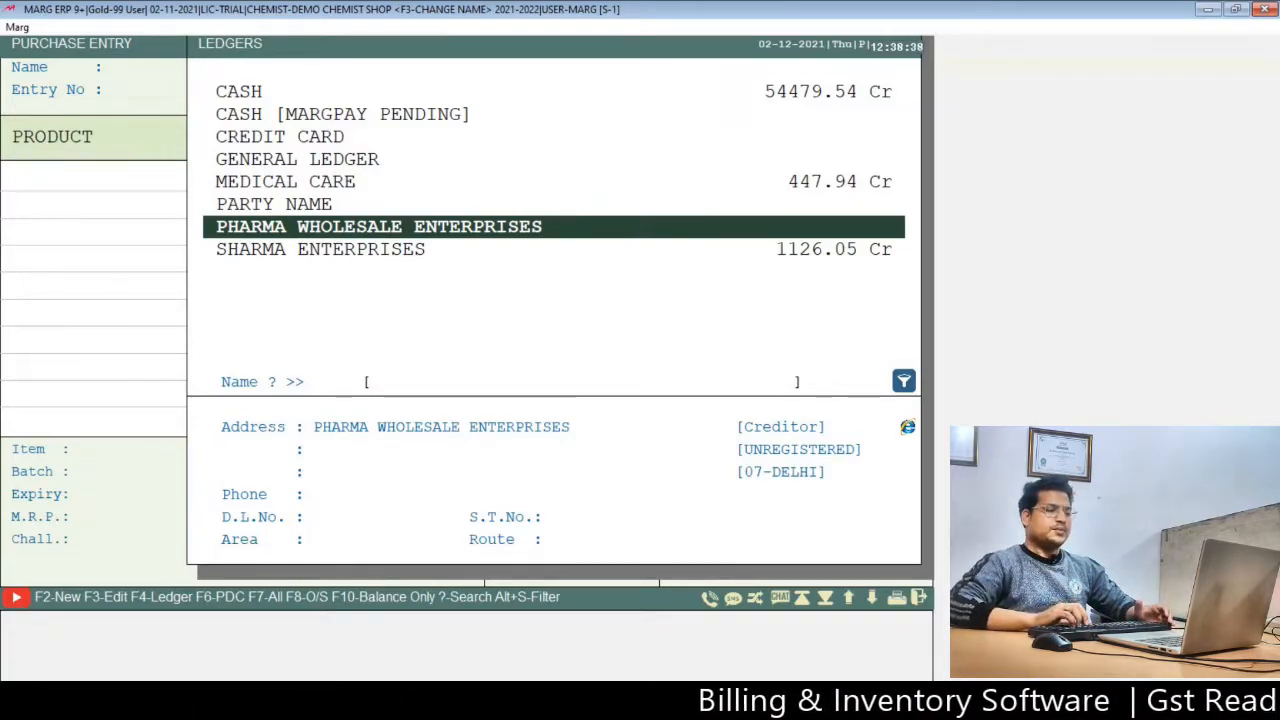
key(Return)
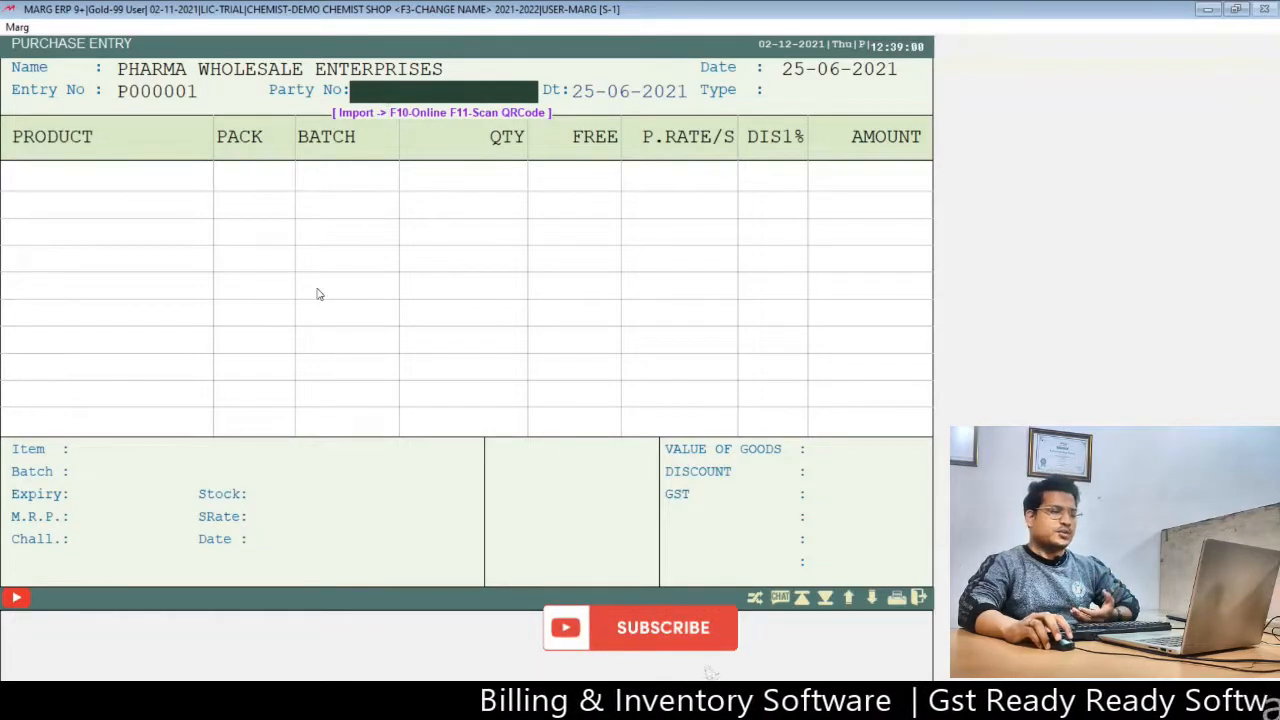
Check the supplier invoice image in Photos and enter 30 as the party number in the Marg ERP purchase entry.
click(290, 699)
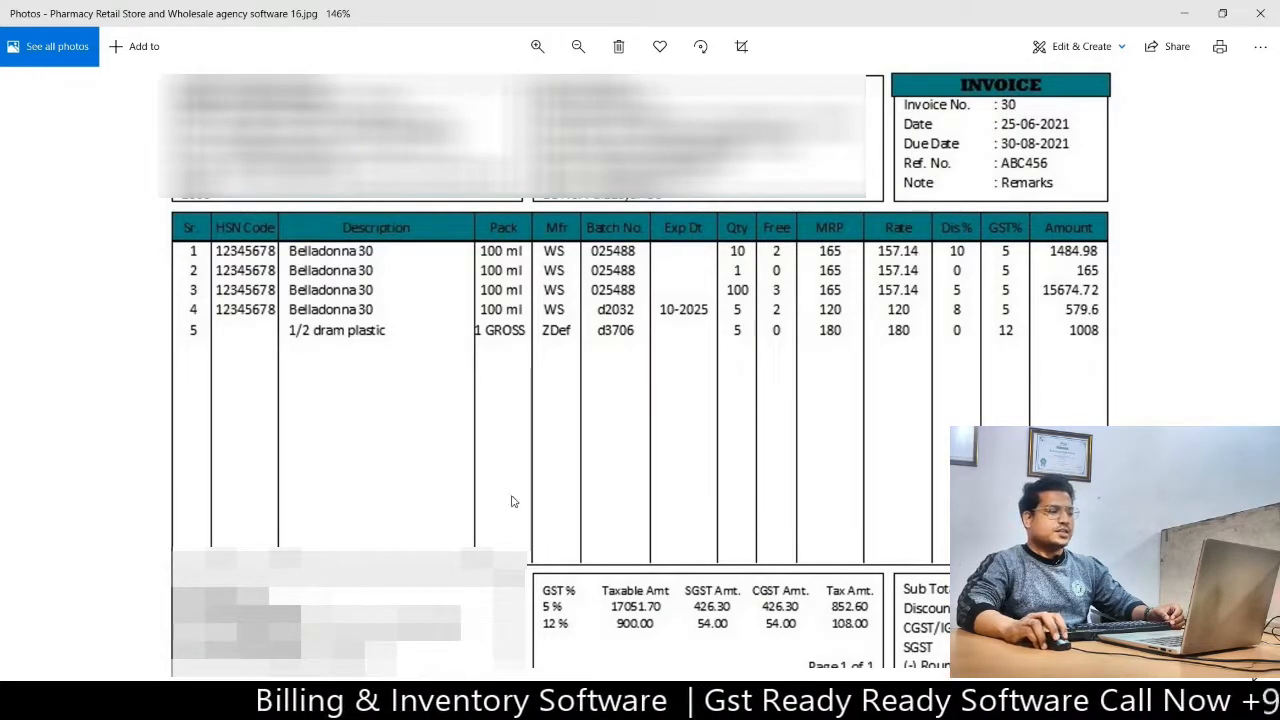
key(alt+Tab)
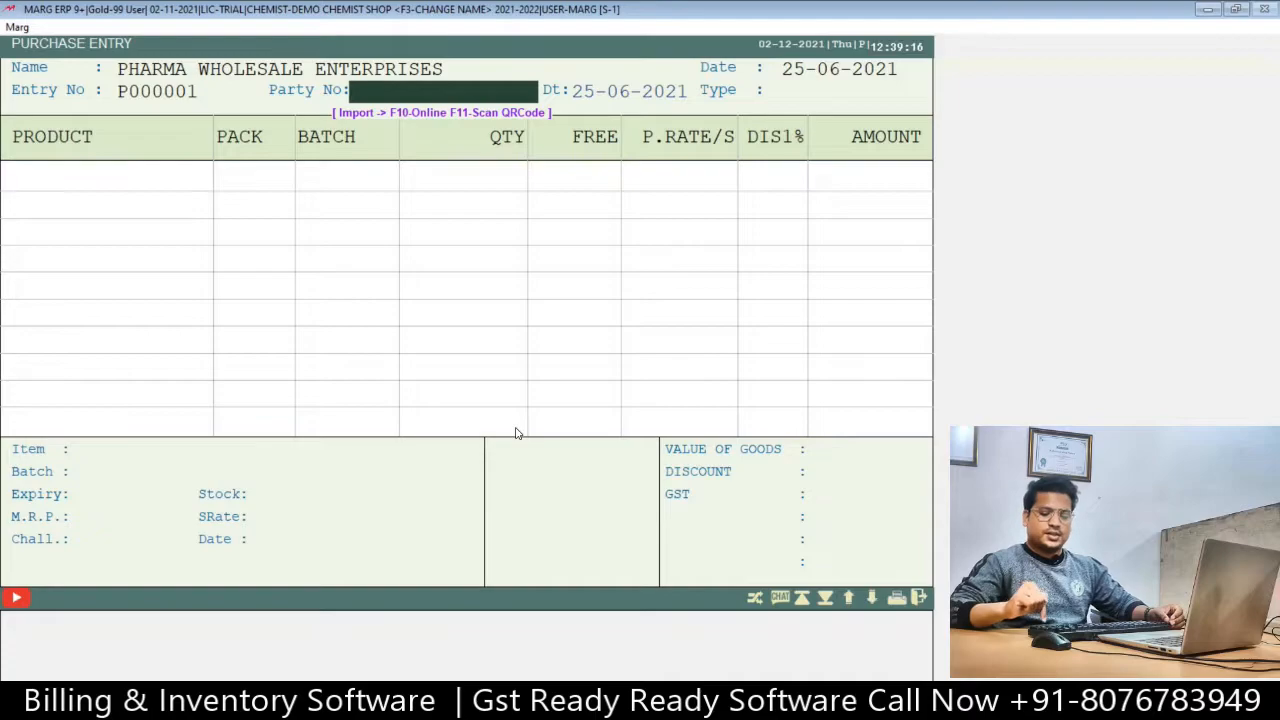
key(Return)
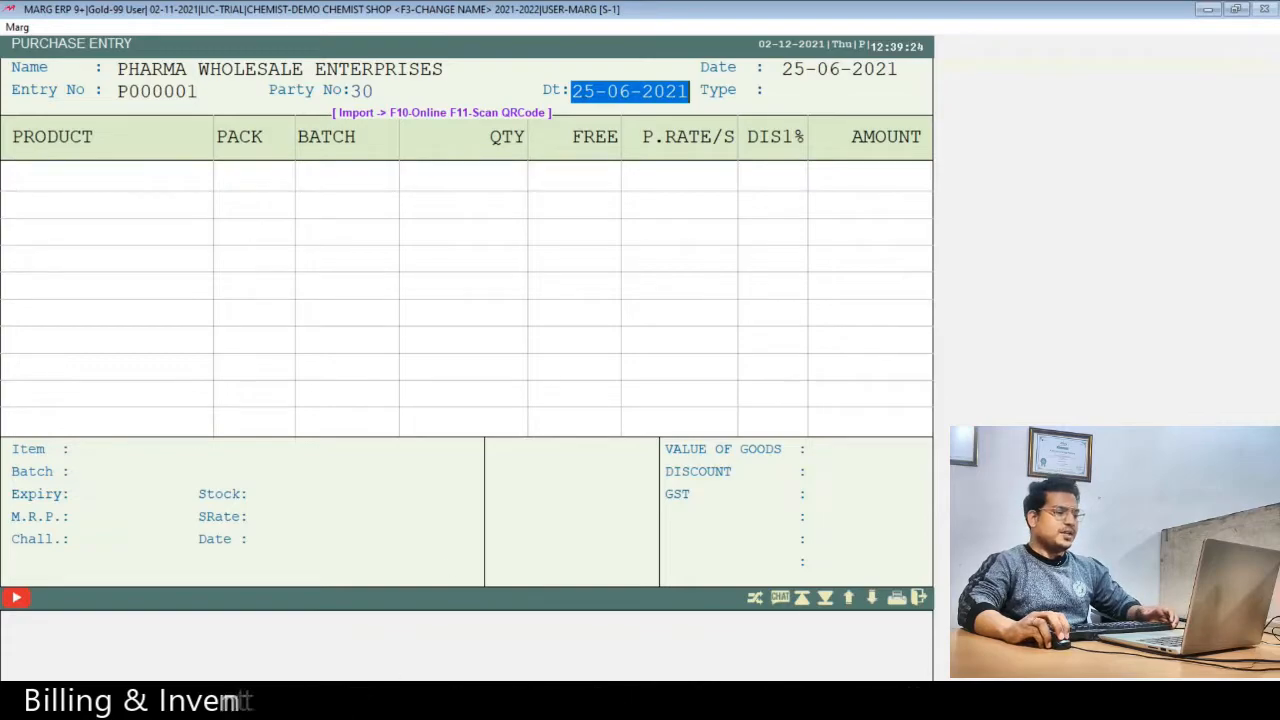
Recheck the invoice image in Photos and set the party bill date in Marg ERP to 30-08-2021.
key(alt+Tab)
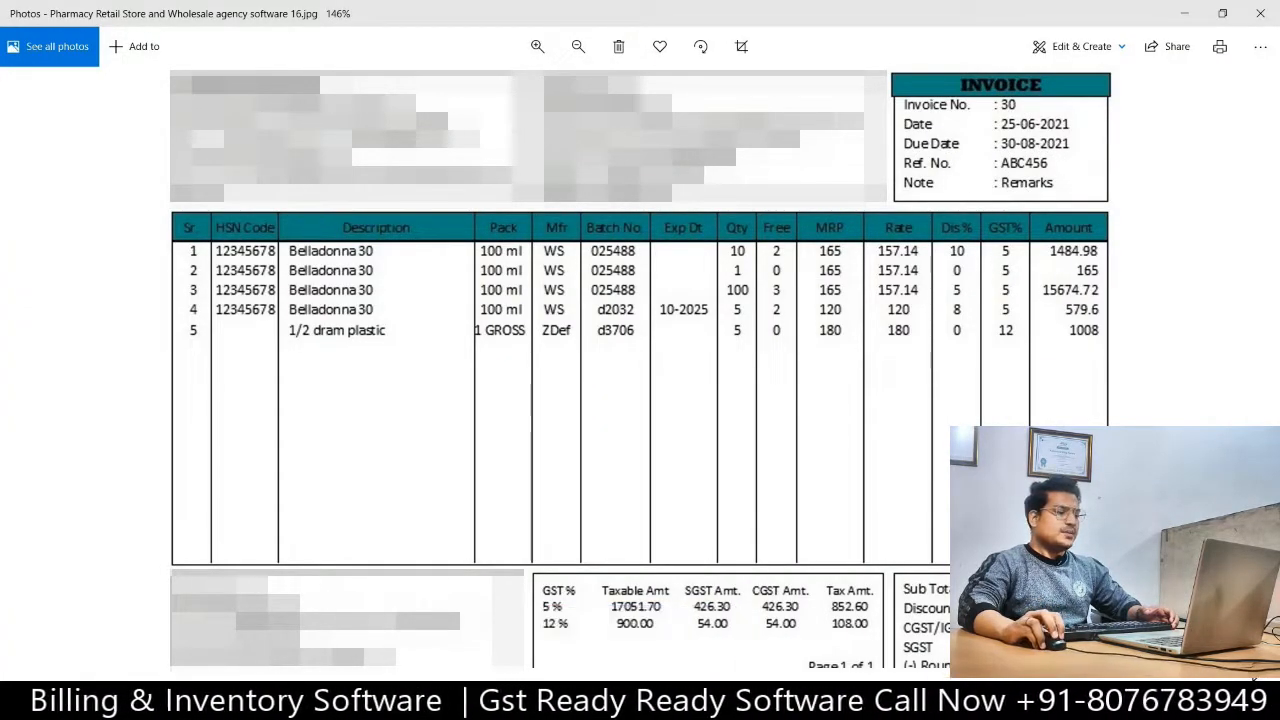
key(alt+Tab)
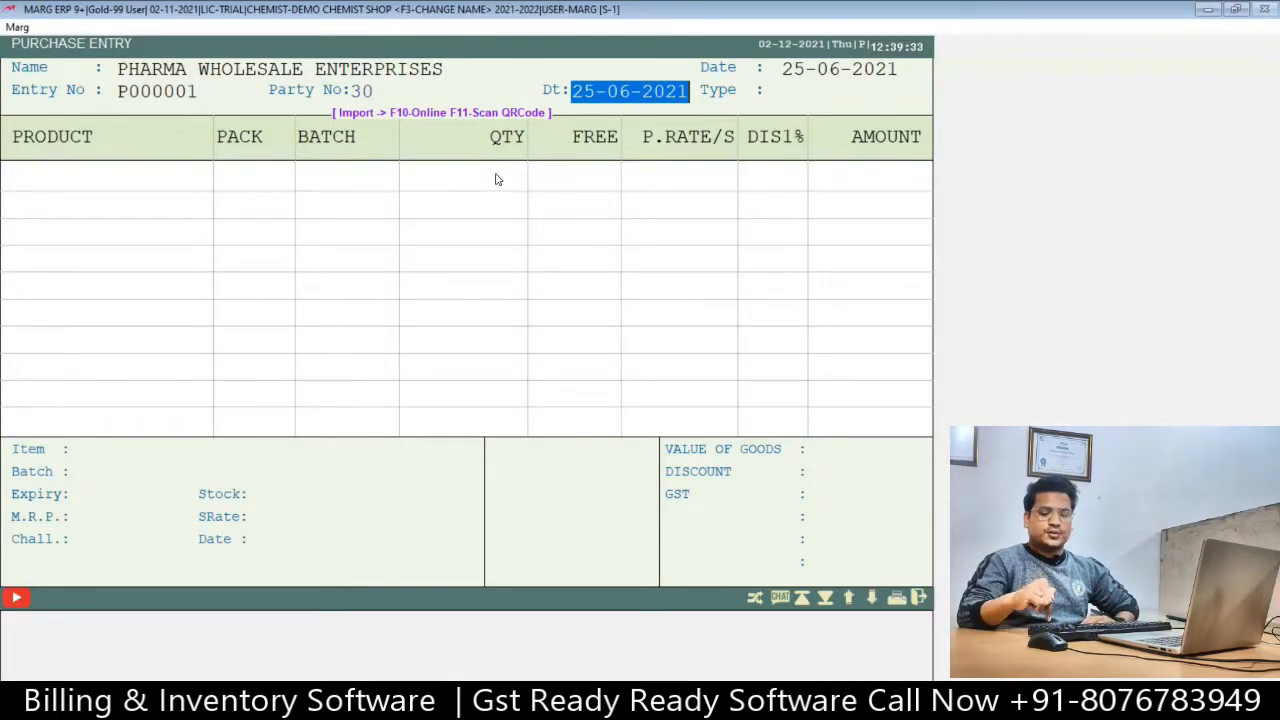
text(3)
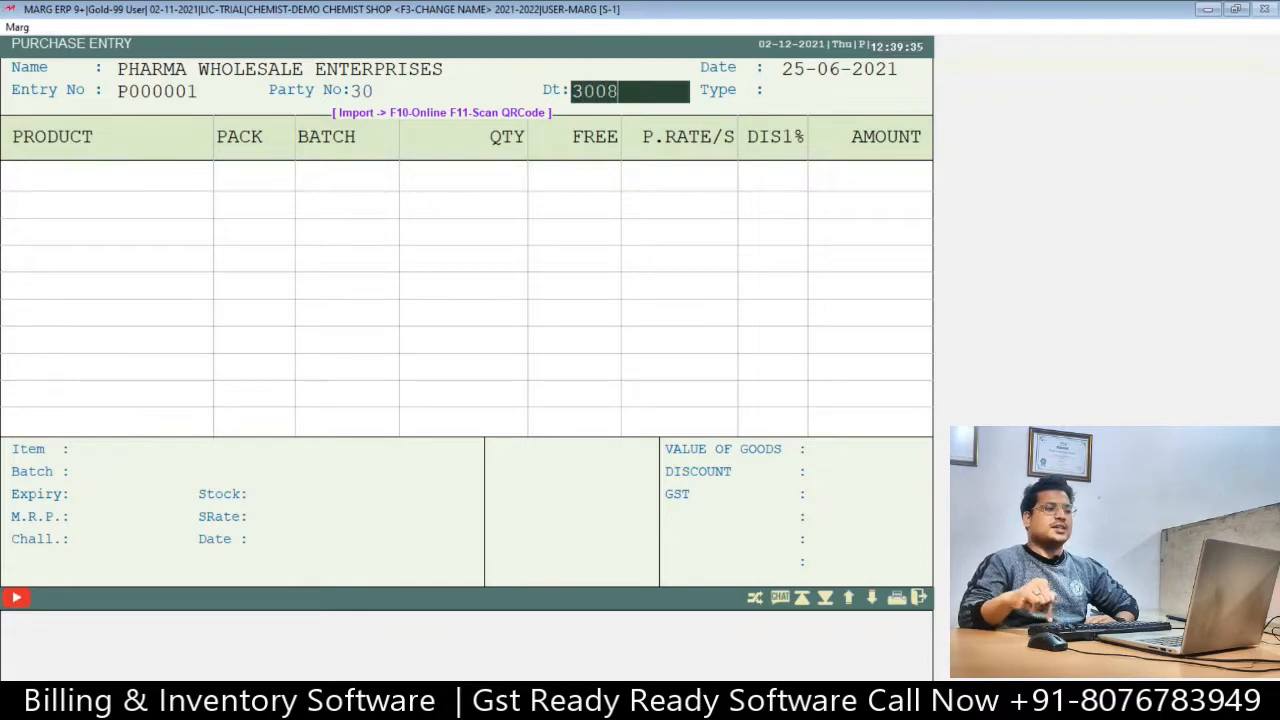
text(0-08)
key(Return)
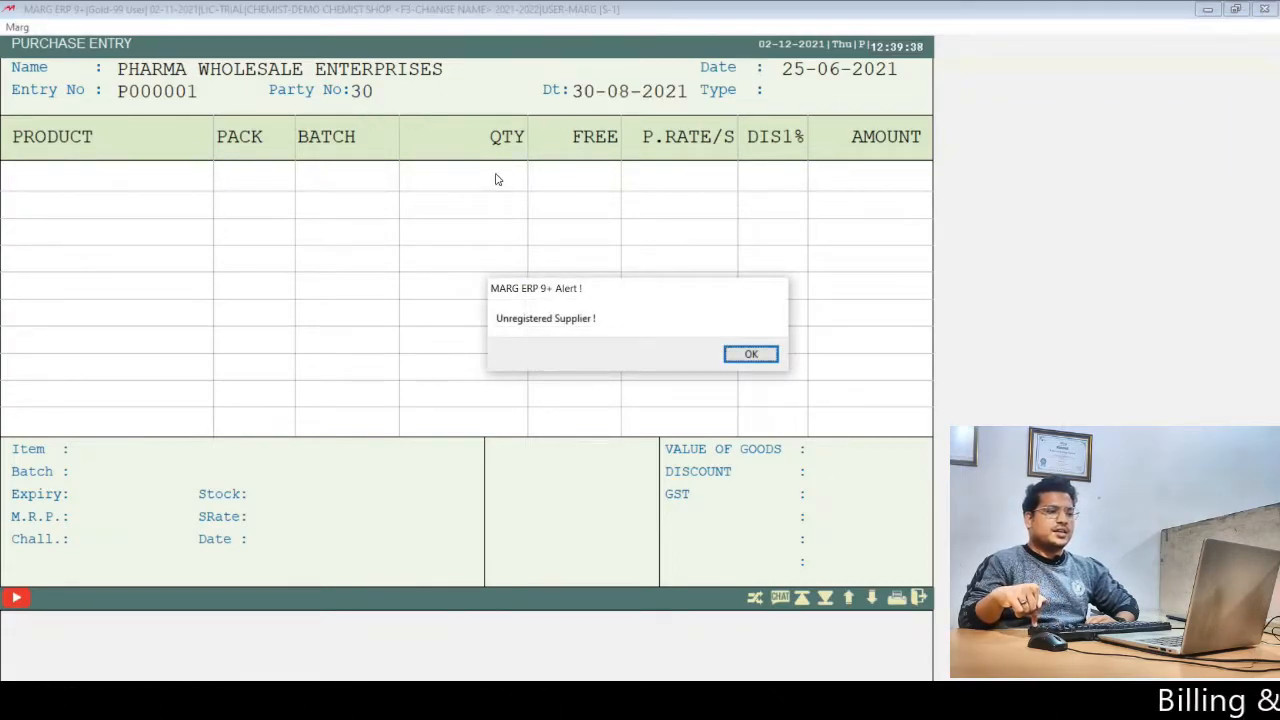
click(751, 355)
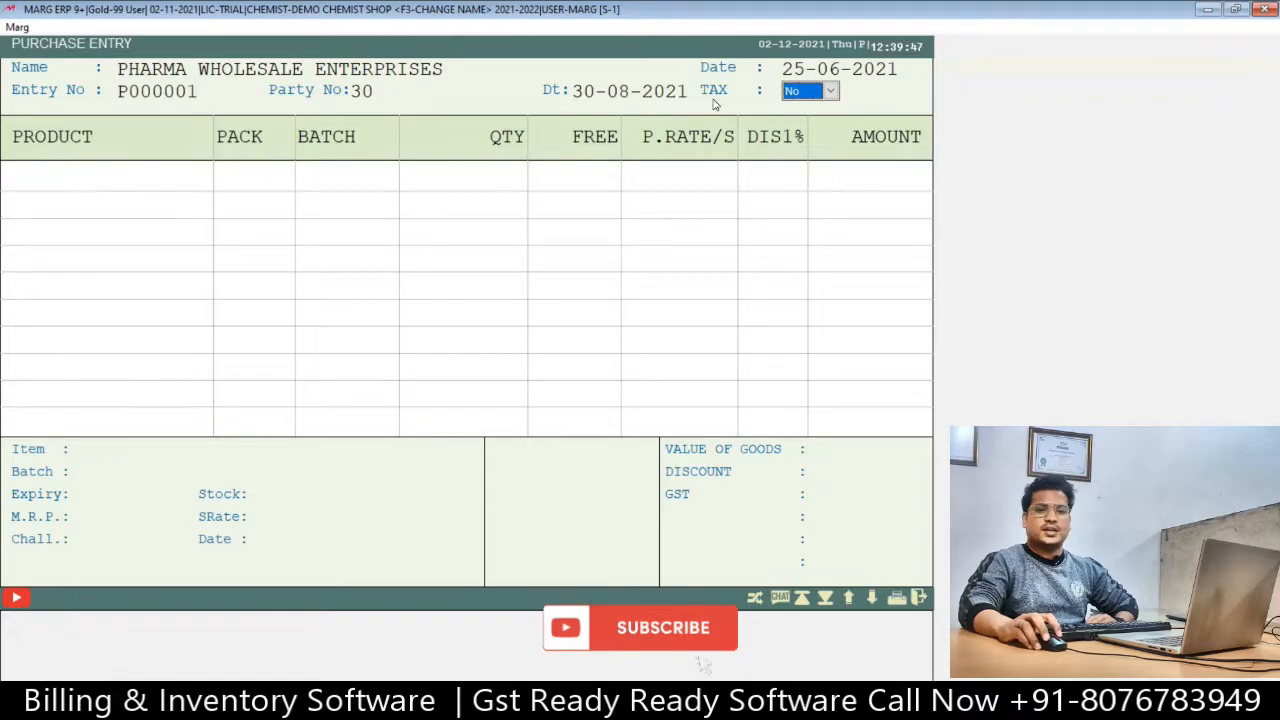
Confirm the tax choice and set the purchase type to LOCAL.
key(y)
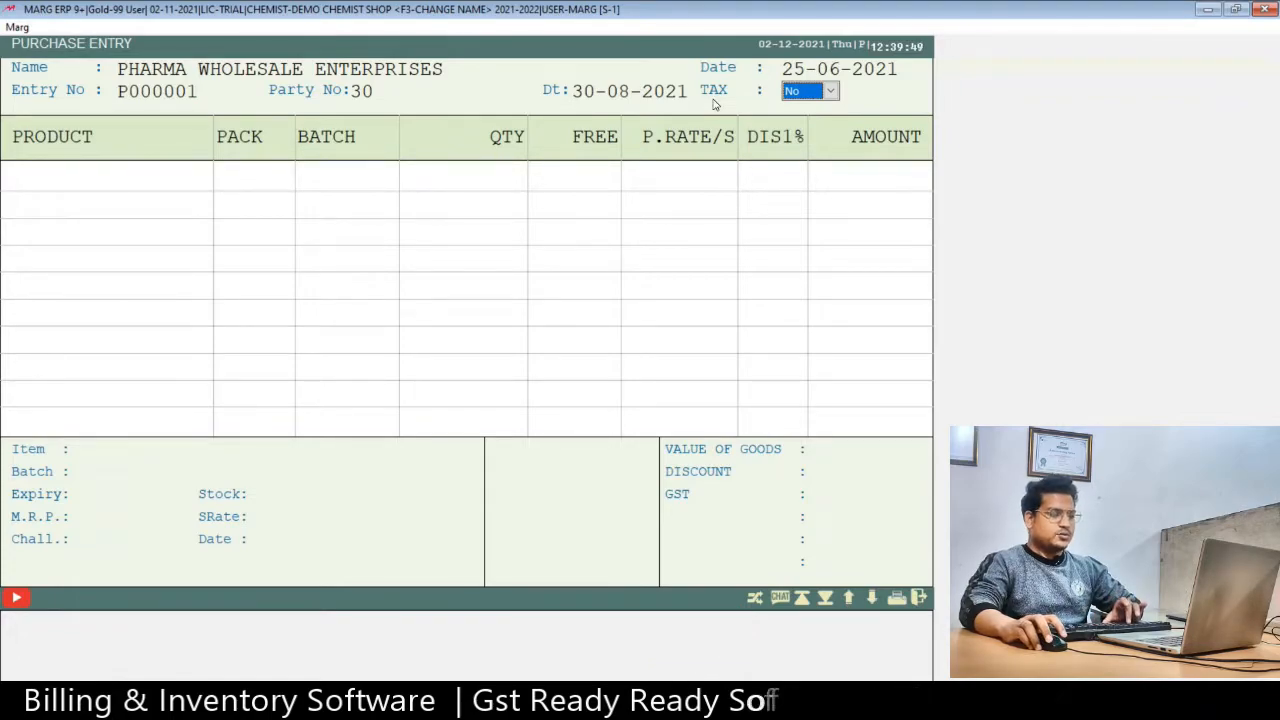
key(Return)
key(Return)
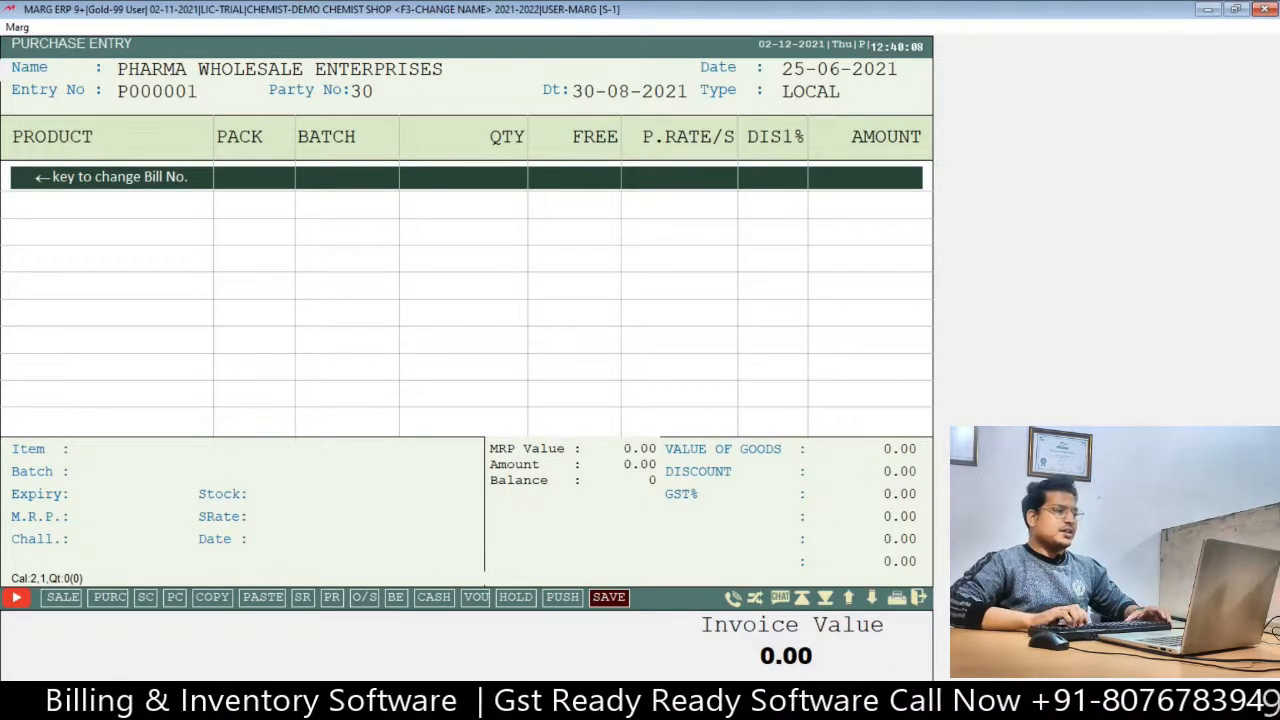
Open the item list for the first product line and look through the available products, packings and stock.
key(Return)
key(Down)
key(Down)
key(Down)
key(Down)
key(Down)
key(Down)
key(Down)
key(Down)
key(Down)
key(Down)
key(Down)
key(Down)
key(Down)
key(Down)
key(Down)
key(Down)
key(Down)
key(Down)
key(Down)
key(Down)
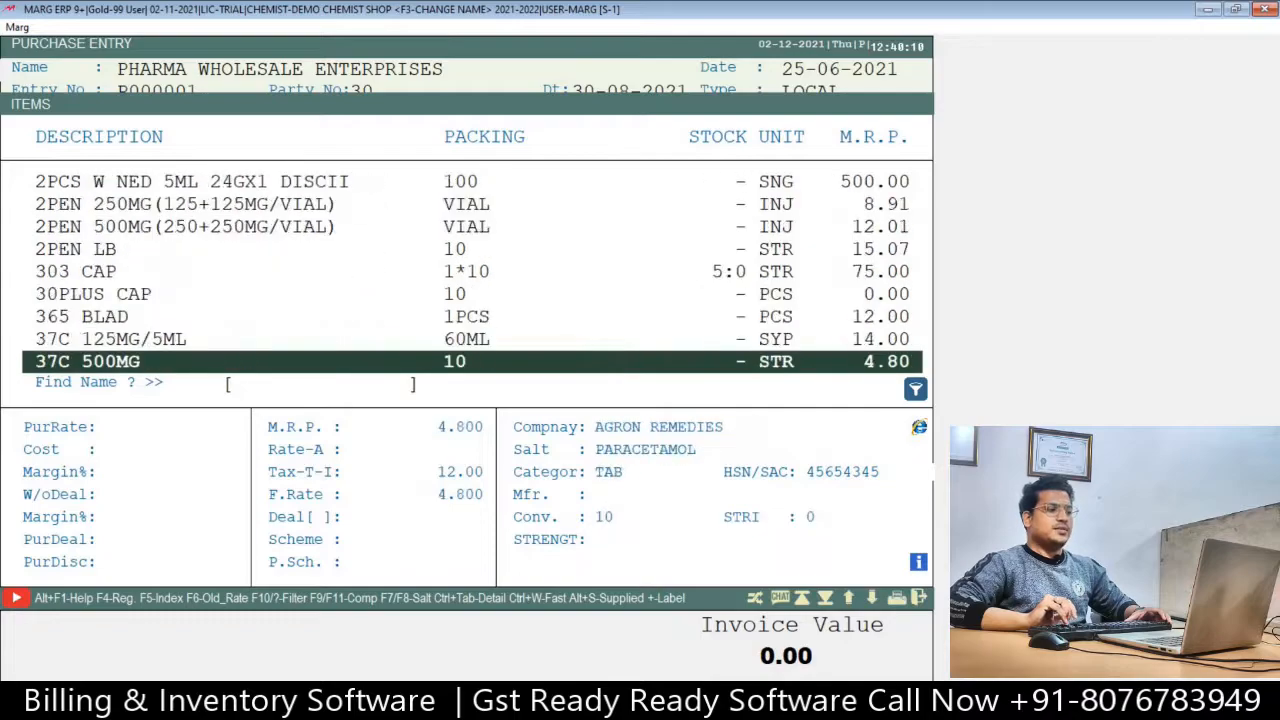
key(Up)
key(Up)
key(Up)
key(Up)
key(Up)
key(Up)
key(Up)
key(Up)
key(Up)
key(Up)
key(Up)
key(Up)
key(Up)
key(Up)
key(Up)
key(Up)
key(Up)
key(Up)
key(Up)
key(Up)
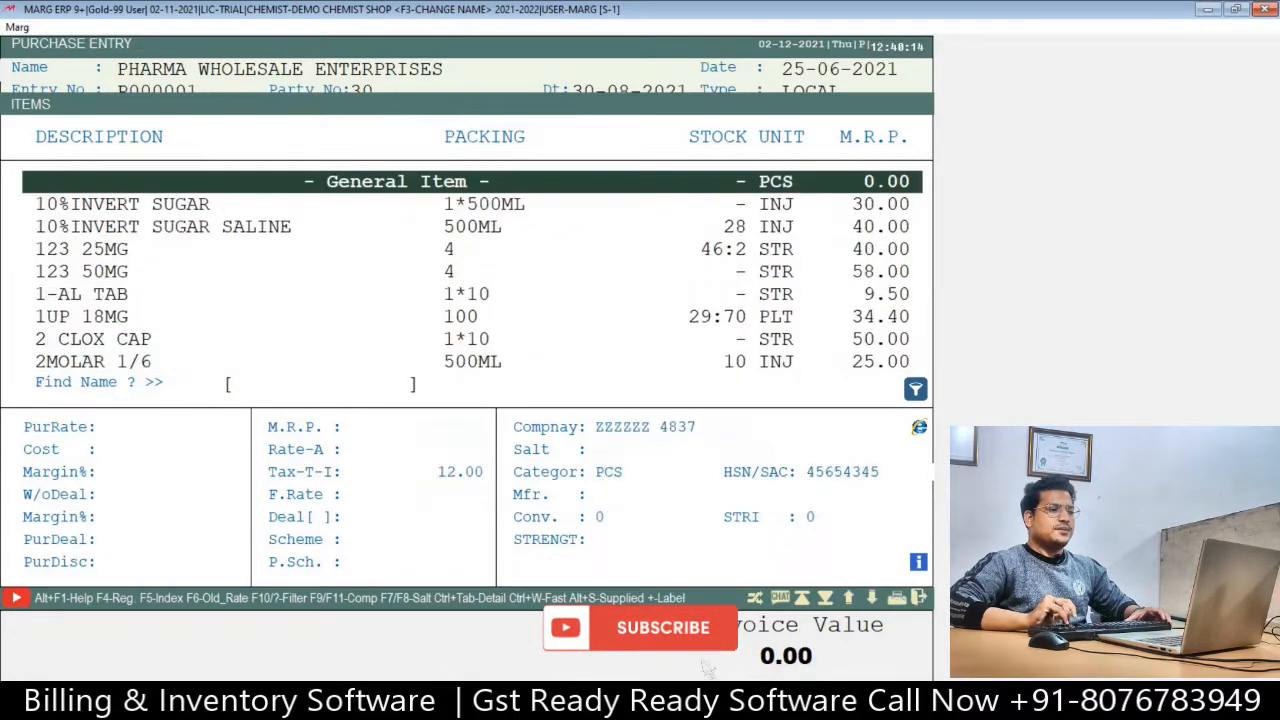
Add 10%INVERT SUGAR with packing 1*500ML as the first product line.
key(Down)
key(Return)
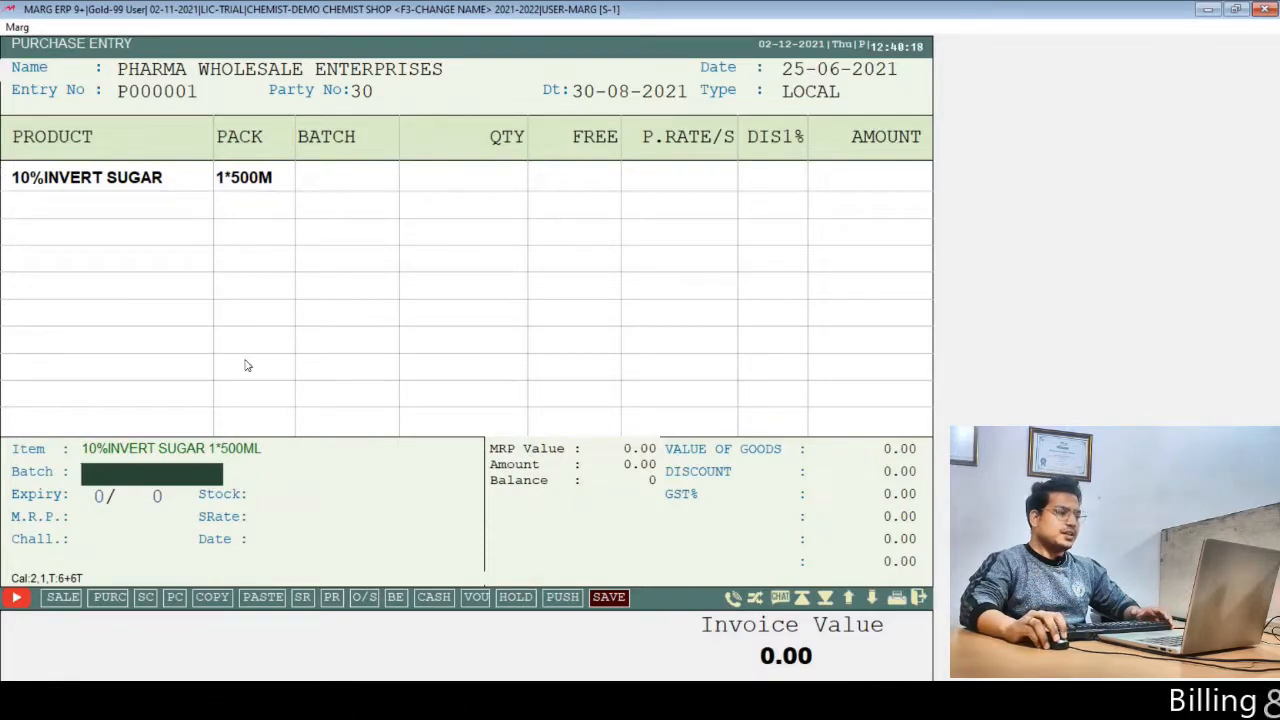
Enter batch NMU474 with expiry 2/24 for the 10%INVERT SUGAR line.
text(NMU47)
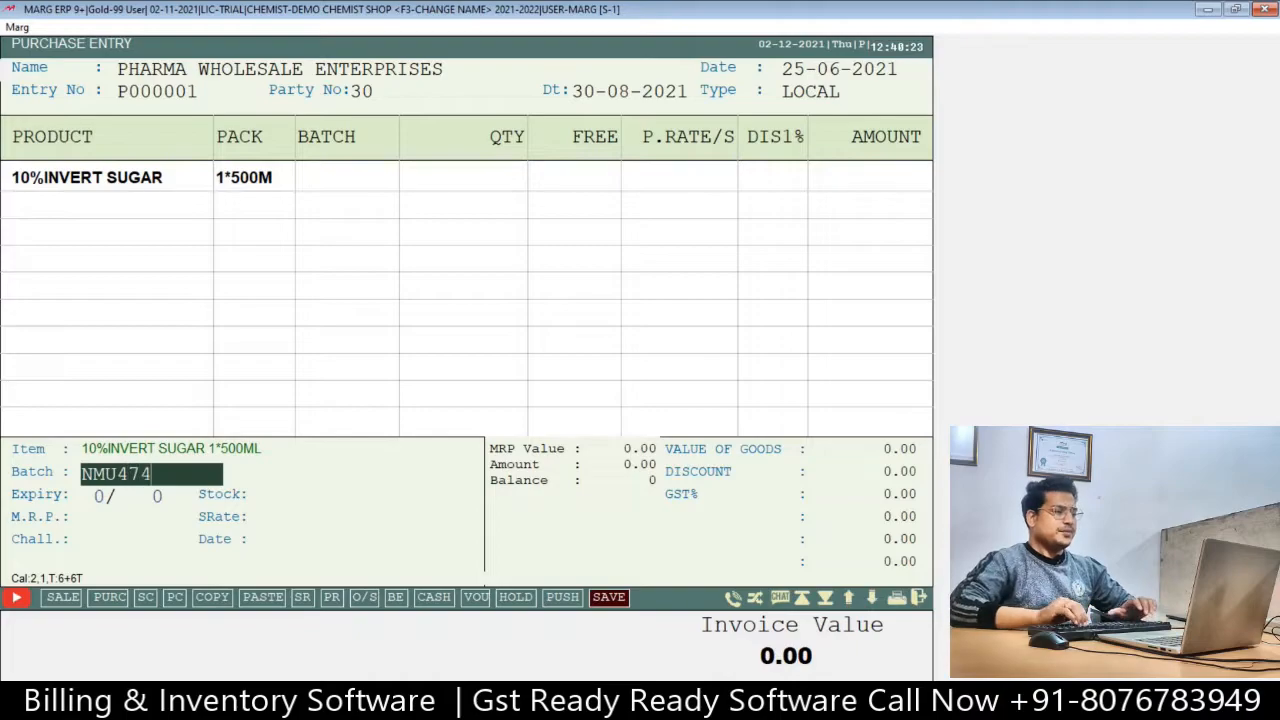
text(4)
key(Return)
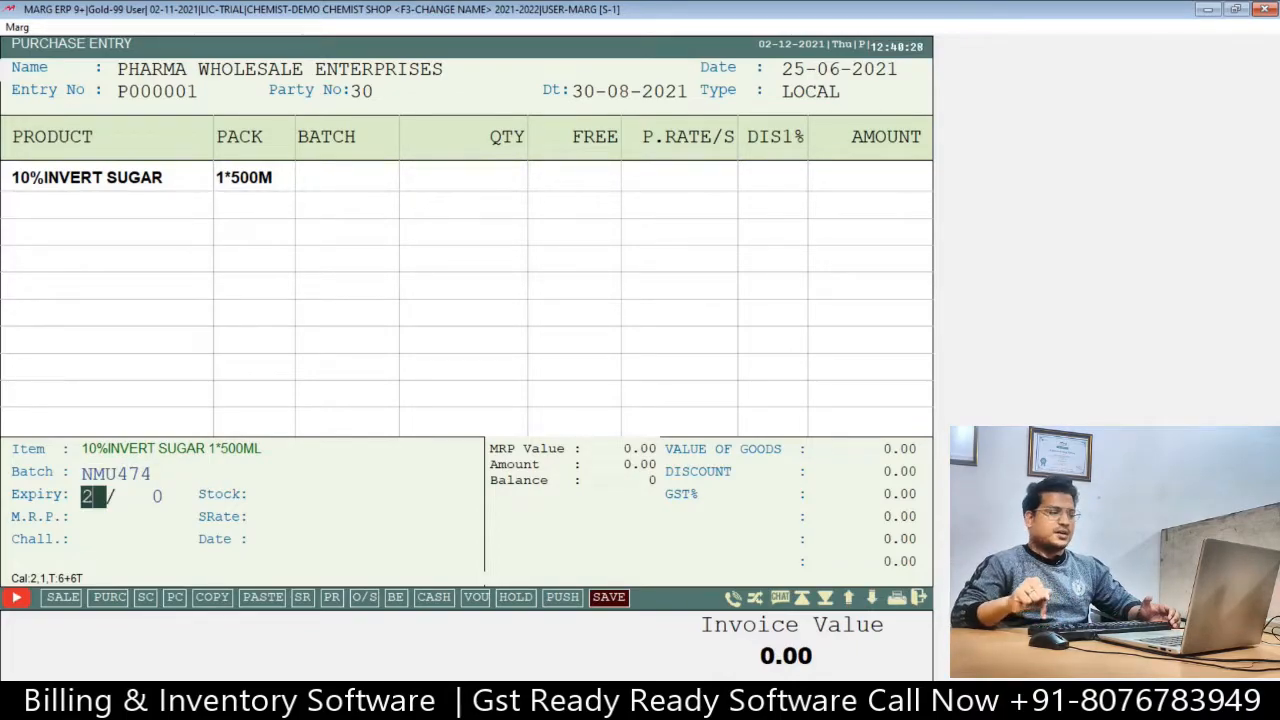
text(2/)
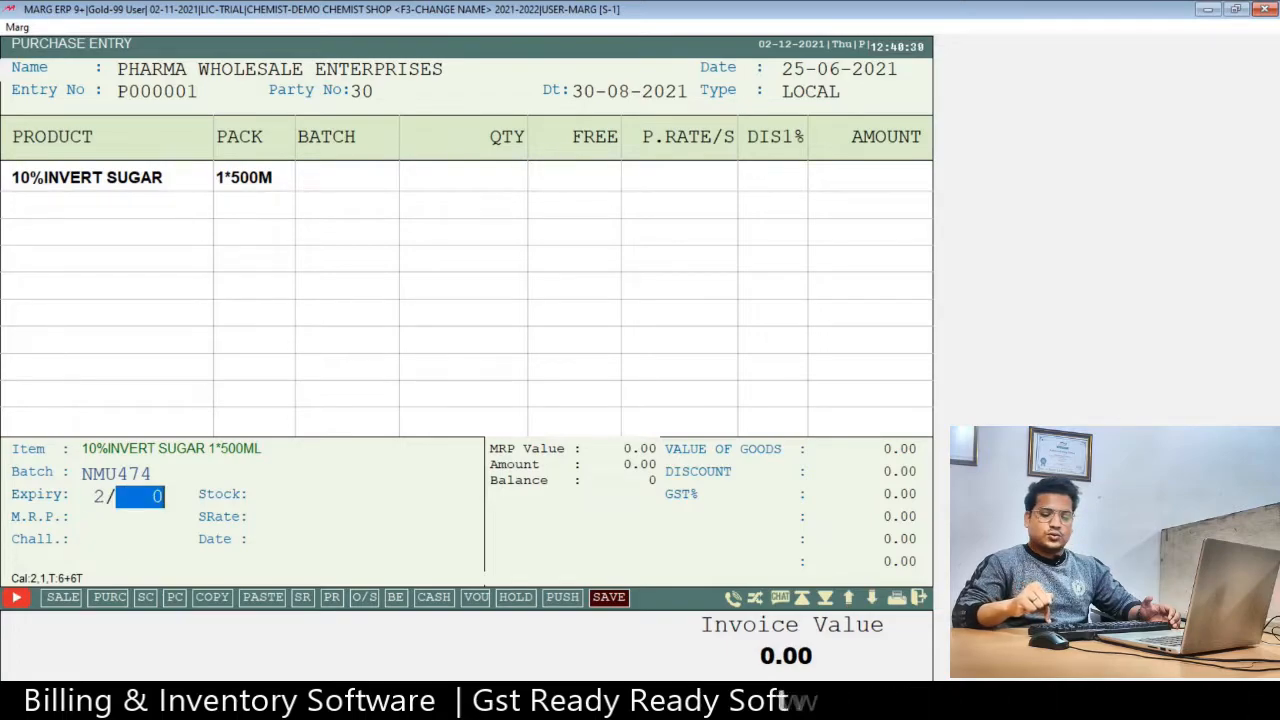
text(24)
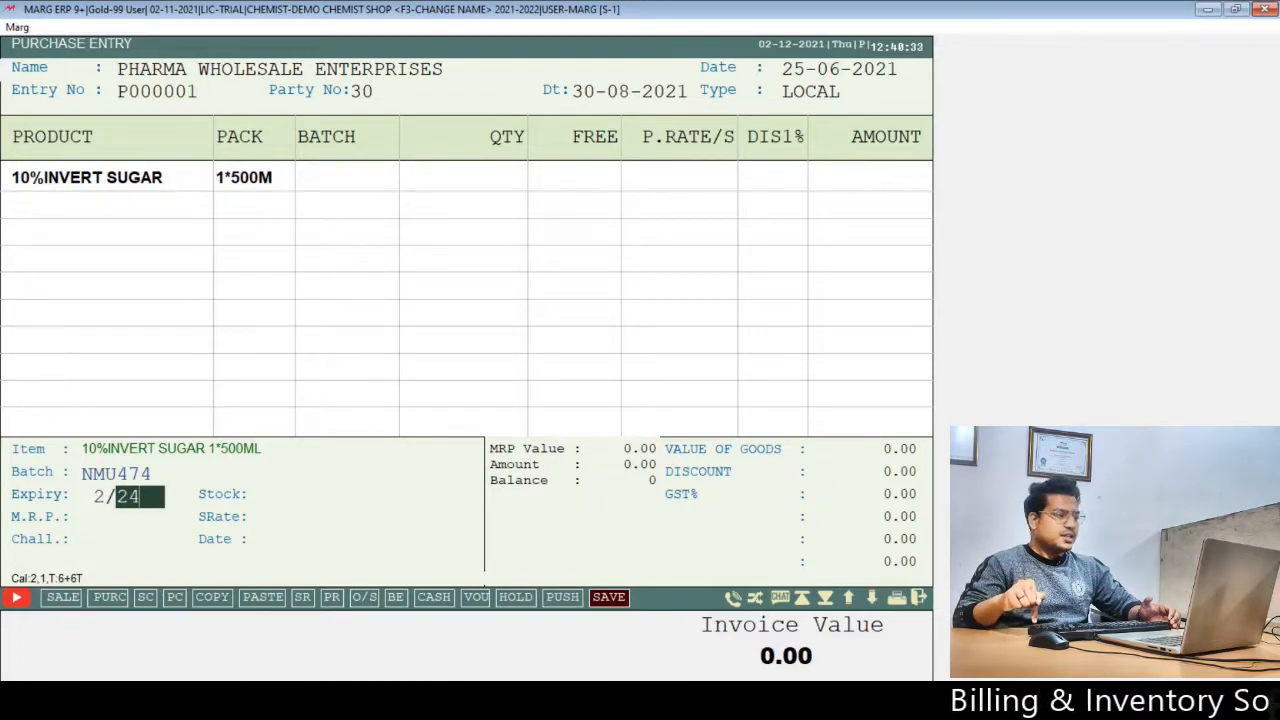
key(Return)
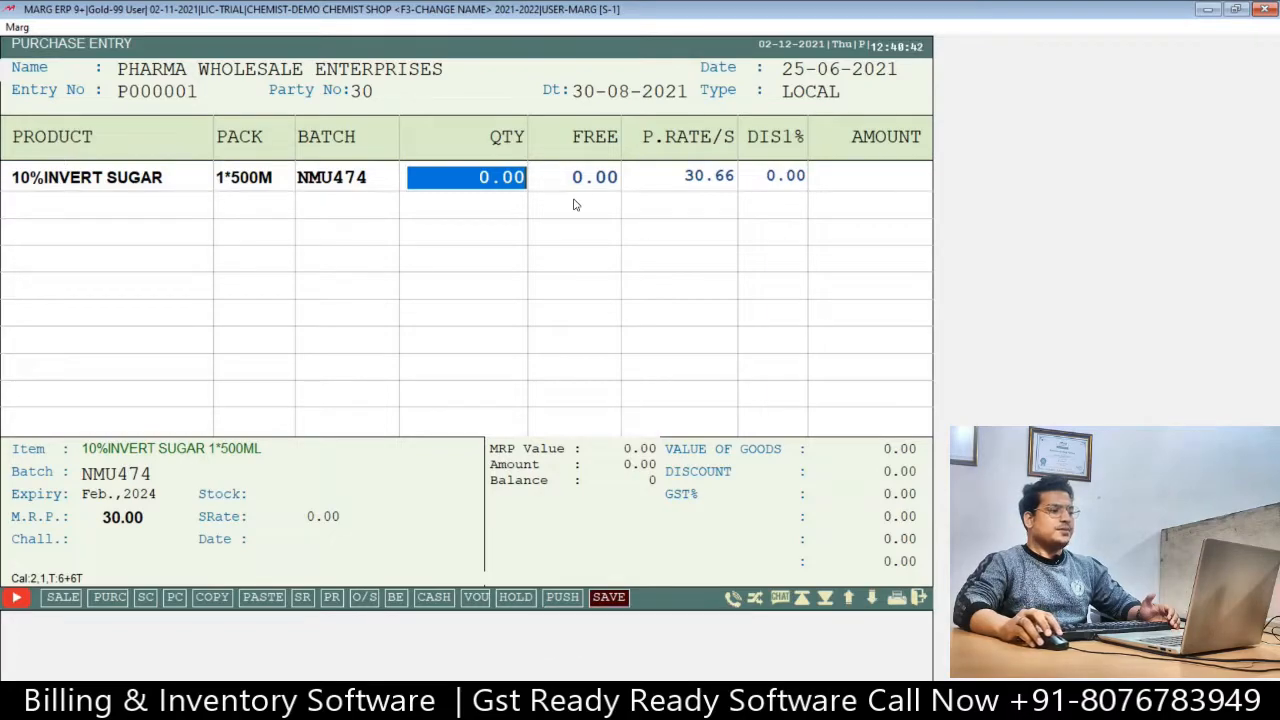
Set the line's quantity to 20 and free quantity to 1, keep the purchase rate of 30.66, and enter the discount percentage.
text(20)
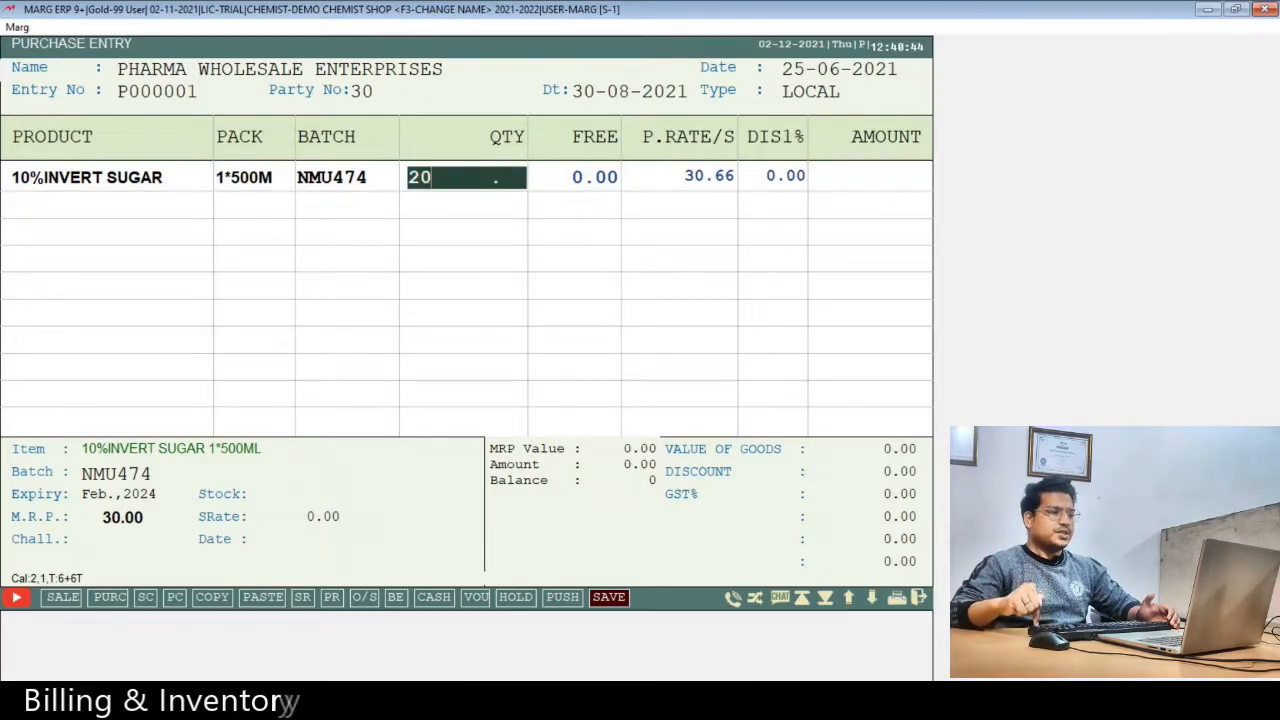
key(Return)
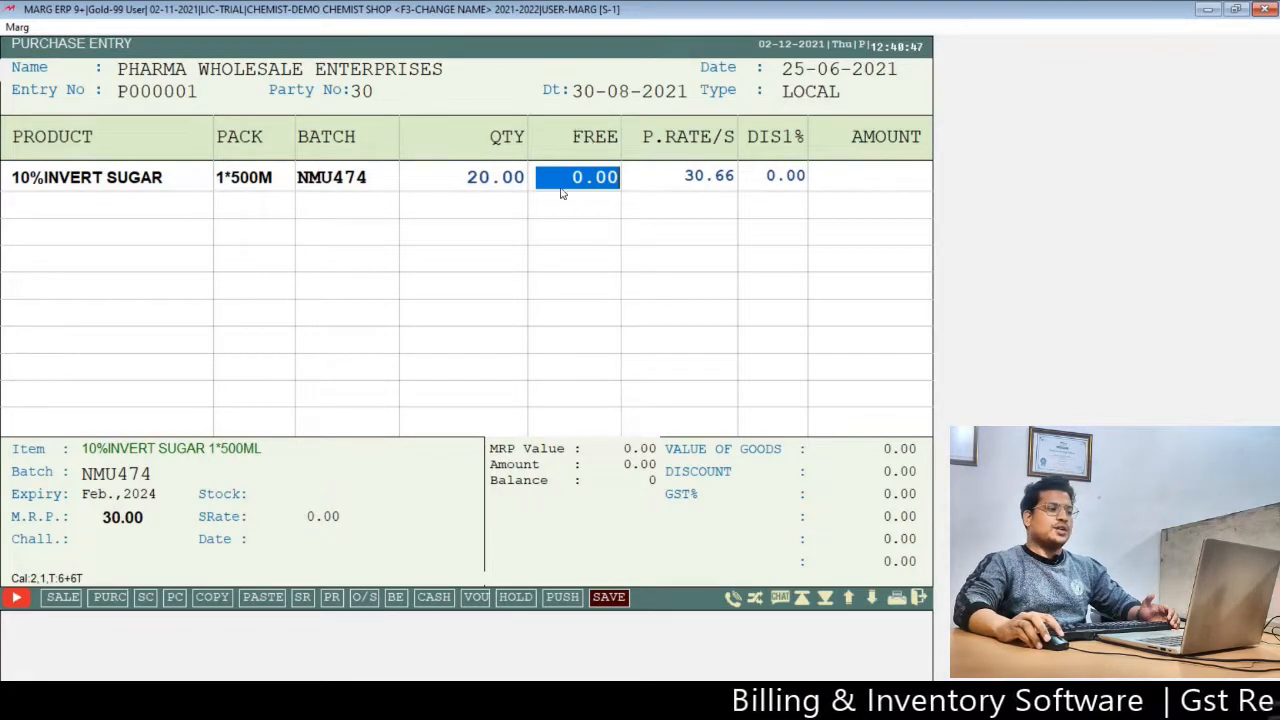
text(1     .)
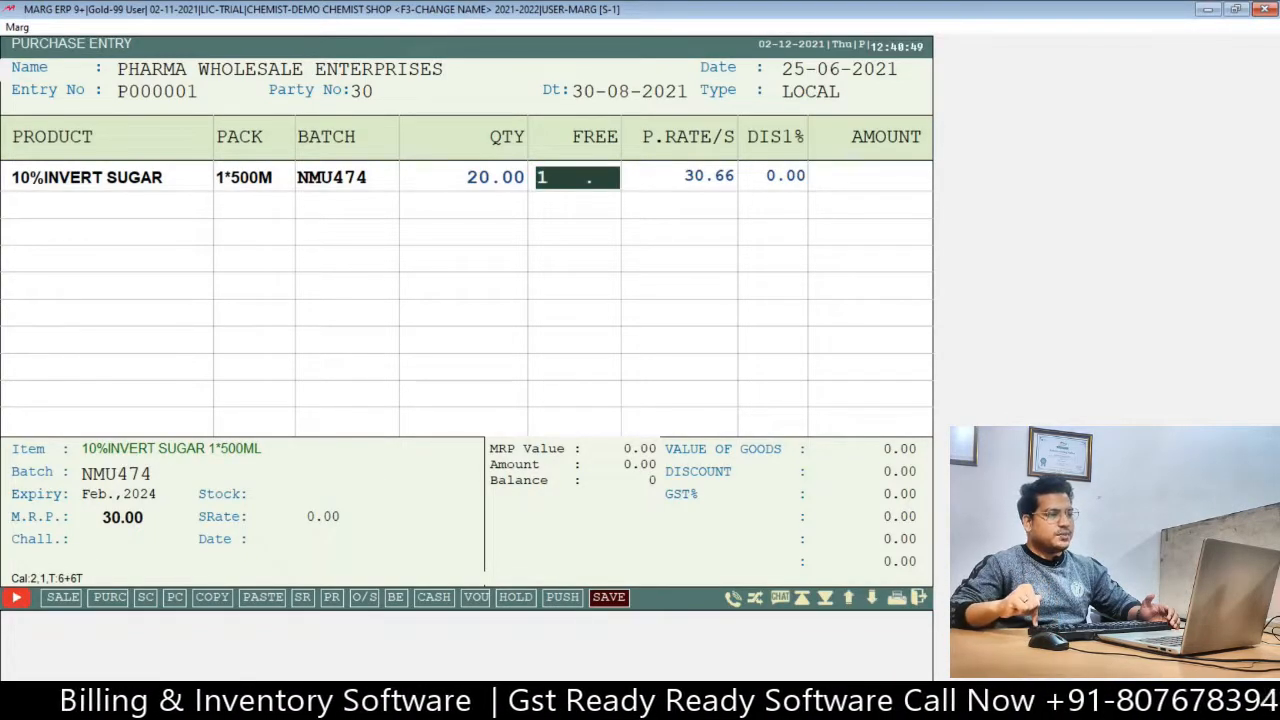
key(Return)
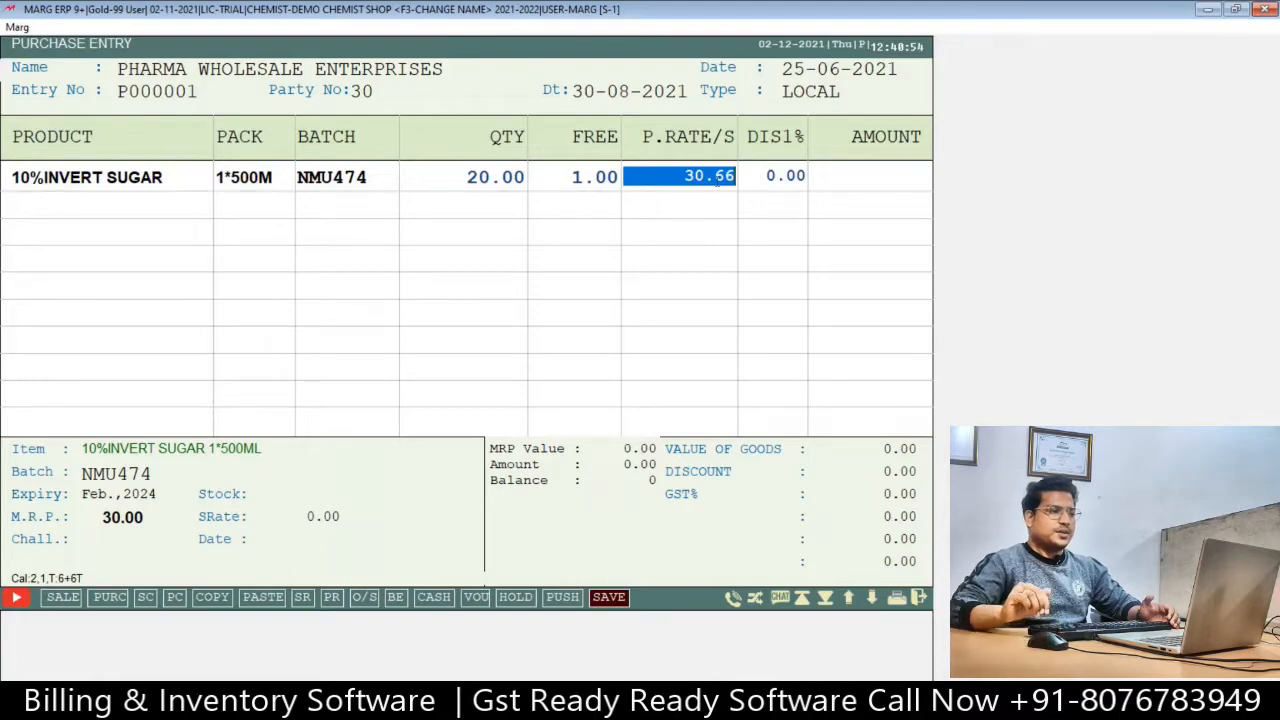
key(Return)
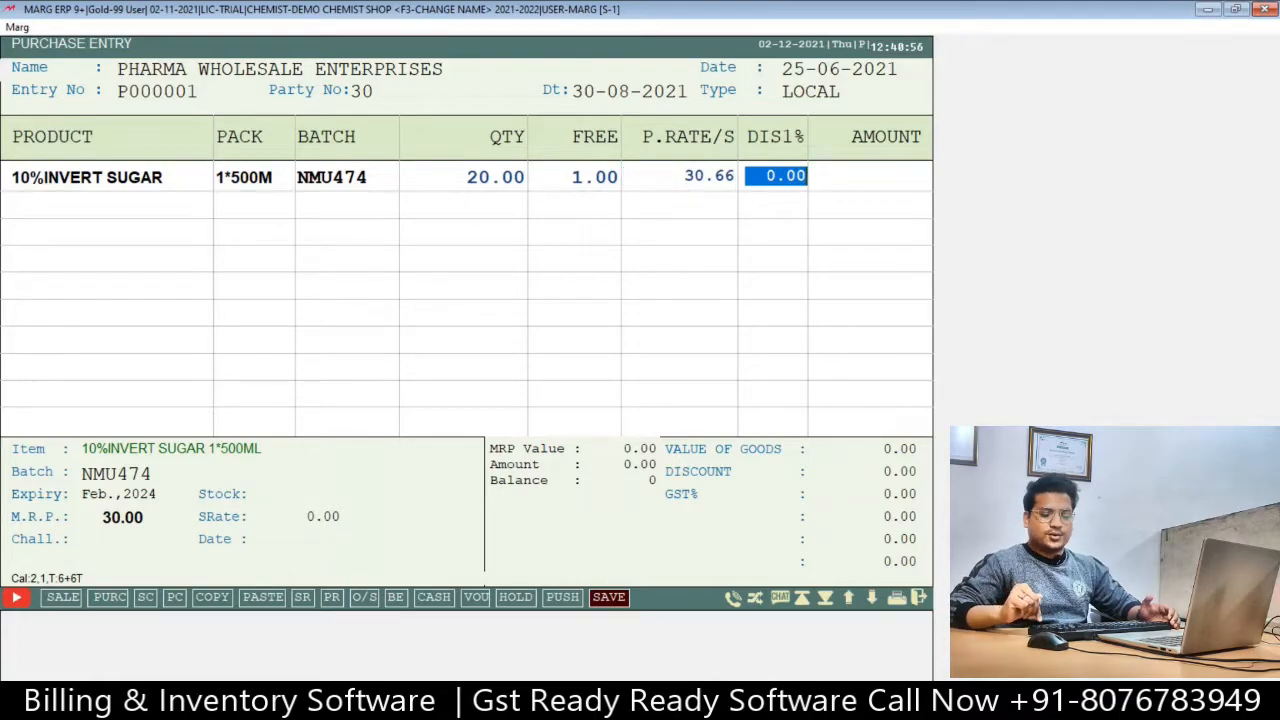
text(4.70)
key(Return)
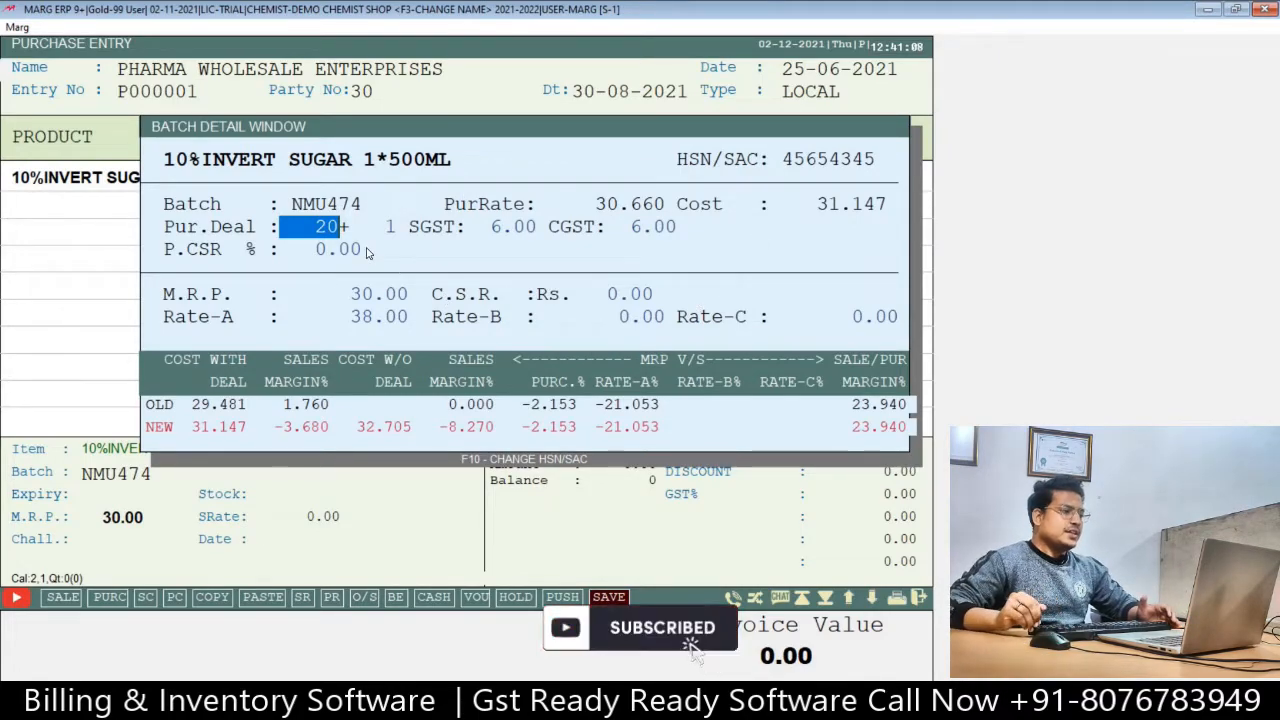
Accept the batch's purchase deal, SGST, CGST and P.CSR values, and set its M.R.P. to 40.00.
key(Return)
key(Return)
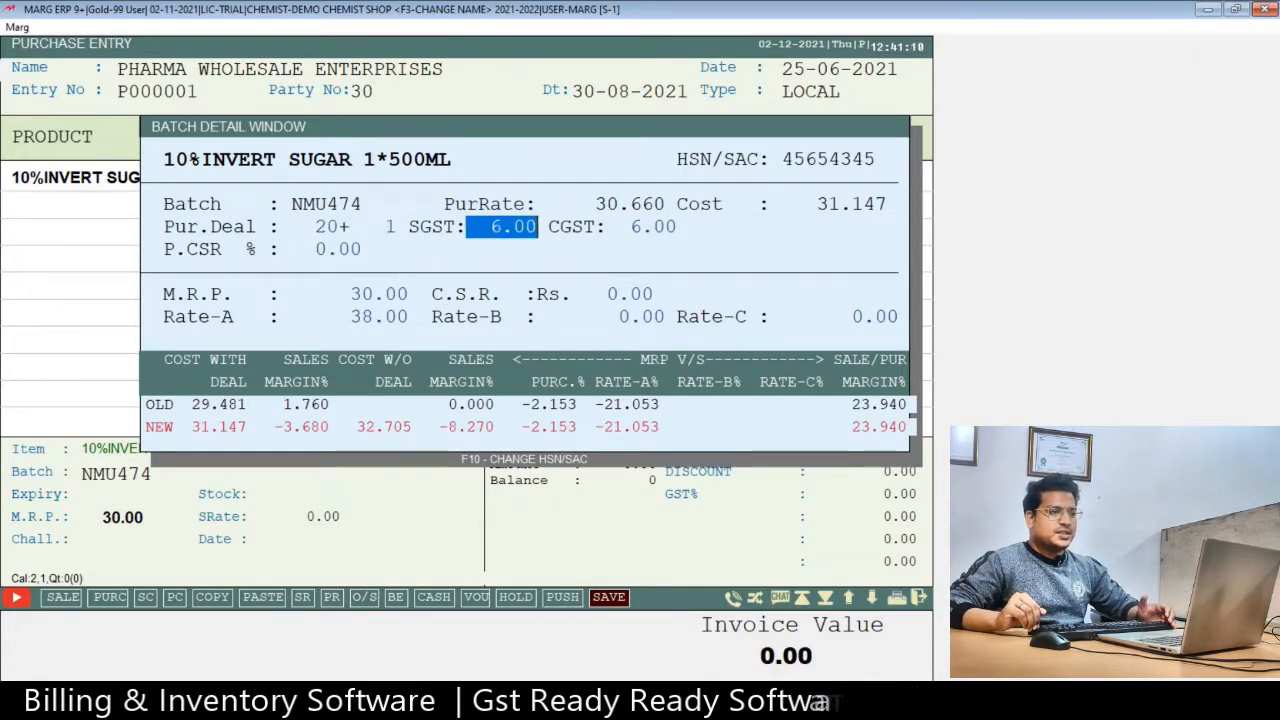
key(Return)
key(Up)
key(Return)
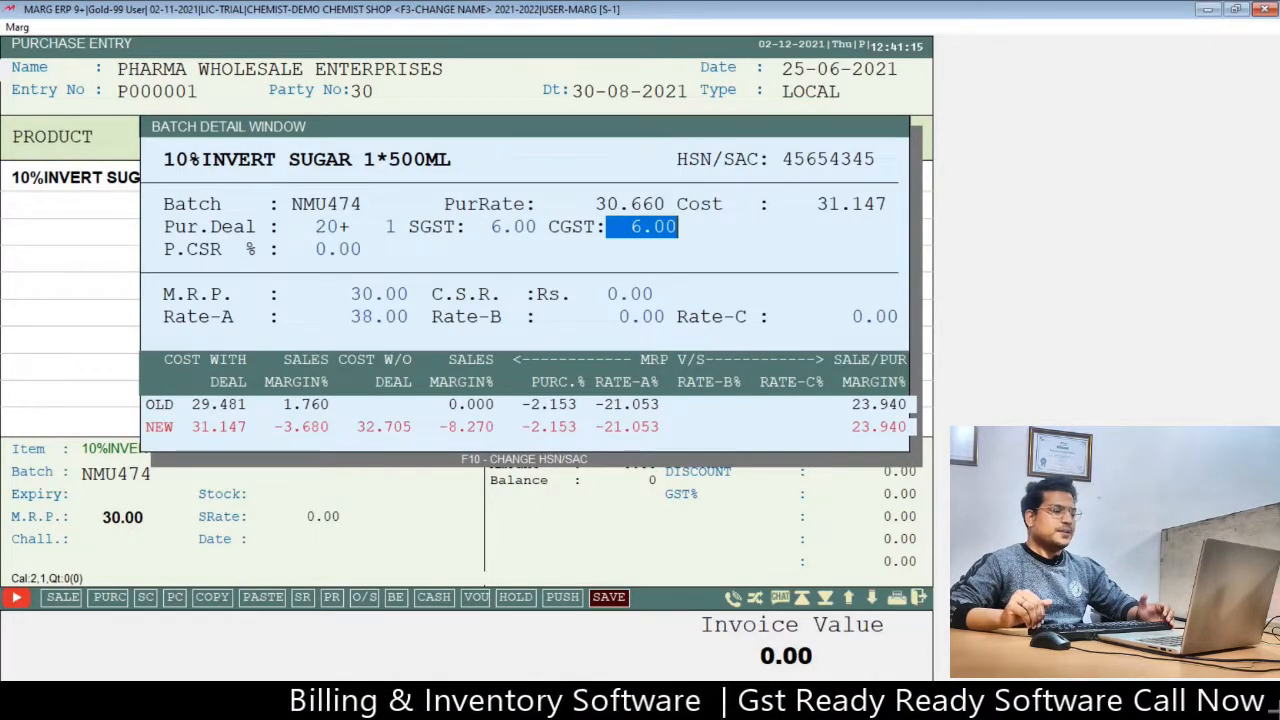
key(Return)
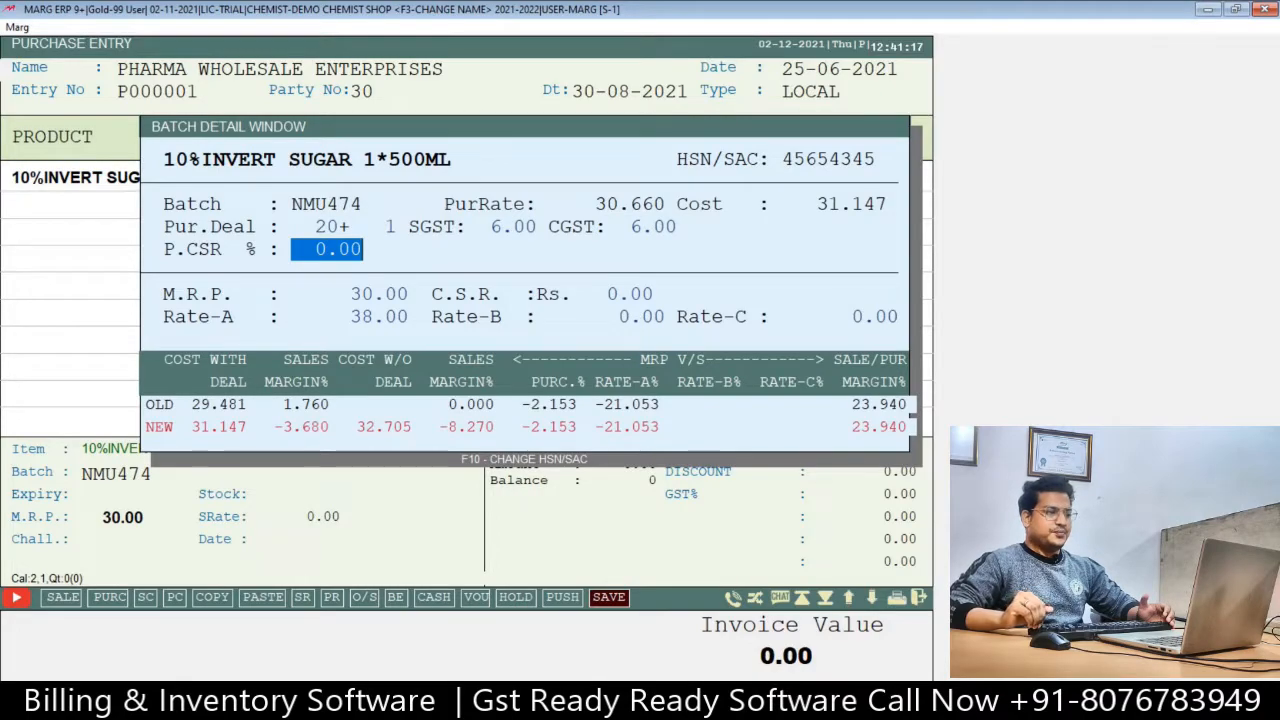
key(Return)
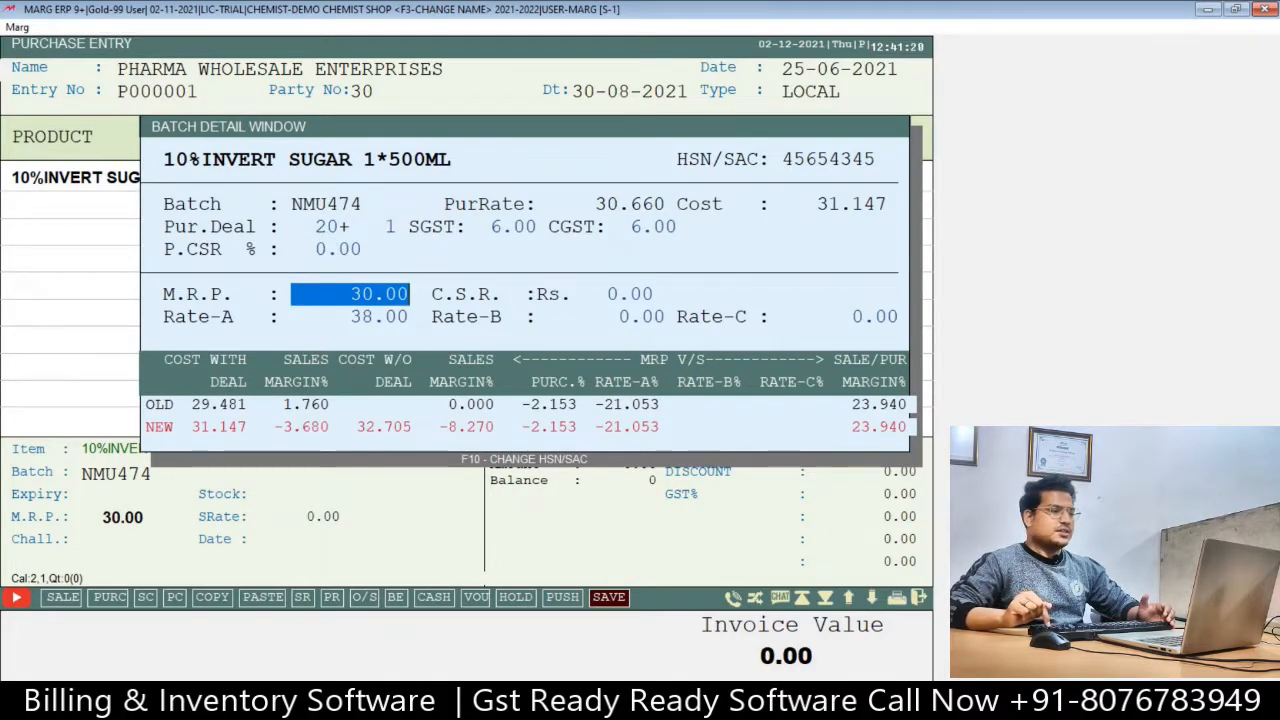
key(Return)
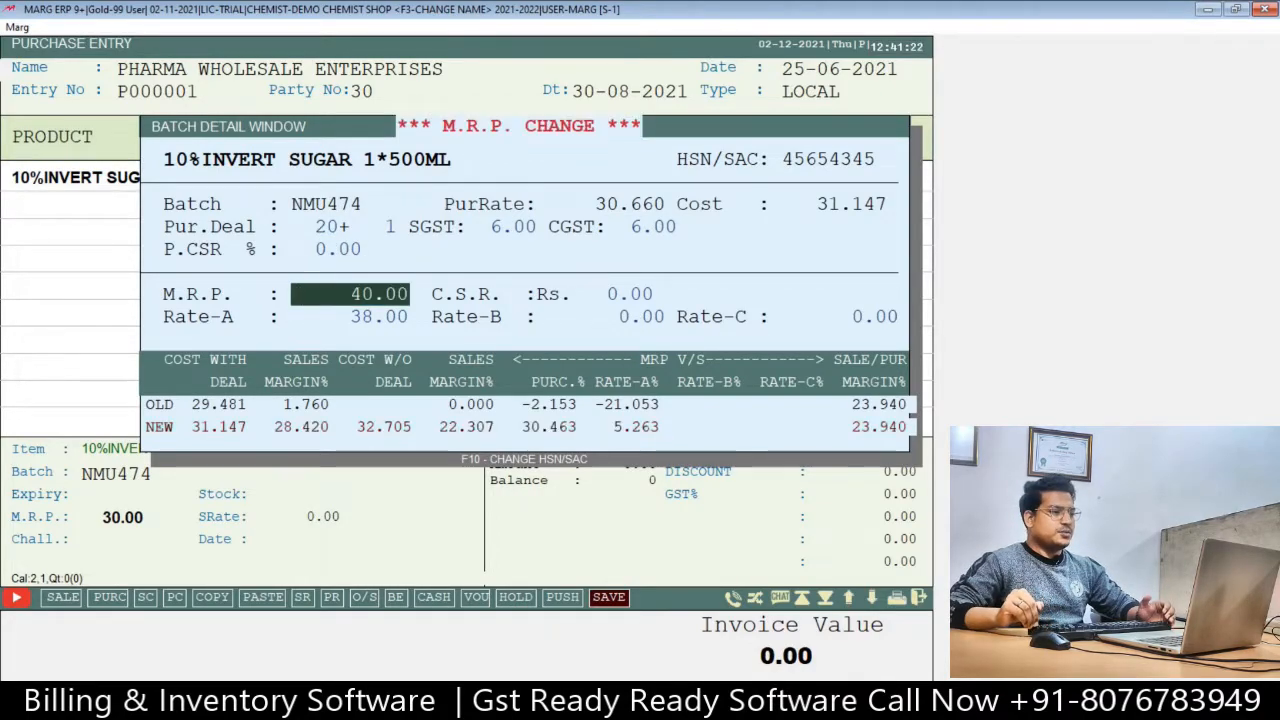
key(Return)
key(Return)
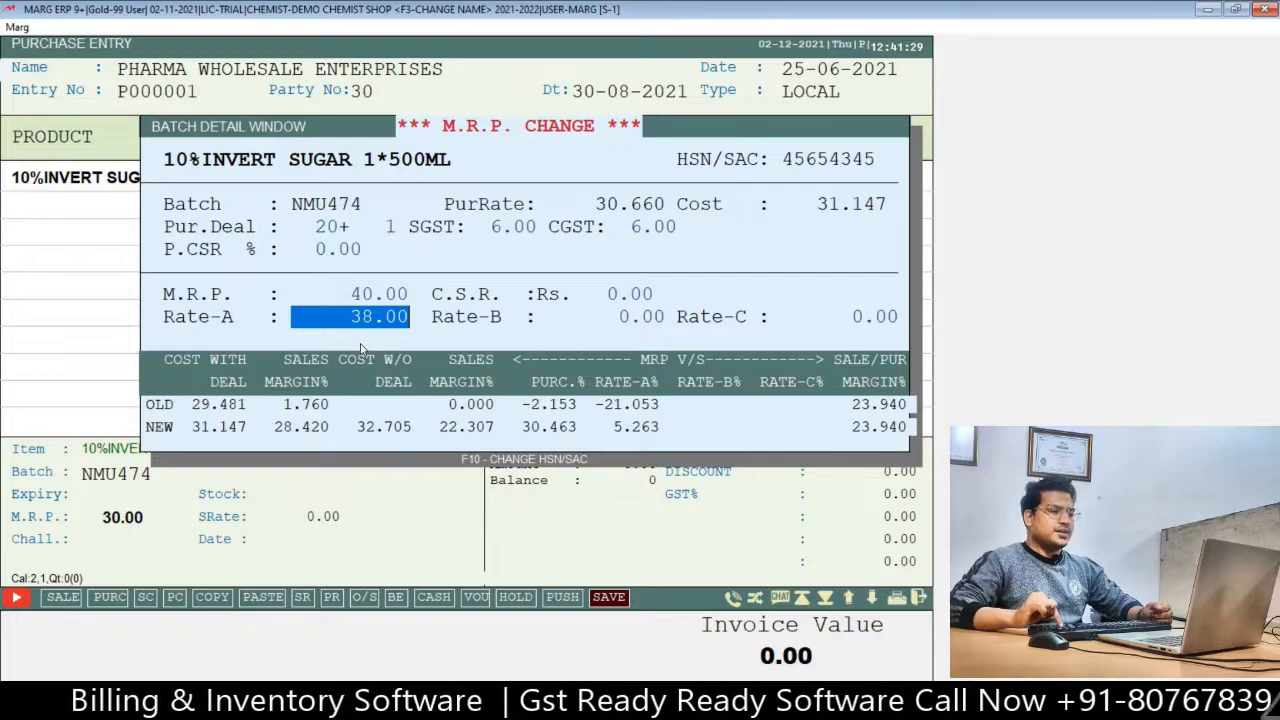
Set the batch's Rate-A to 39, Rate-B to 38 and Rate-C to 36, and save the product line.
text(39)
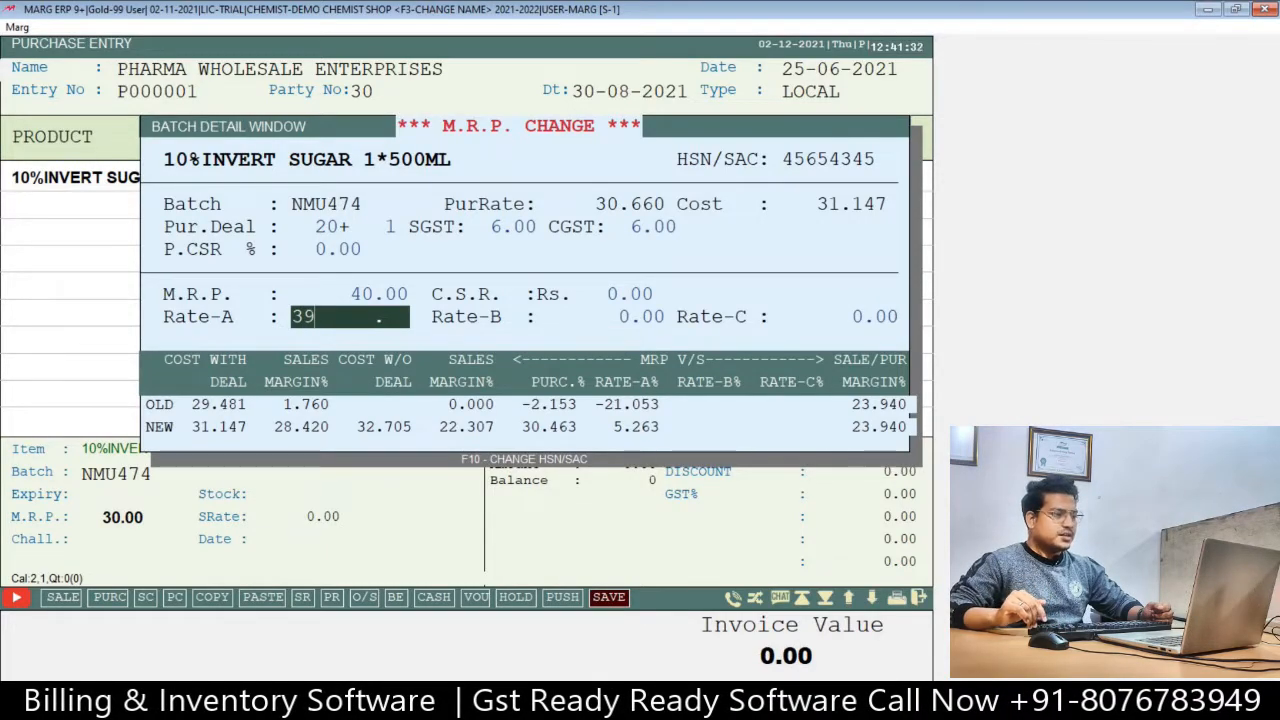
key(Return)
text(38)
key(Return)
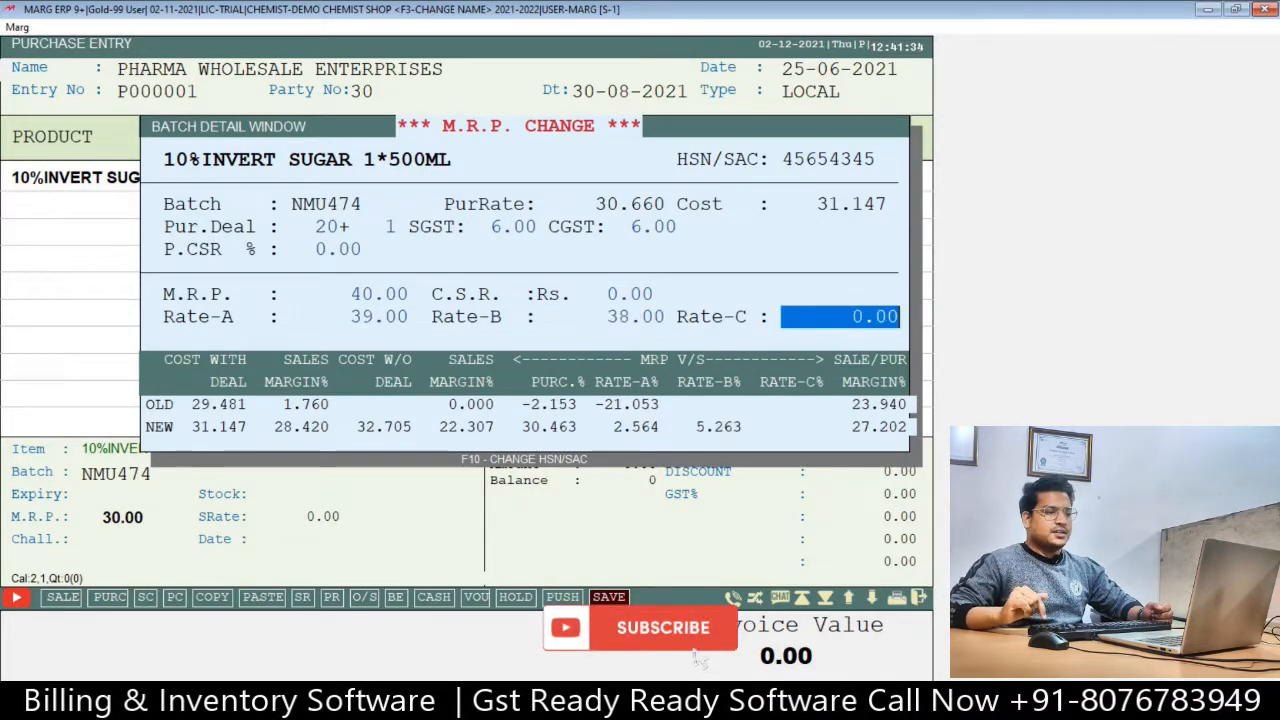
text(36)
key(BackSpace)
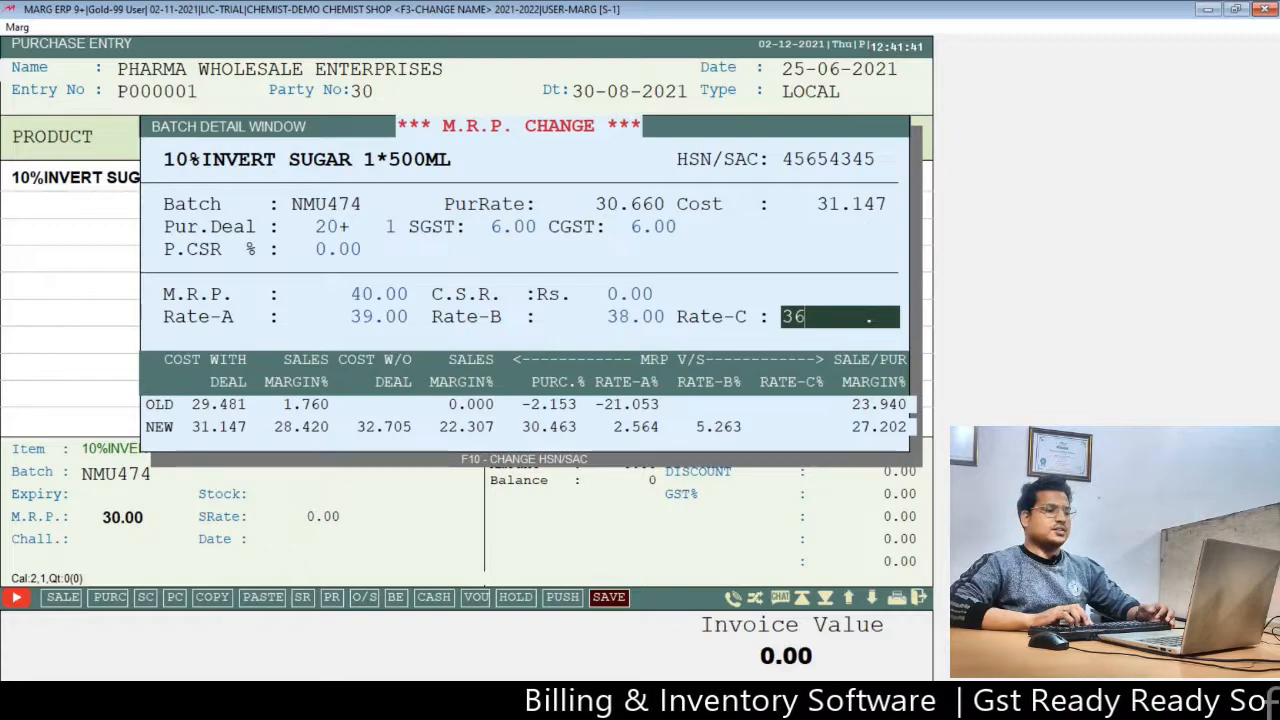
key(Return)
key(Up)
key(Down)
key(Return)
Look through the item list for the next product line, checking packings, stock and M.R.P.
key(Down)
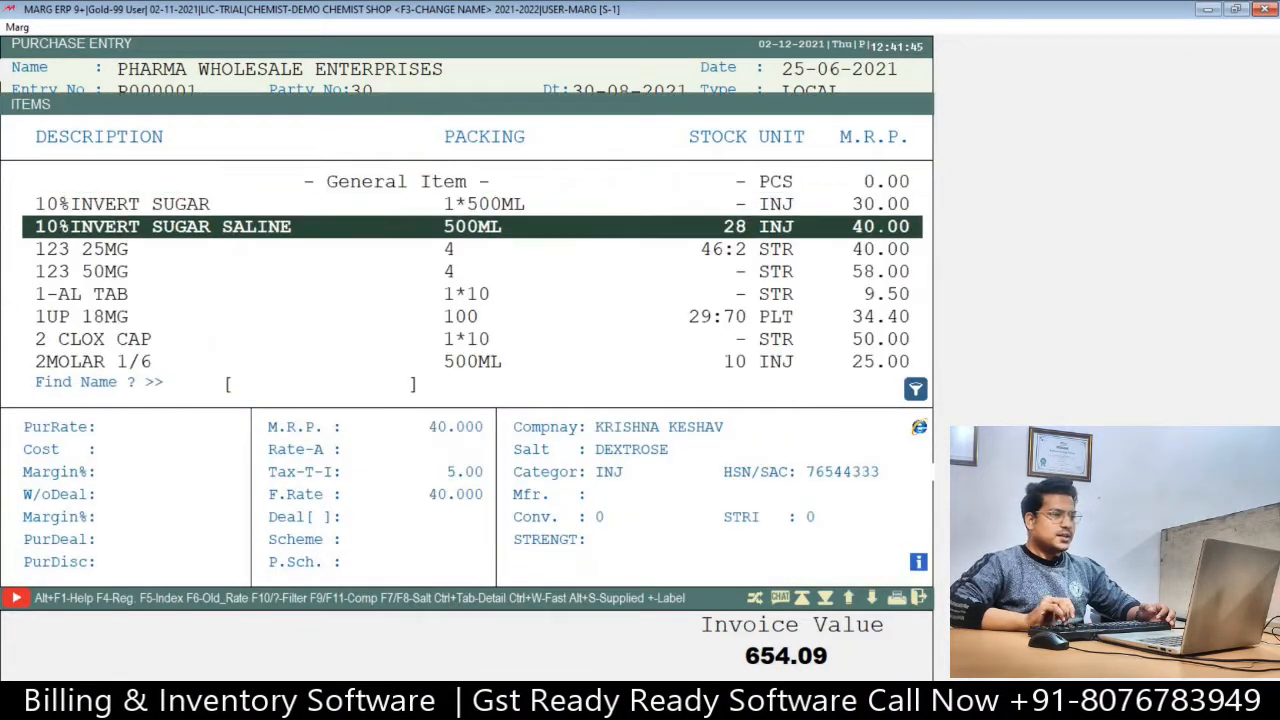
key(Down)
key(Down)
key(Down)
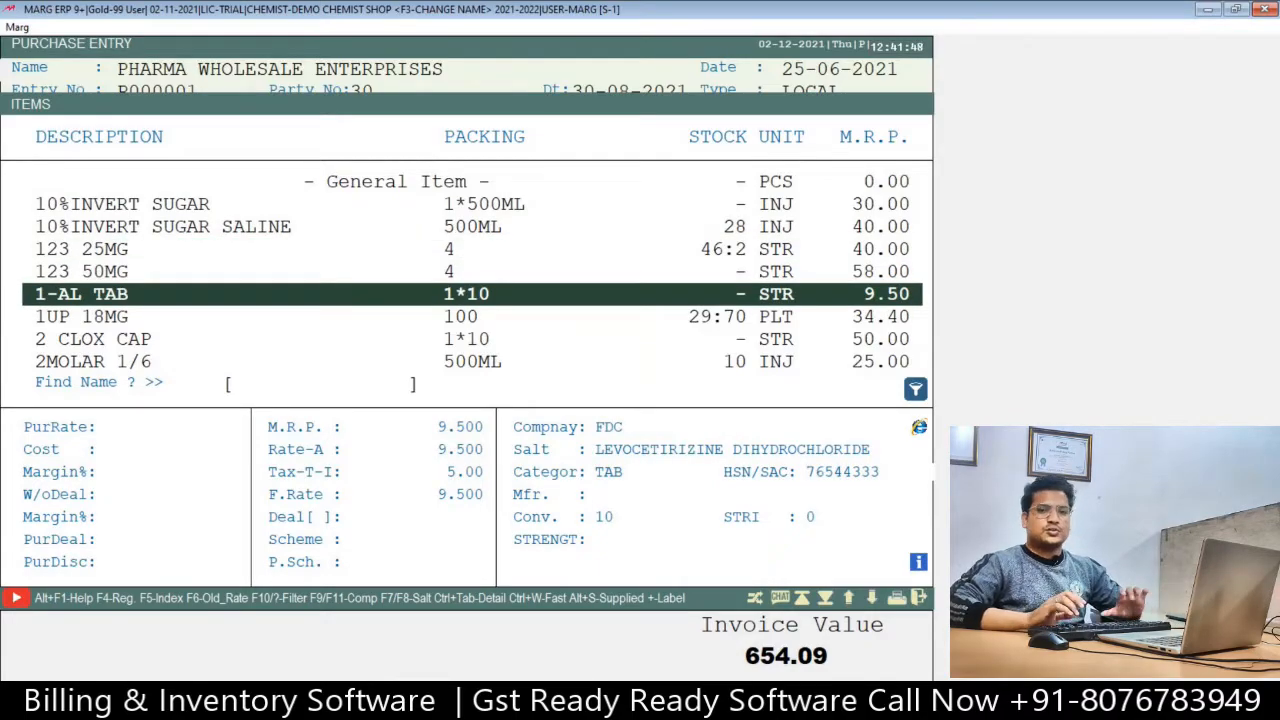
key(Up)
key(Up)
key(Up)
key(Up)
key(Up)
key(Down)
key(Down)
key(Down)
key(Down)
key(Down)
key(Down)
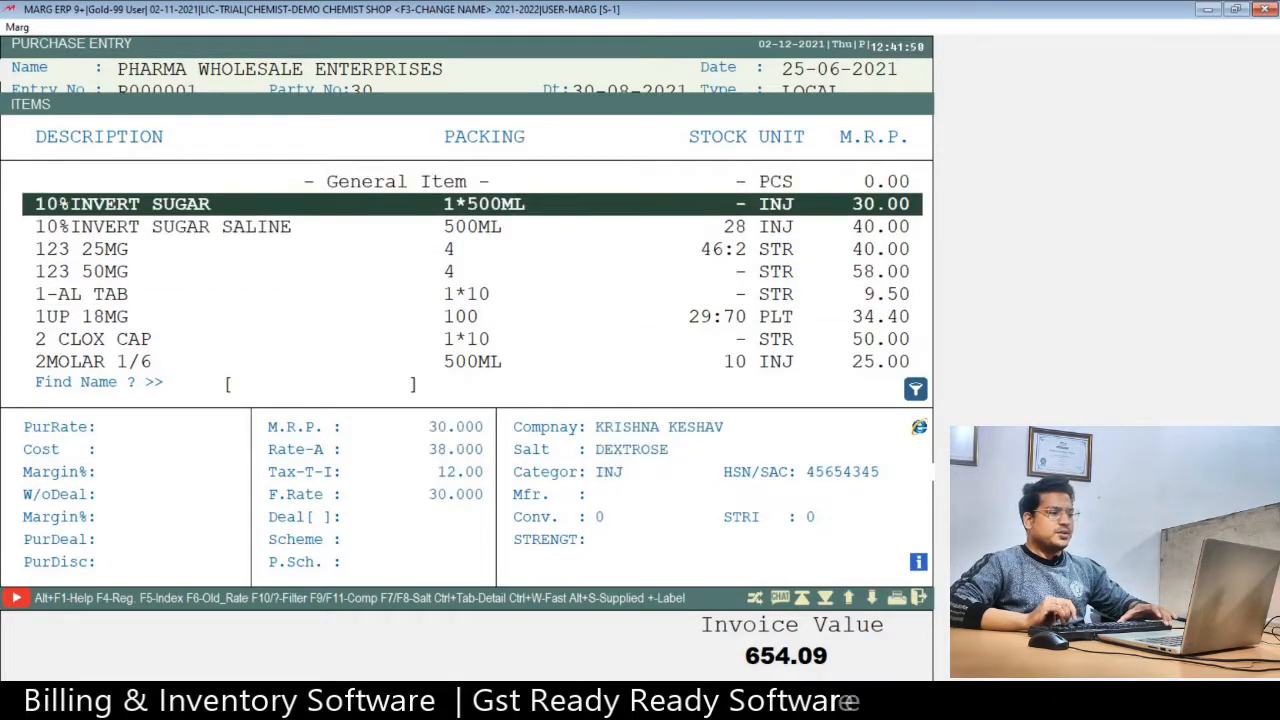
key(Down)
key(Down)
key(Down)
key(Down)
key(Down)
key(Down)
key(Down)
key(Down)
key(Down)
key(Down)
key(Down)
key(Down)
key(Down)
key(Down)
key(Down)
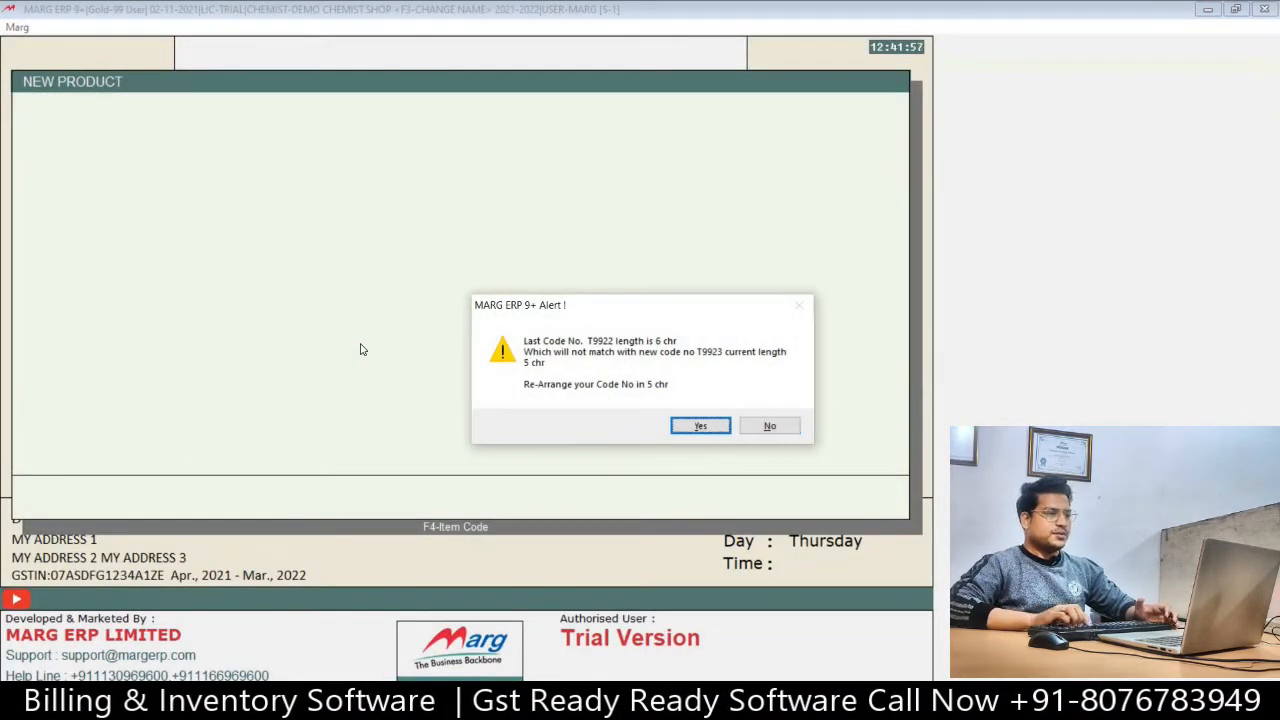
Agree to rearrange the item codes, and name the new product CROCIN NEW 20MG with packing 20TAB.
key(Return)
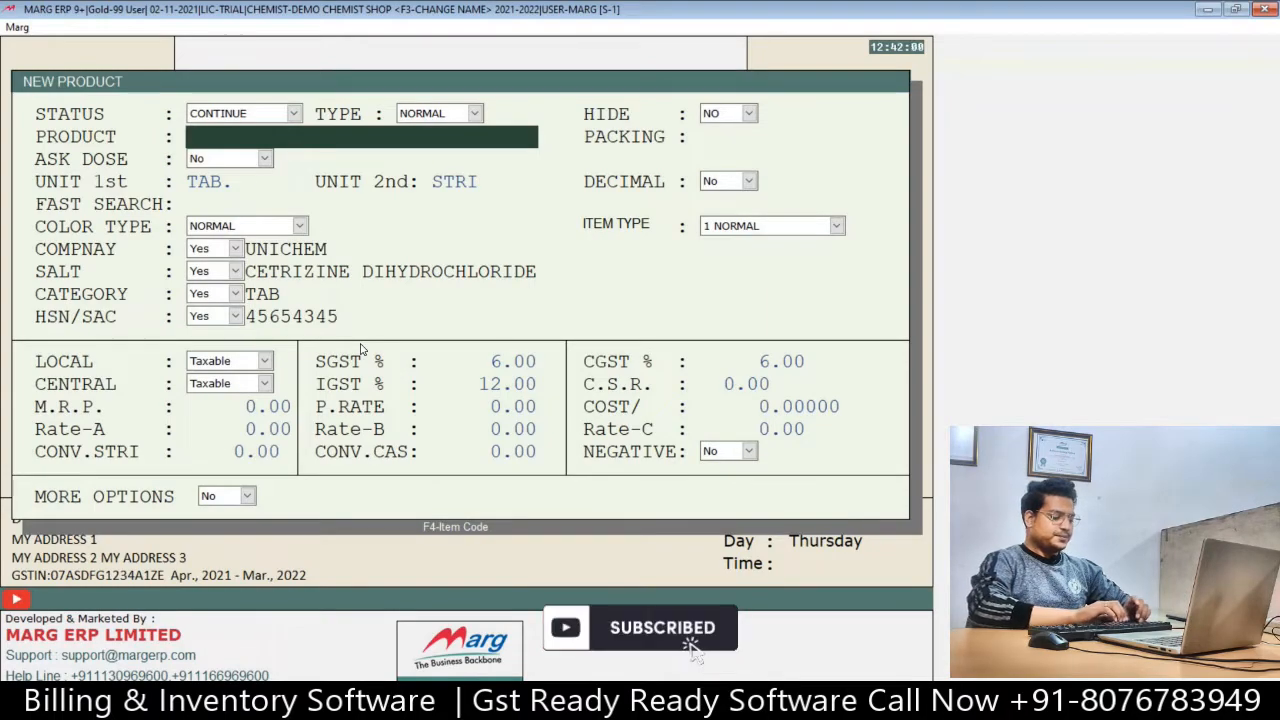
text(CROC)
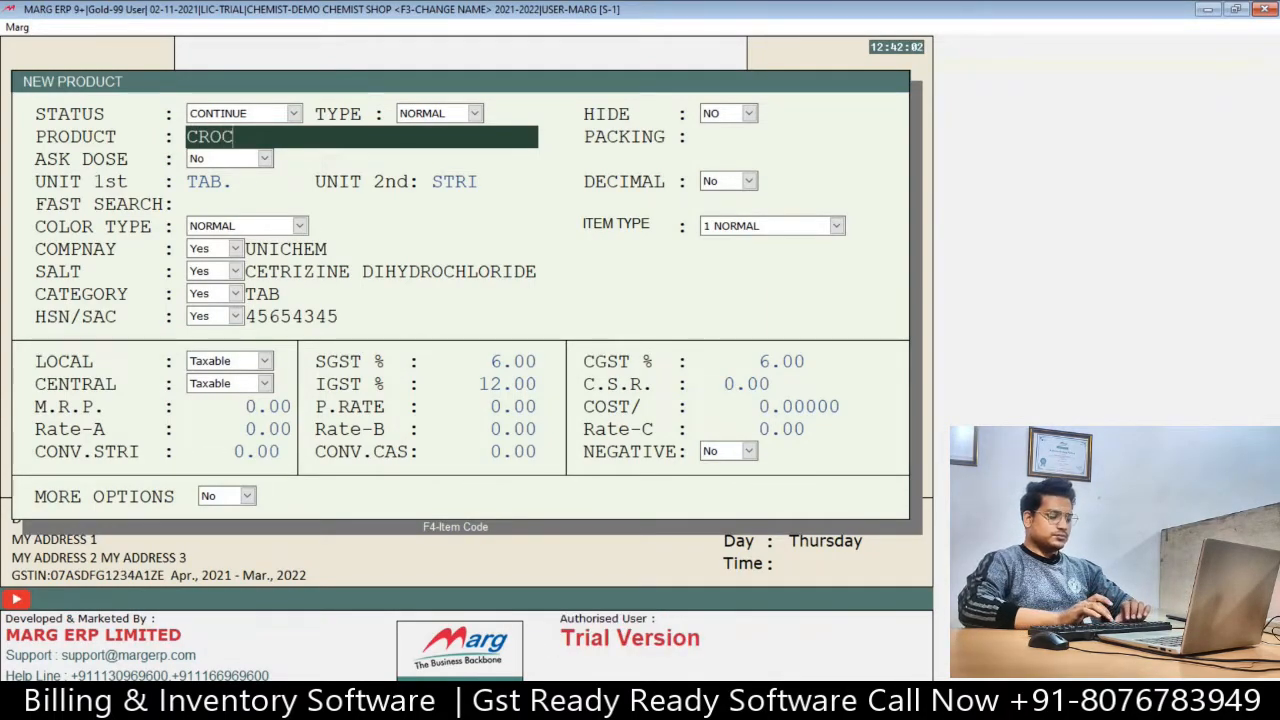
text(IN NEW)
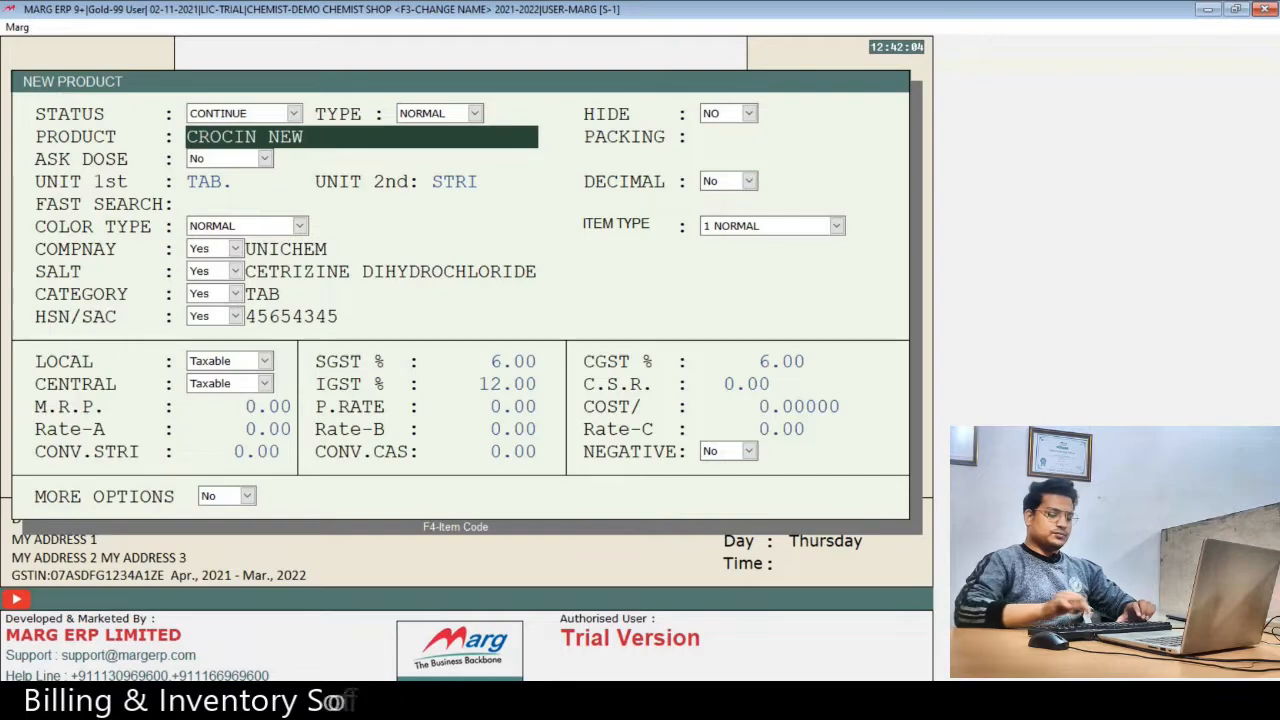
text( 20MG)
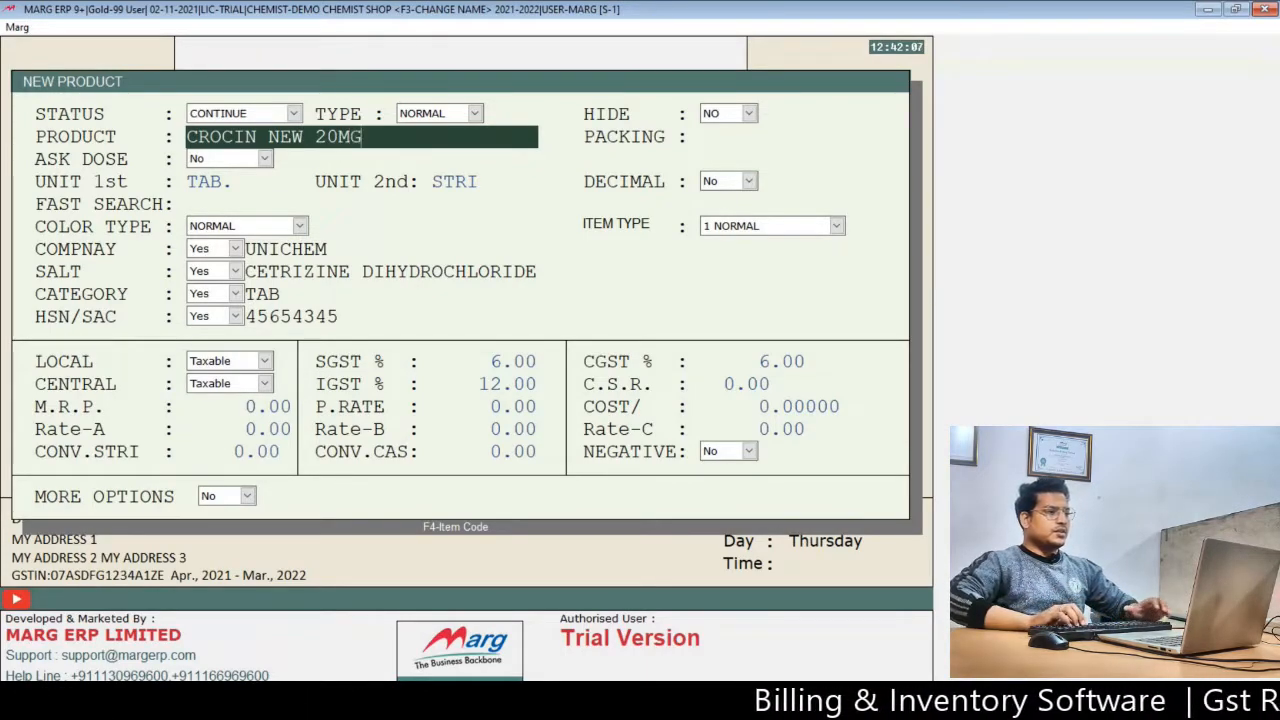
key(Return)
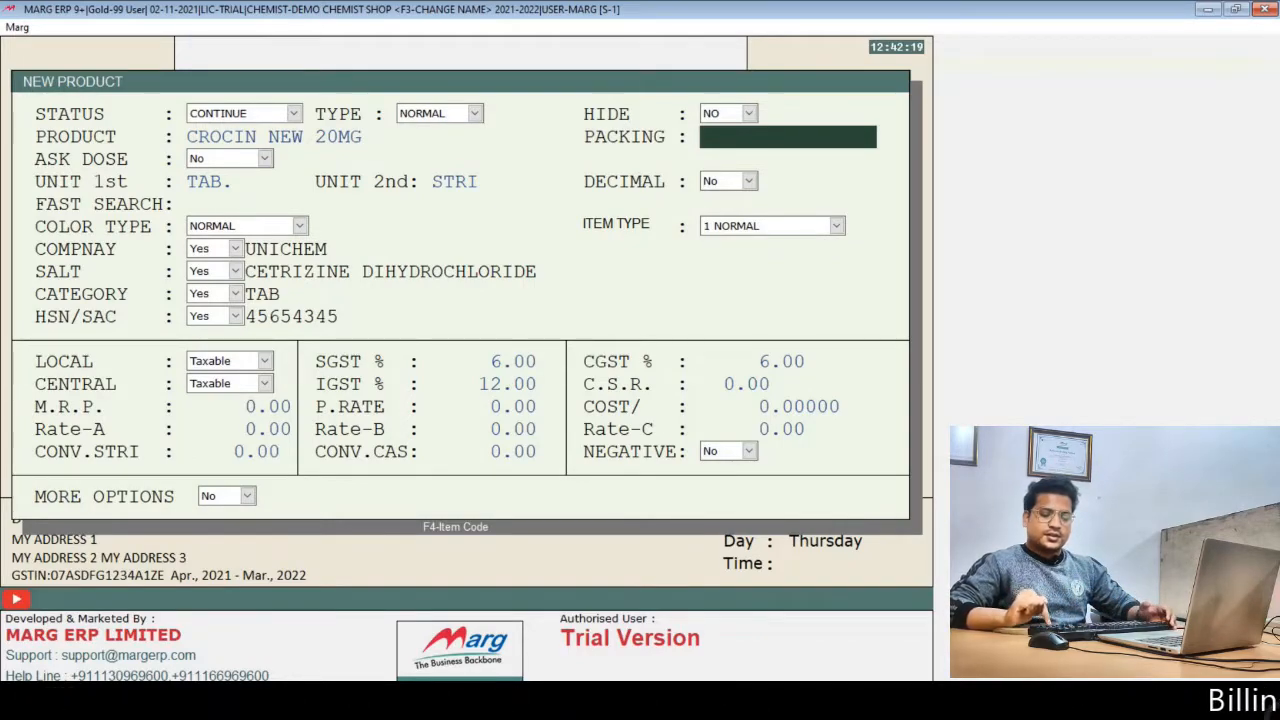
text(20TAB)
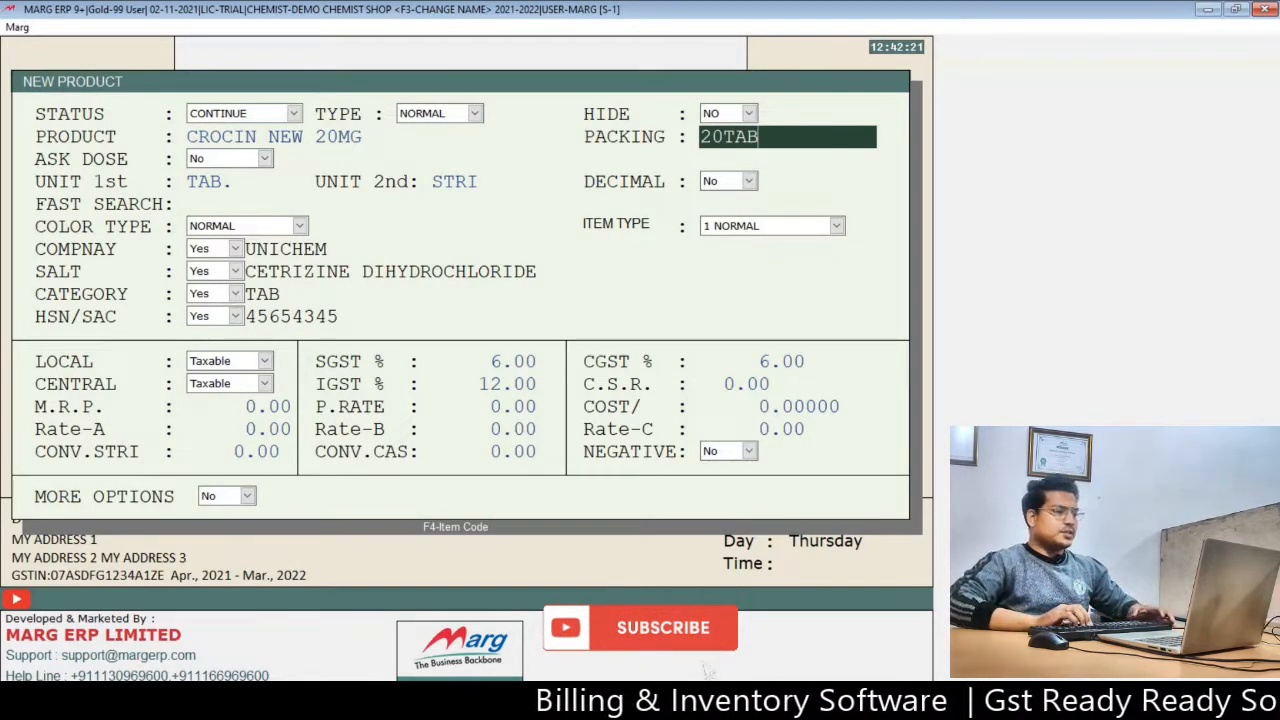
key(Return)
Keep the new product's default unit, company, salt, category, HSN and tax settings, and set its M.R.P. to 50.
key(Return)
key(Return)
key(Return)
key(Return)
key(Return)
key(Return)
key(Return)
key(Return)
key(Return)
key(Return)
key(Return)
key(Return)
key(Return)
text(5)
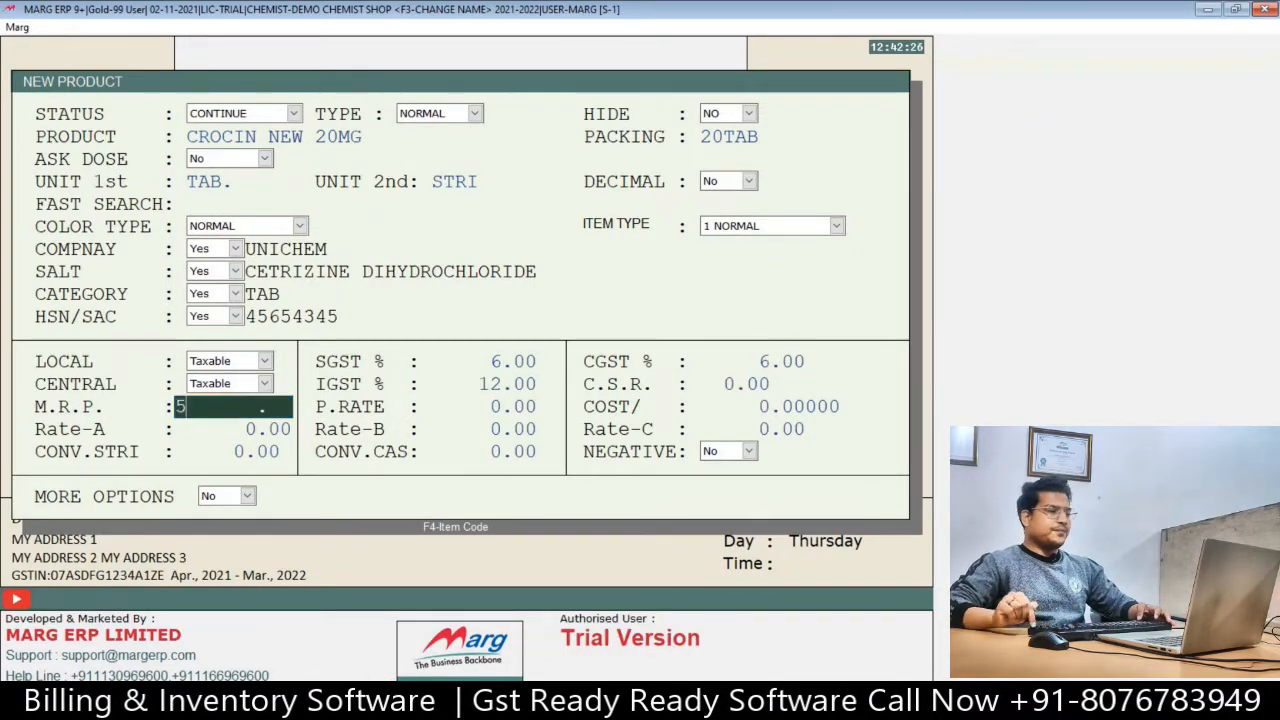
text(0)
key(Return)
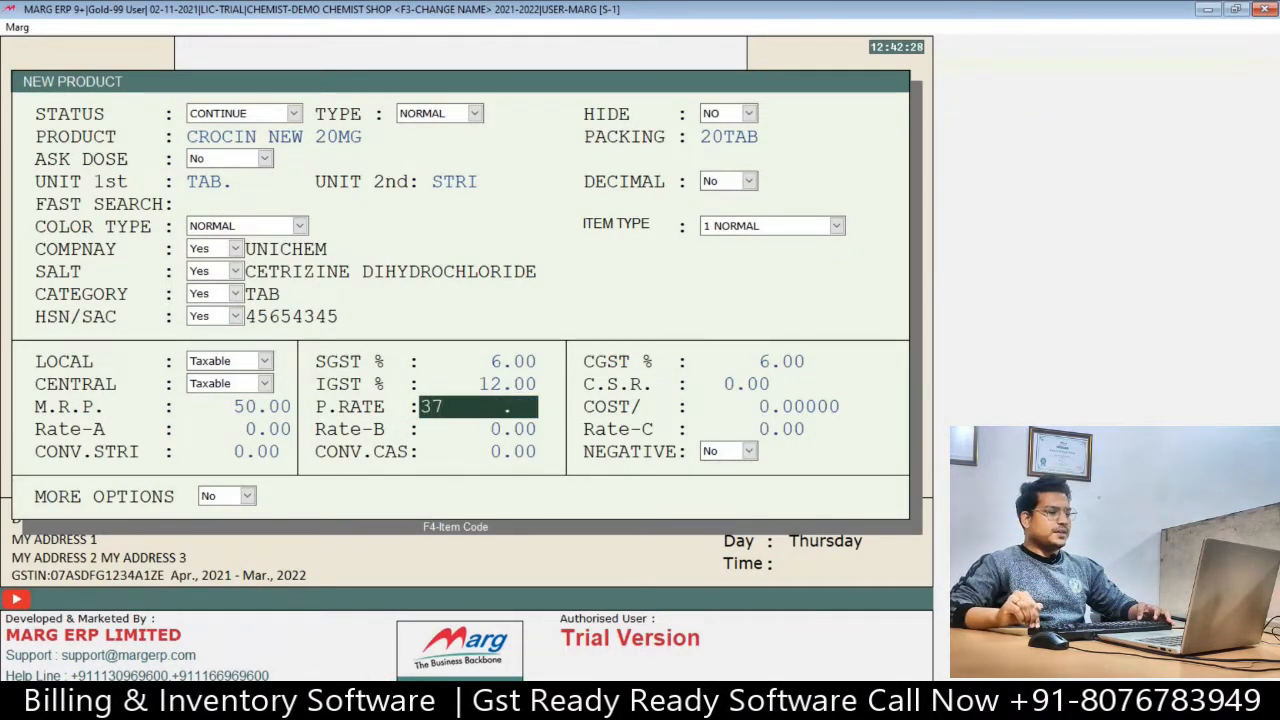
Set the new product's P.RATE to 37 and Rate-A to 50, leaving Rate-B and Rate-C at zero.
text(37)
key(Return)
text(50)
key(Return)
key(Return)
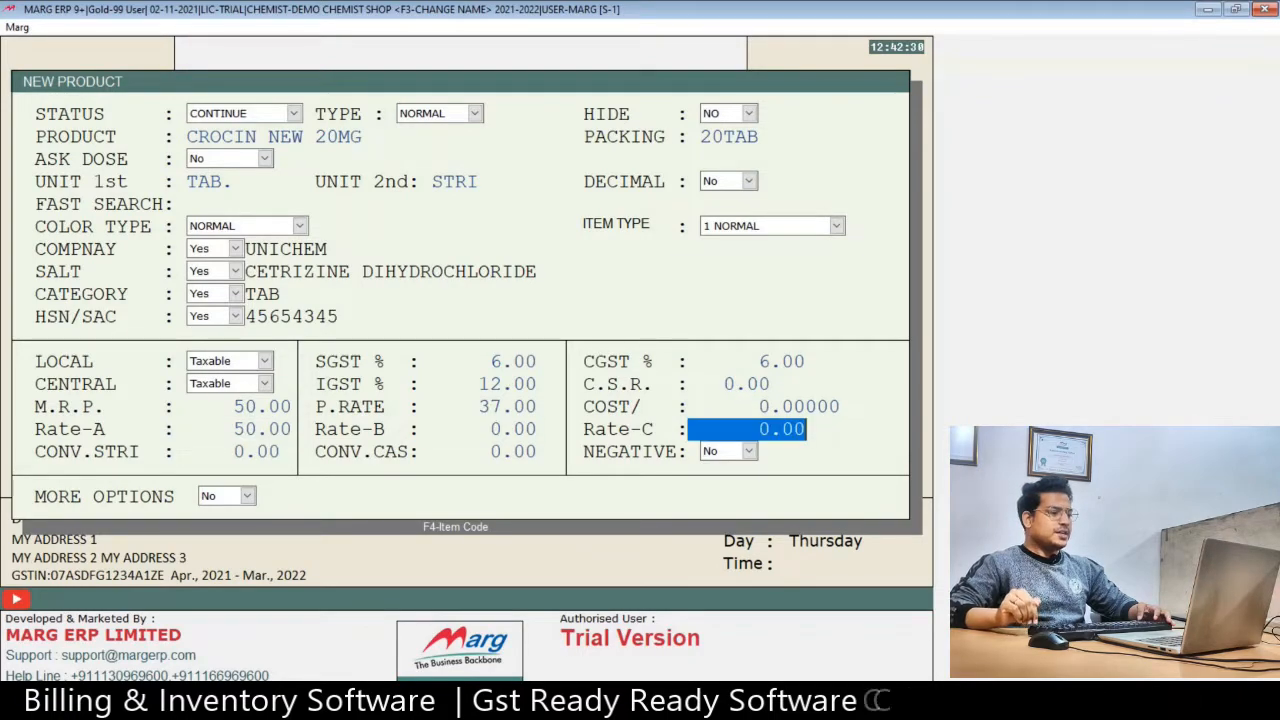
key(Return)
Set the strip conversion to 20, save the new product, and highlight CROCIN NEW 20MG in the item list.
text(20)
key(Return)
key(Return)
key(Return)
key(Return)
key(Escape)
key(Up)
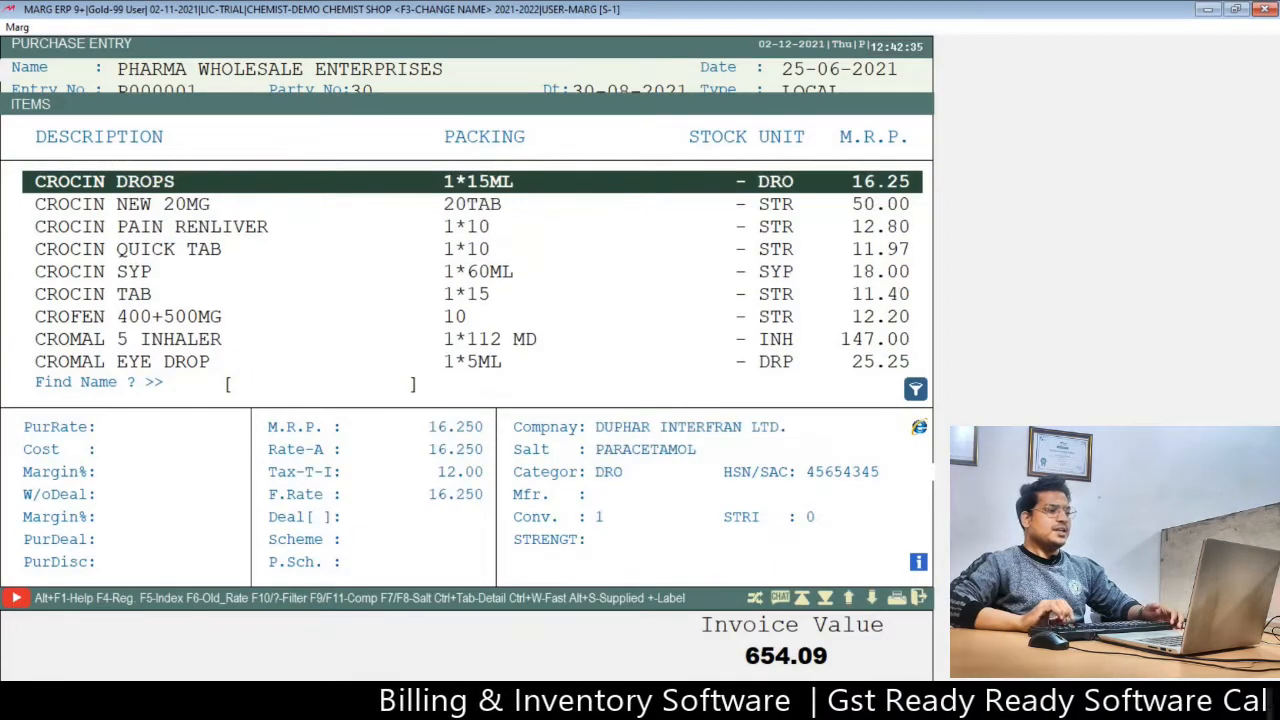
key(Down)
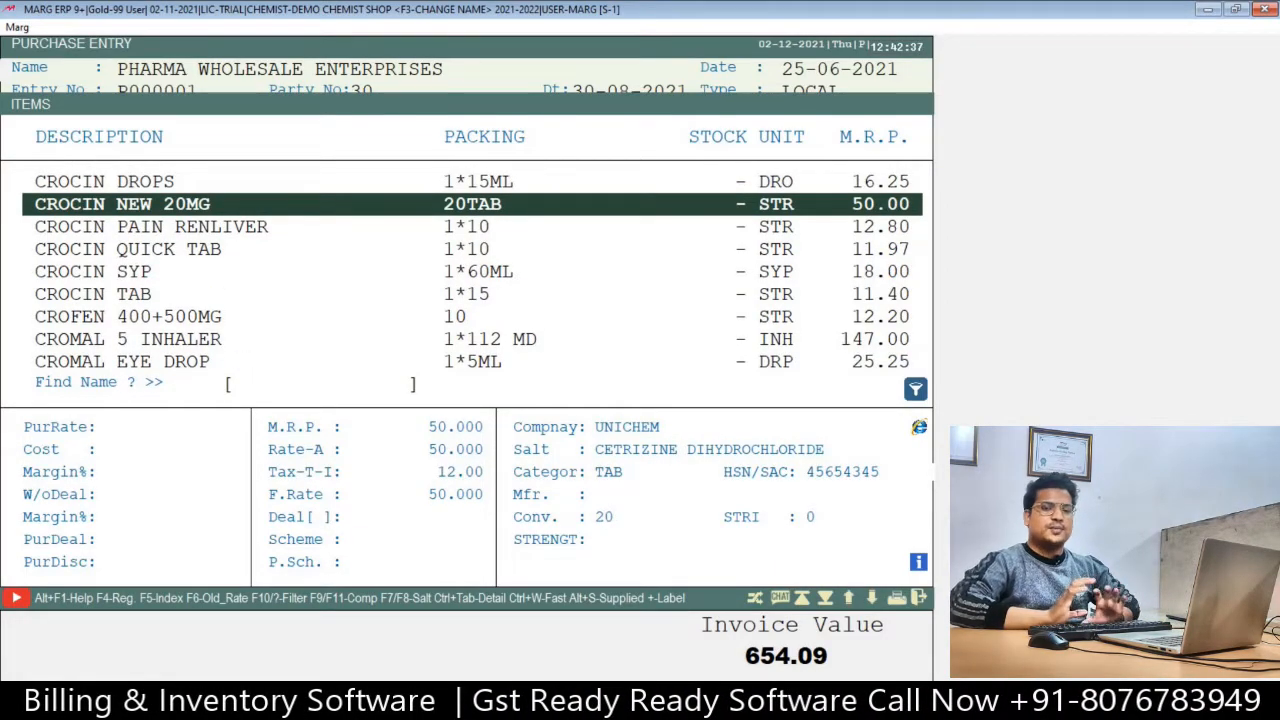
Add CROCIN NEW 20MG to the invoice with batch MJDH20 and expiry February 2043.
key(Return)
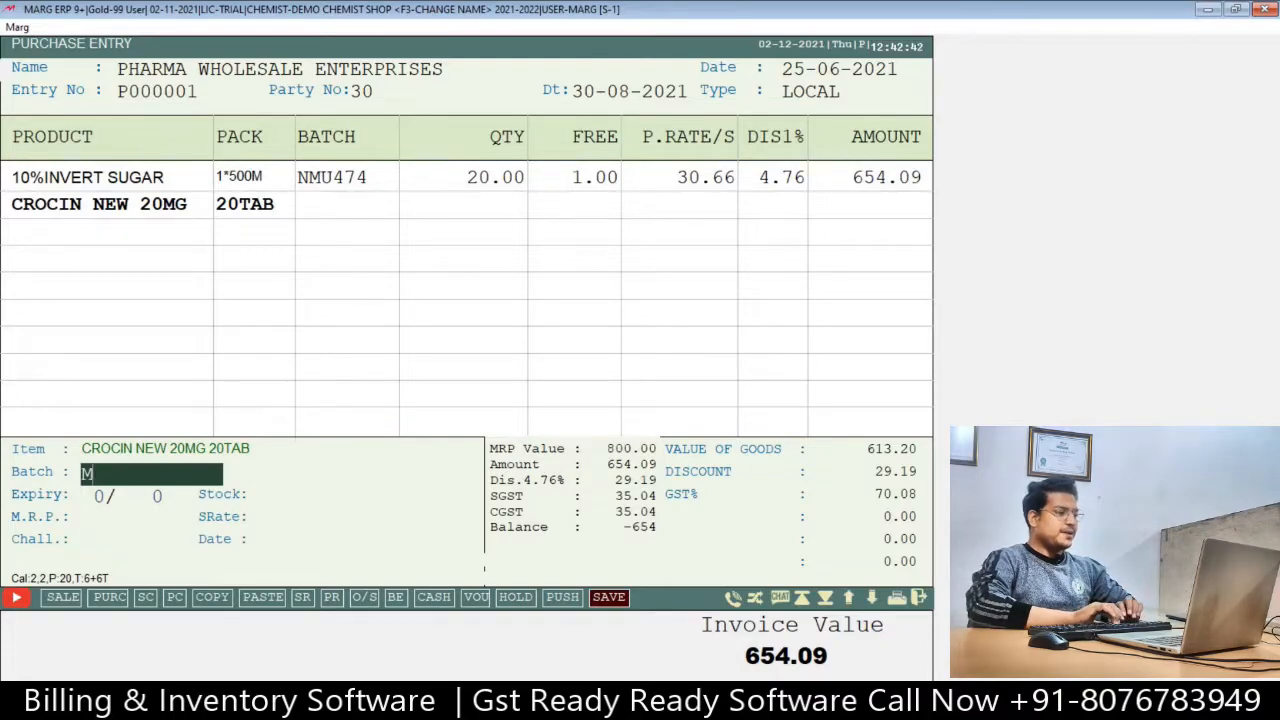
text(MJDH20)
key(Return)
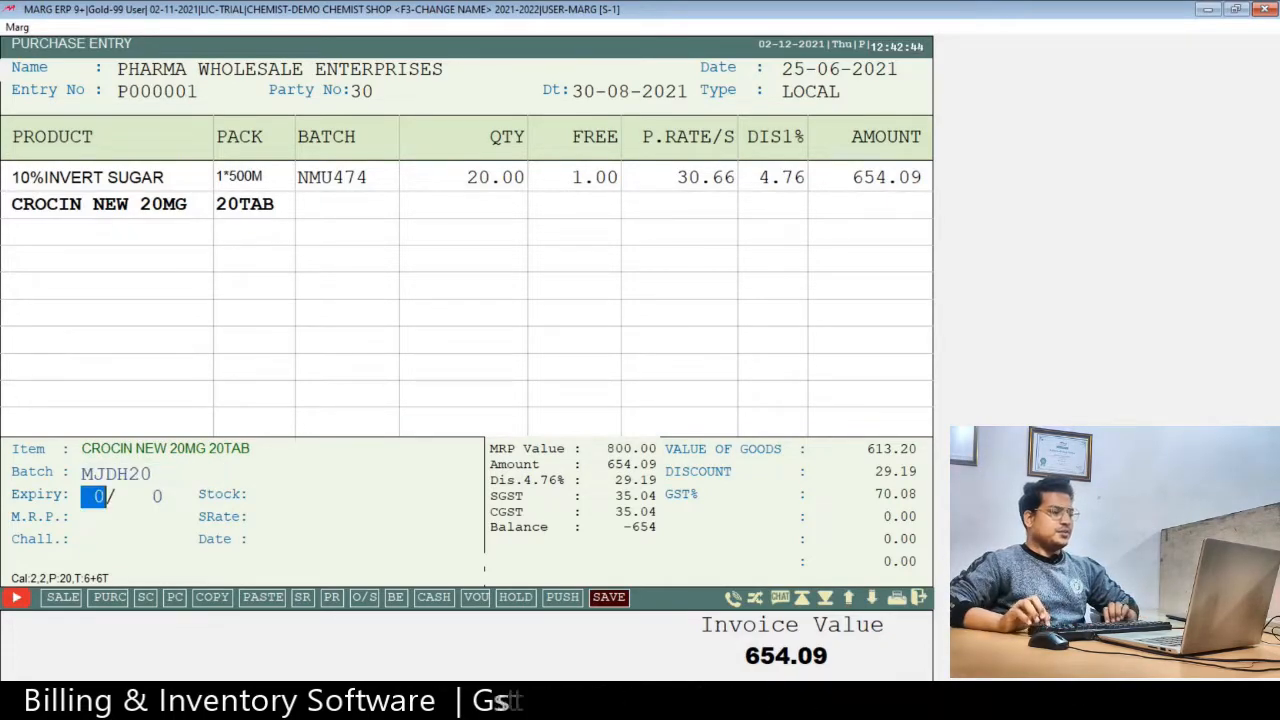
text(22043)
key(Return)
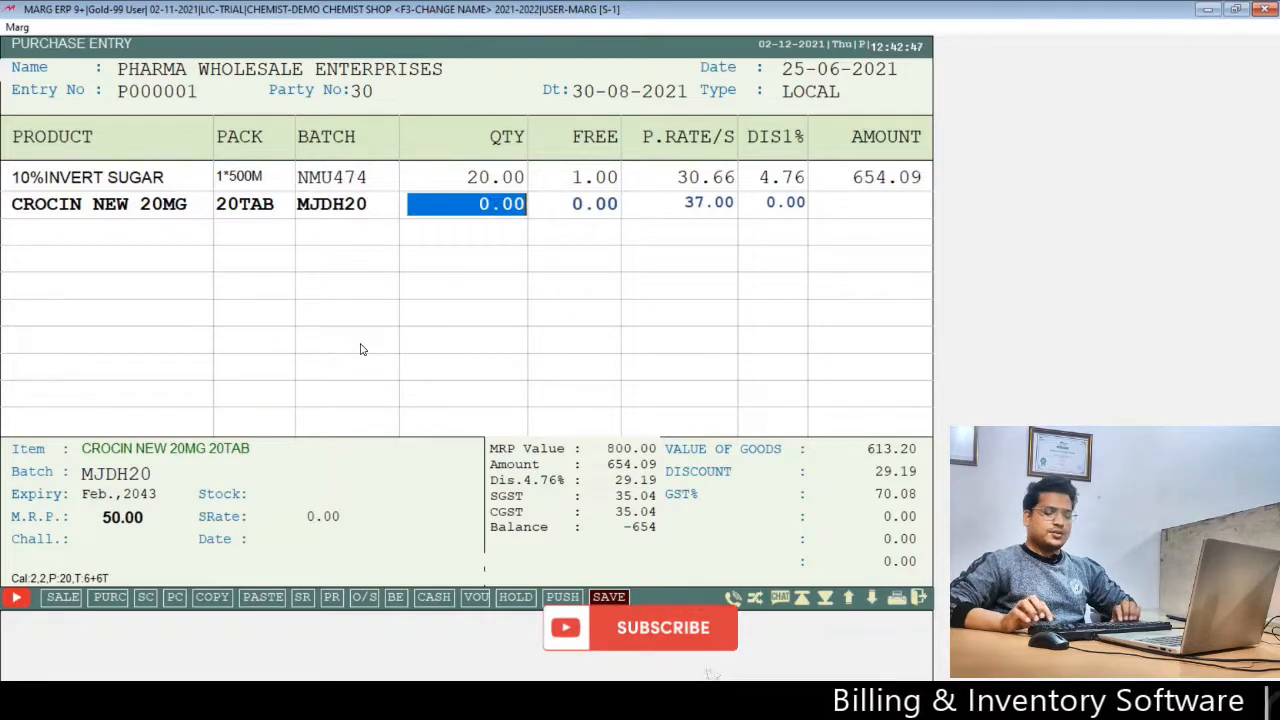
Set the CROCIN NEW 20MG quantity to 14 with no free units, purchase rate 37.00 and discount 5%.
text(14)
key(Return)
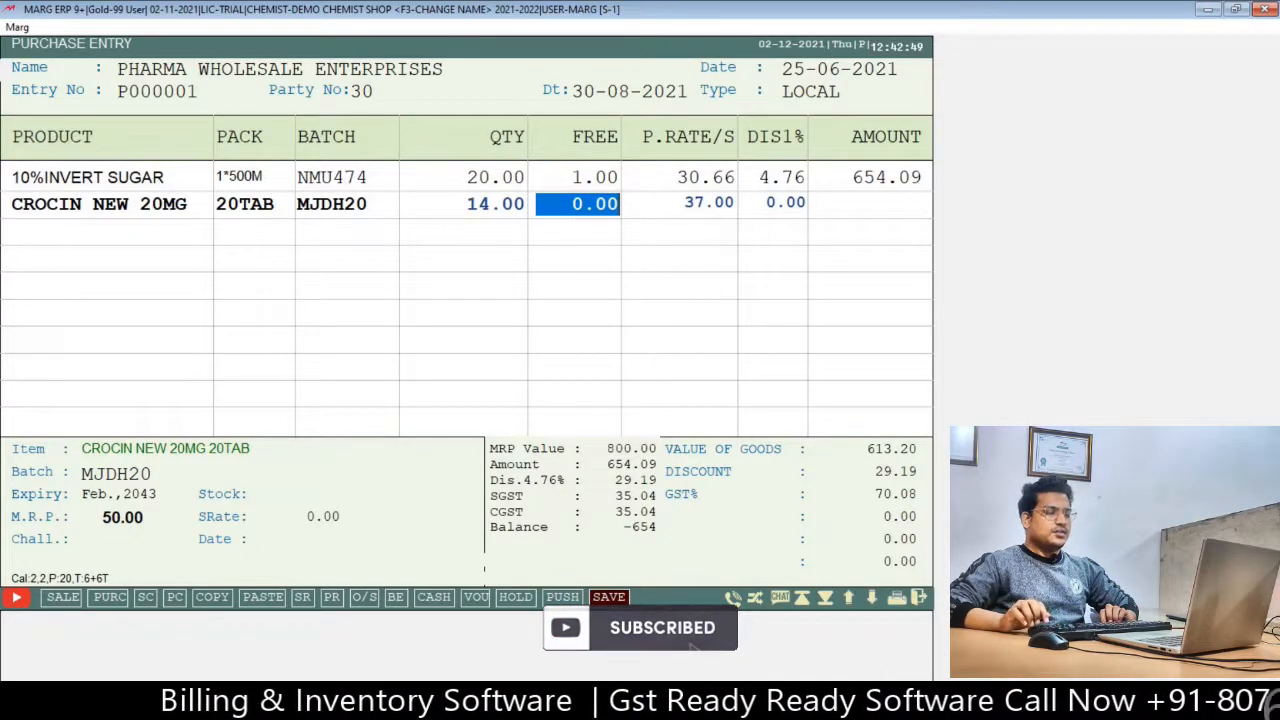
key(Return)
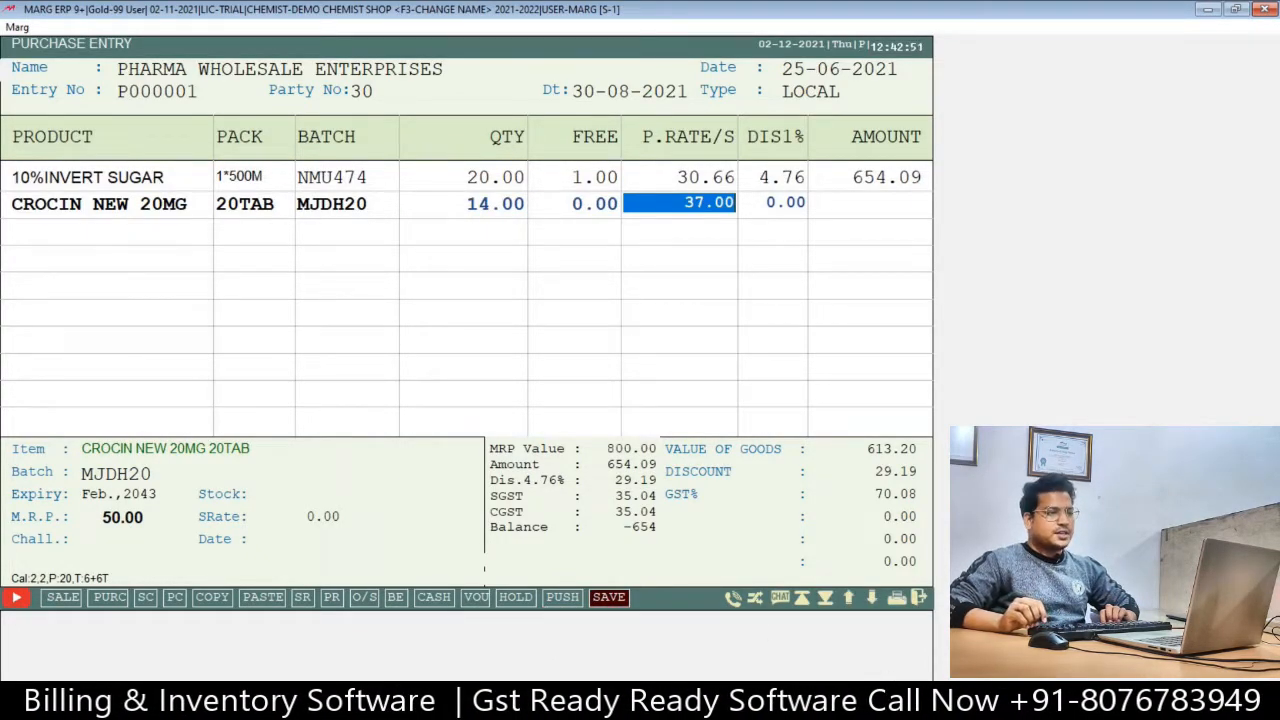
key(Return)
key(Return)
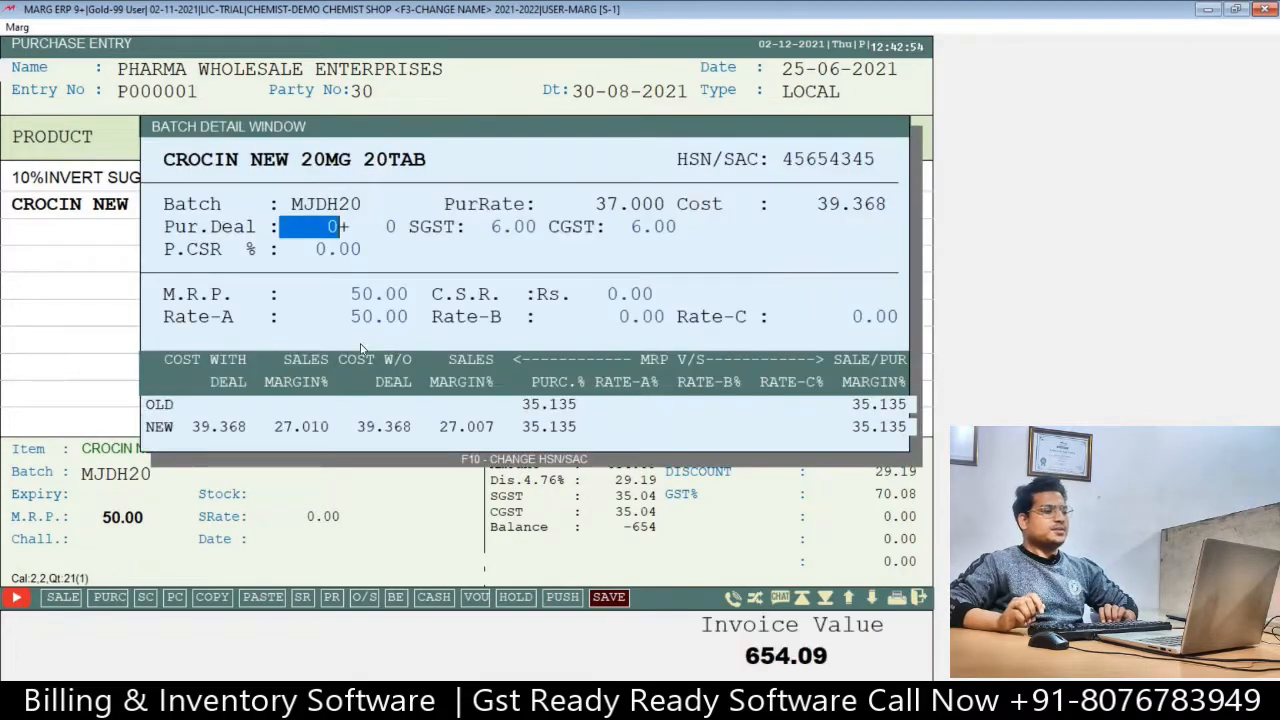
Accept the default deal, GST, M.R.P. and sale rates in the MJDH20 batch details.
key(Return)
key(Return)
key(Return)
key(Return)
key(Return)
key(Return)
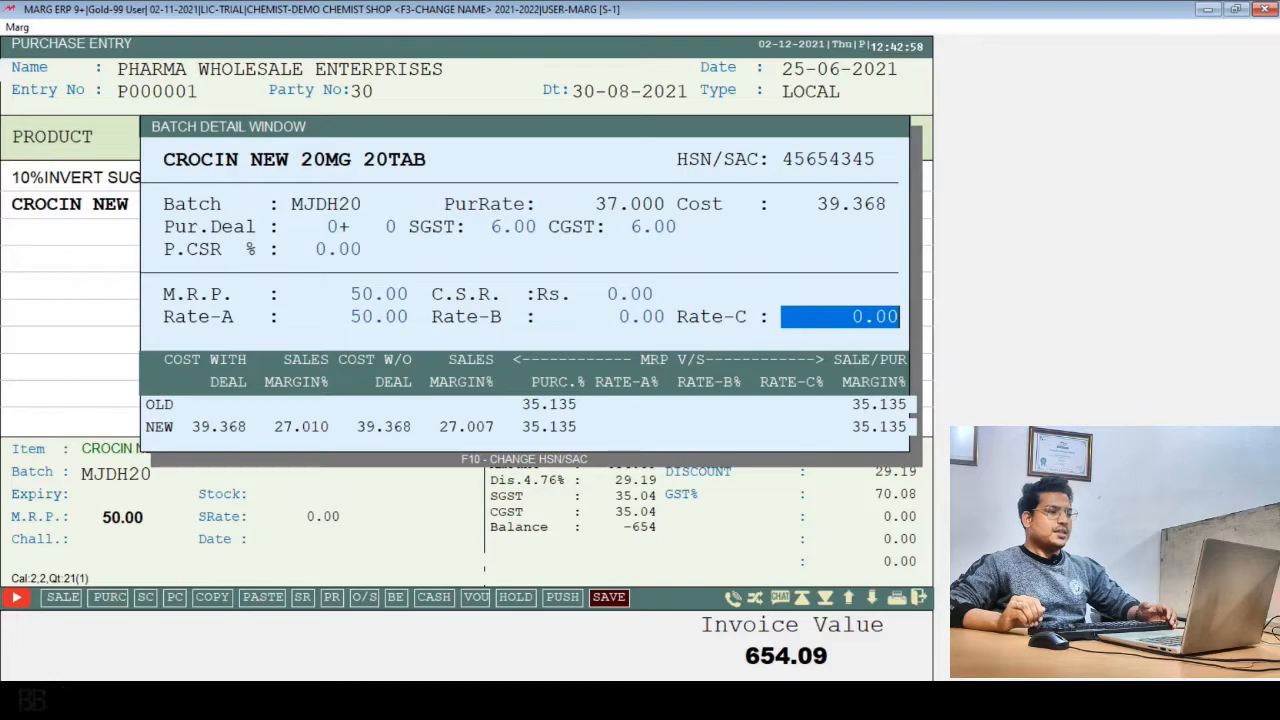
key(Return)
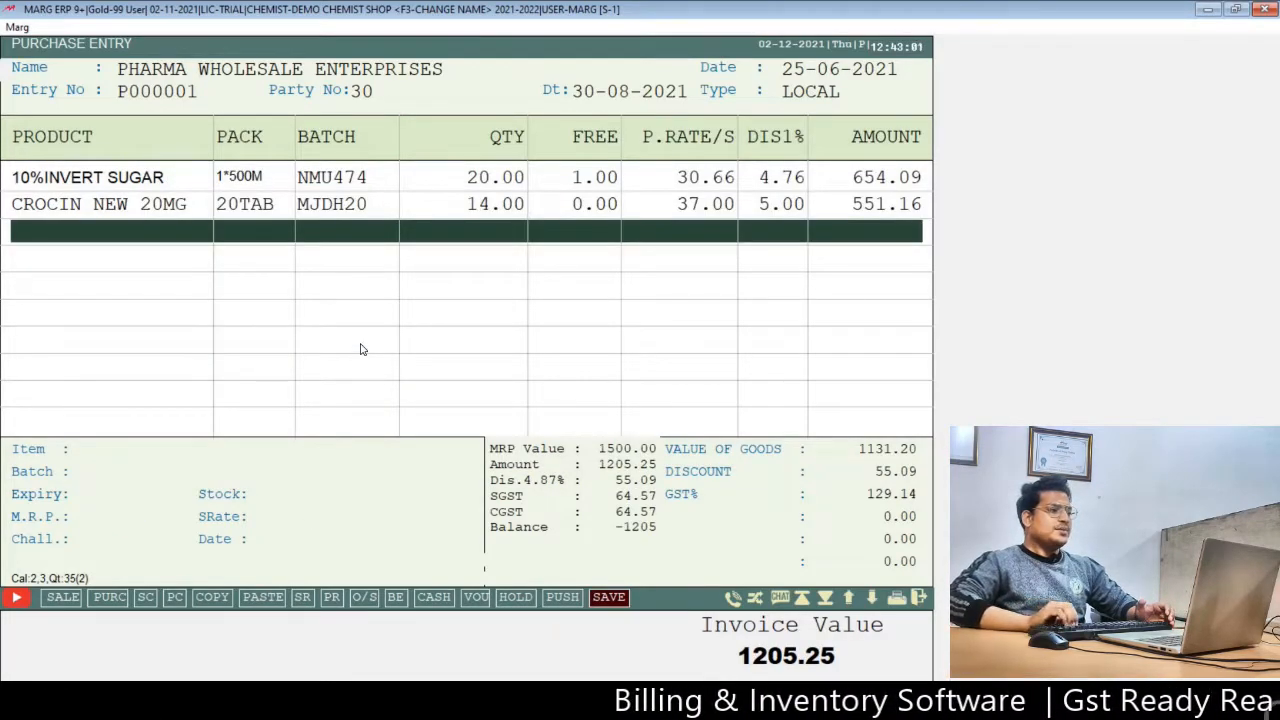
key(Up)
key(Down)
key(Up)
key(Down)
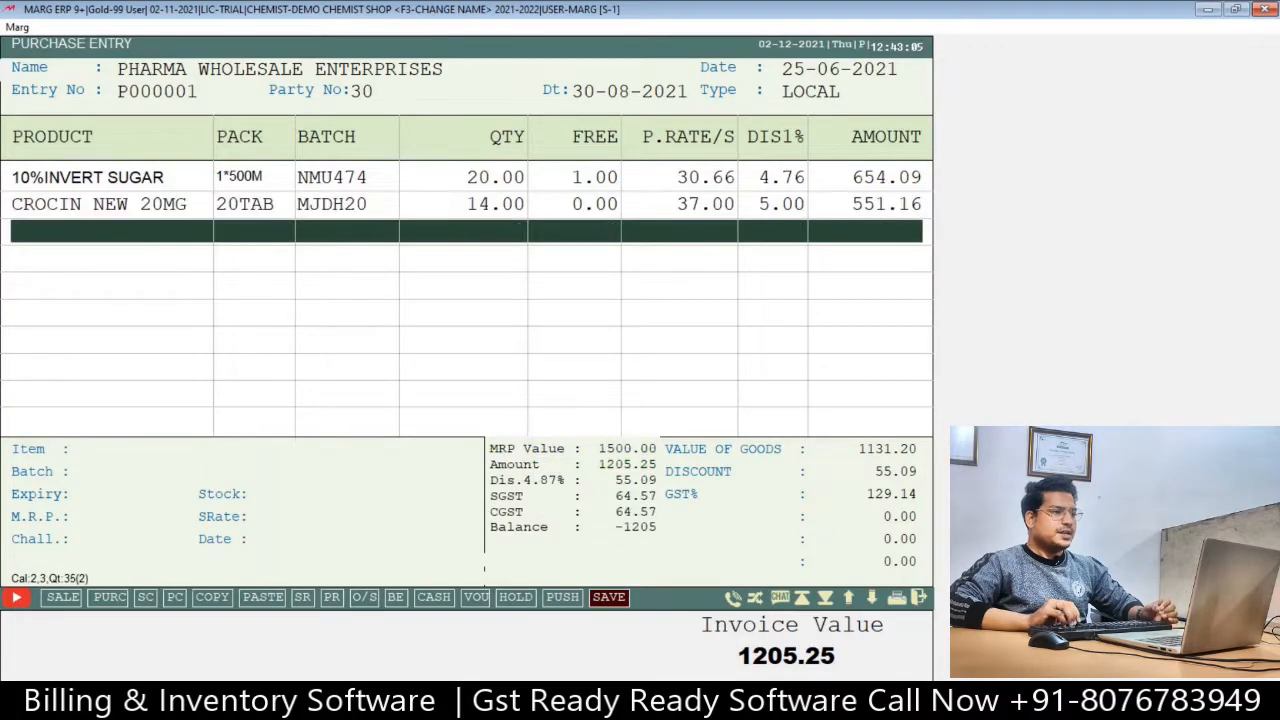
Add a second line for CROCIN NEW 20MG with batch JHDSJH and expiry February 2024.
key(Return)
key(Return)
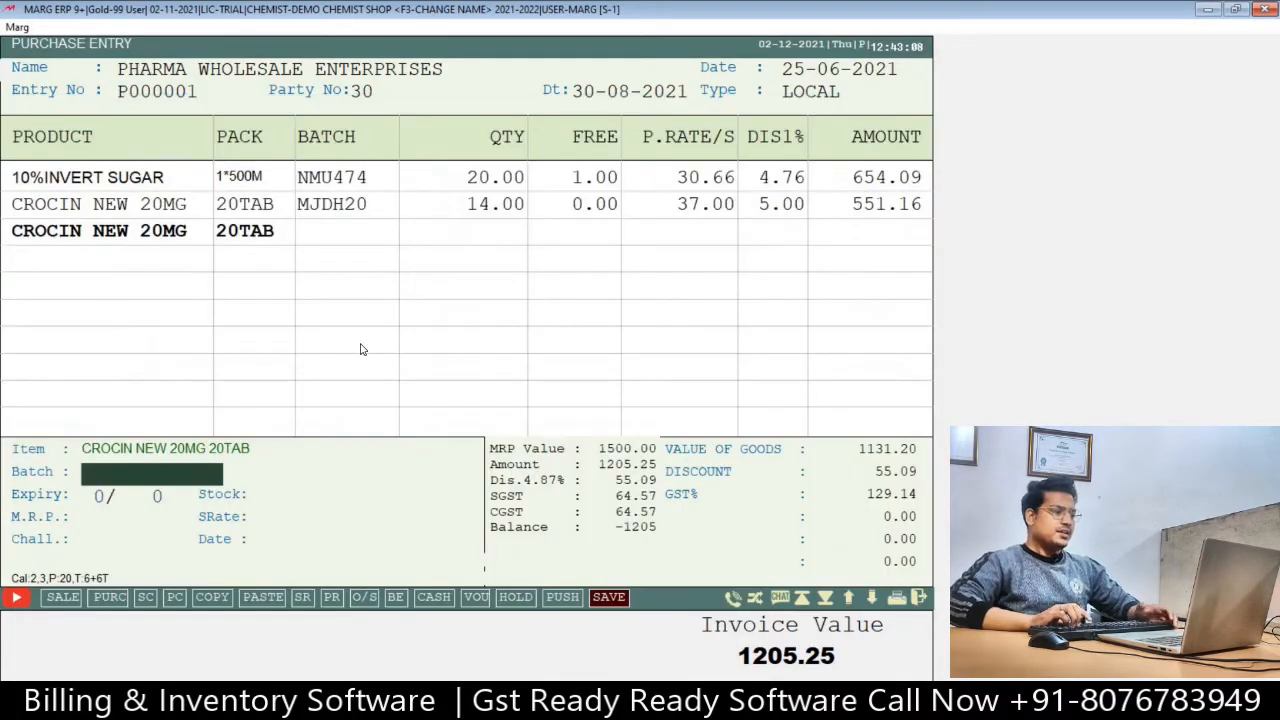
key(Return)
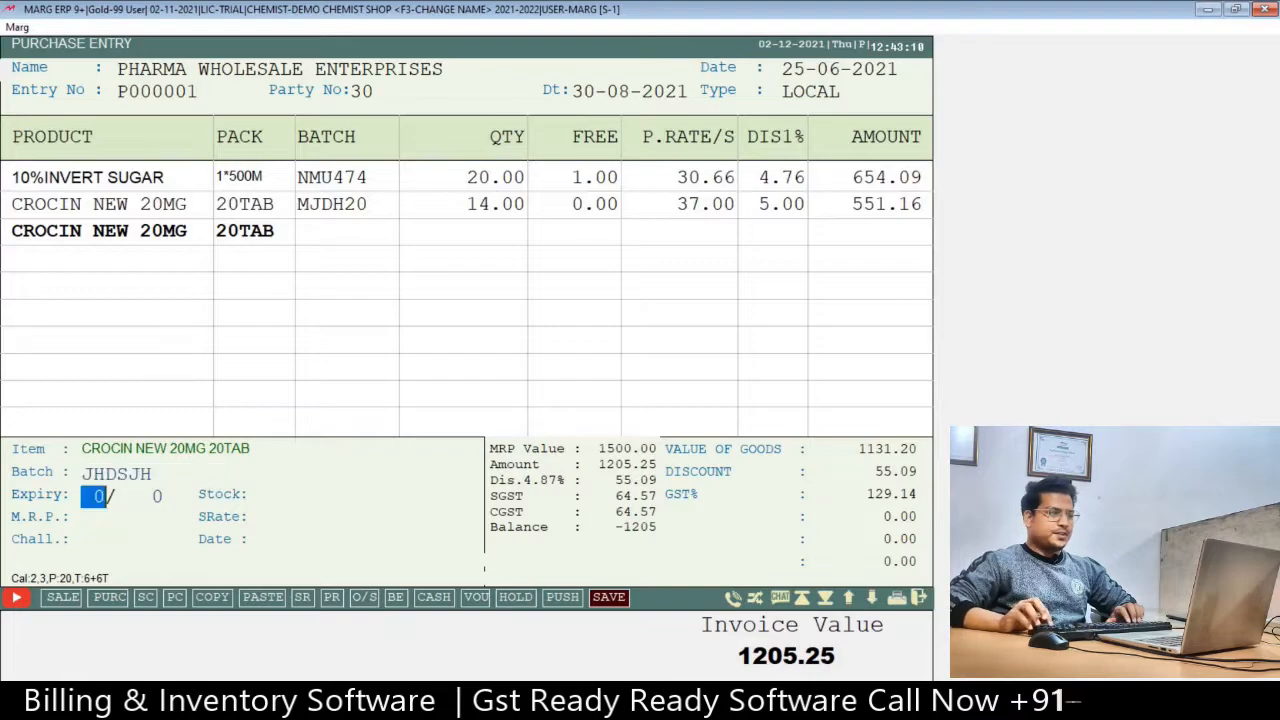
text(224)
key(Return)
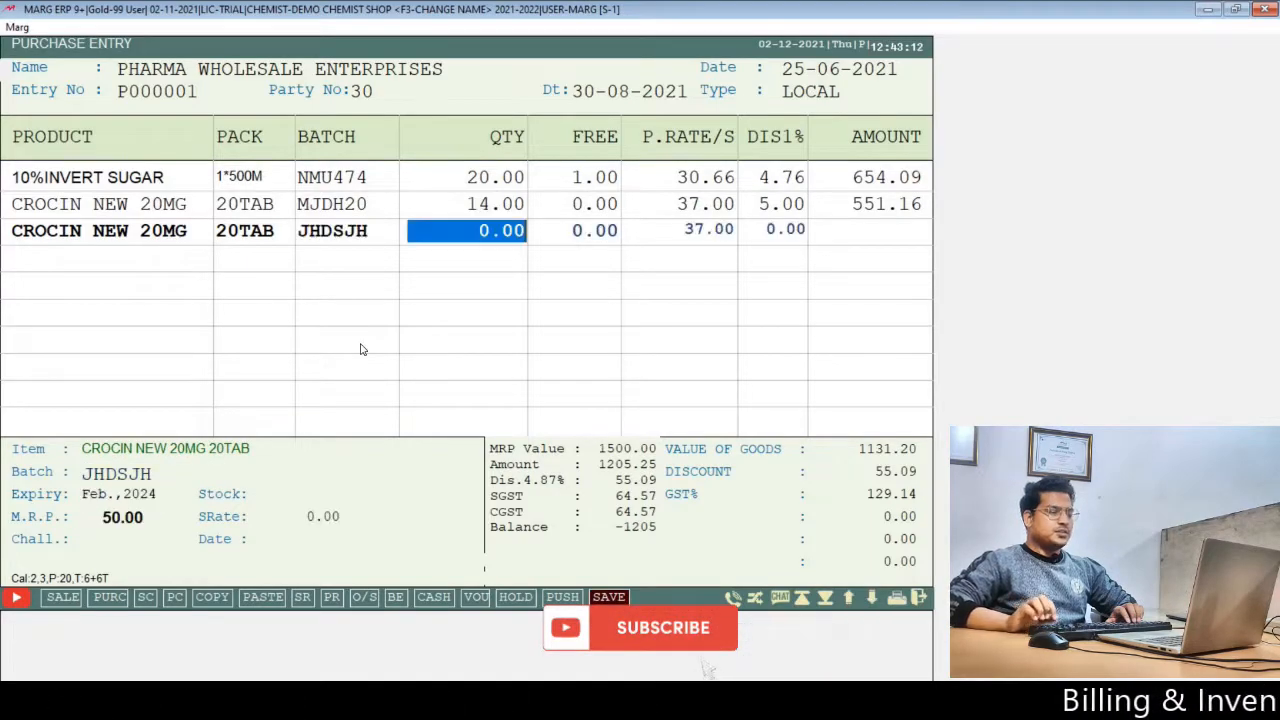
Set the JHDSJH line's quantity to 50, purchase rate to 39.00 and discount to 4%.
text(50)
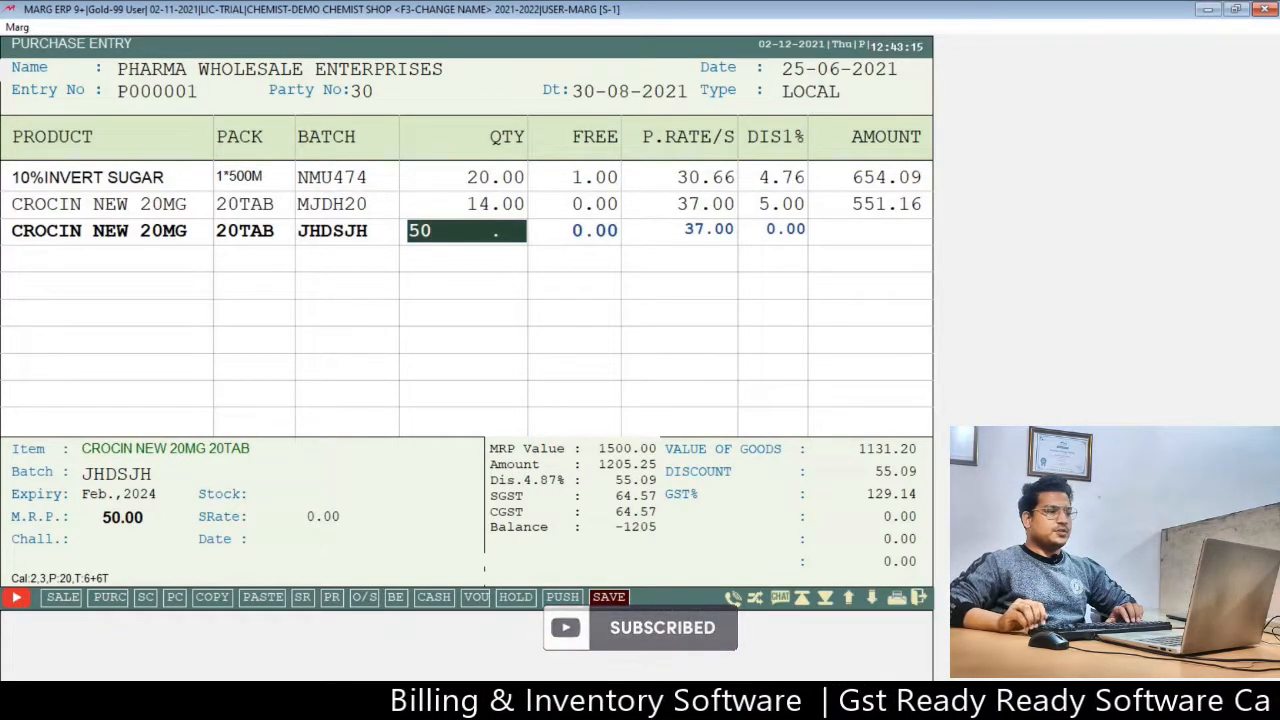
key(Return)
text(39)
key(Return)
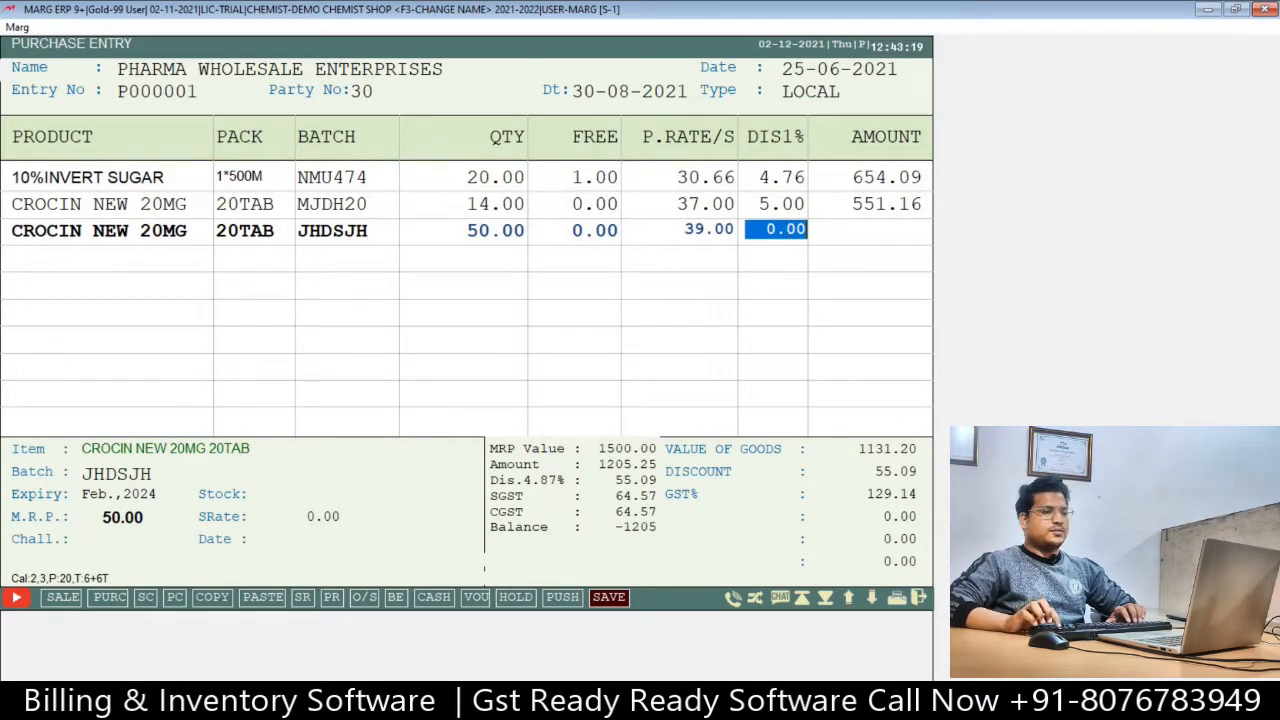
text(4)
key(Return)
Set the JHDSJH batch's M.R.P. and Rate-A to 60, leaving the other batch details at their defaults.
key(Return)
key(Return)
key(Return)
key(Return)
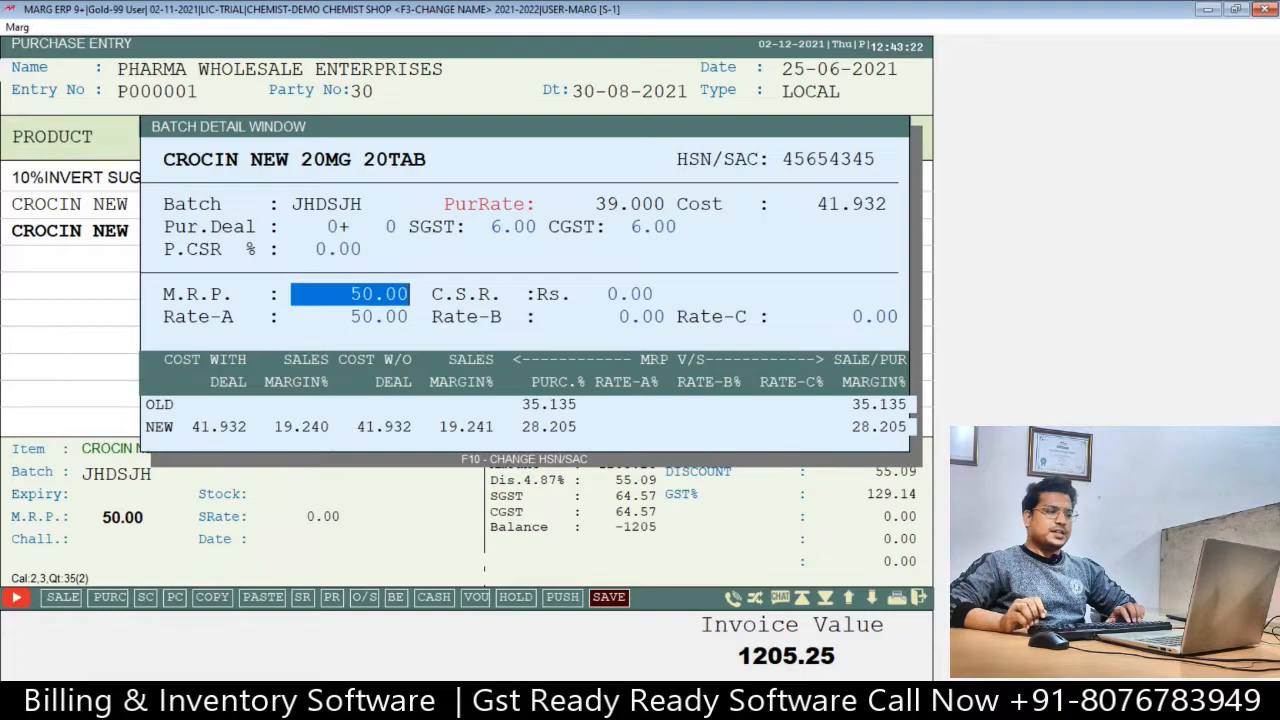
text(60)
key(Return)
key(Return)
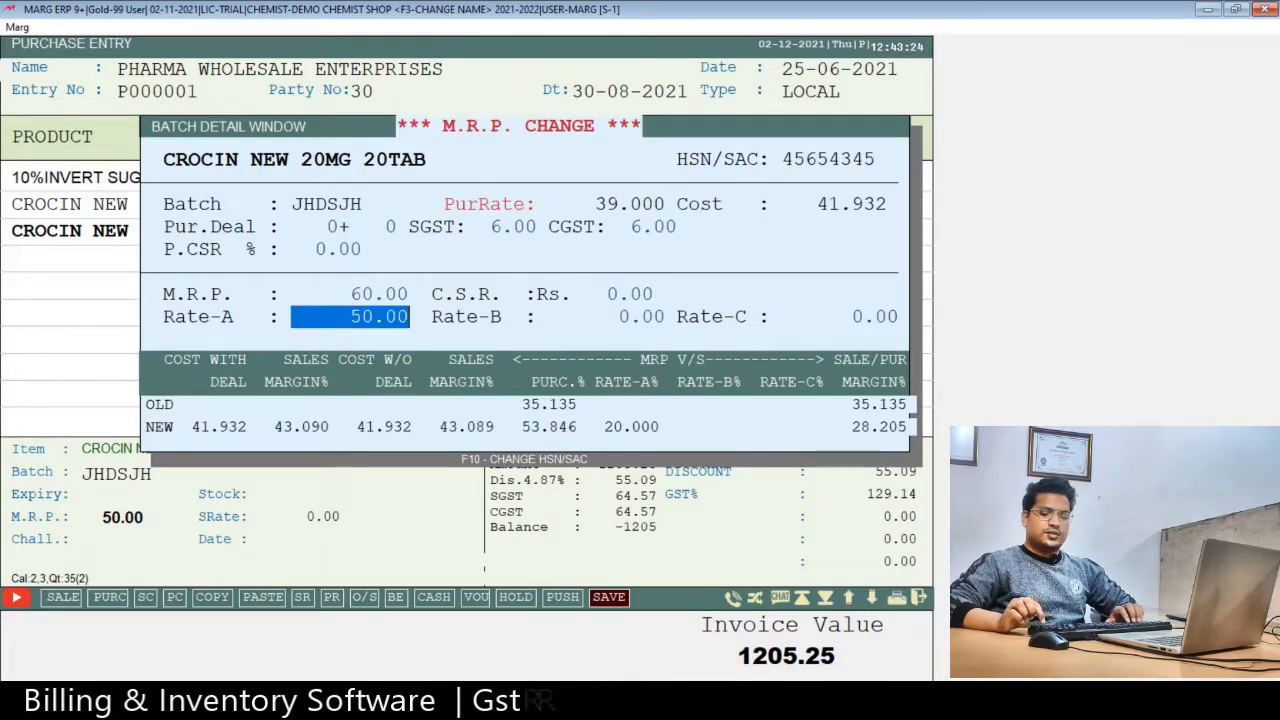
text(59)
key(Return)
key(Return)
key(Return)
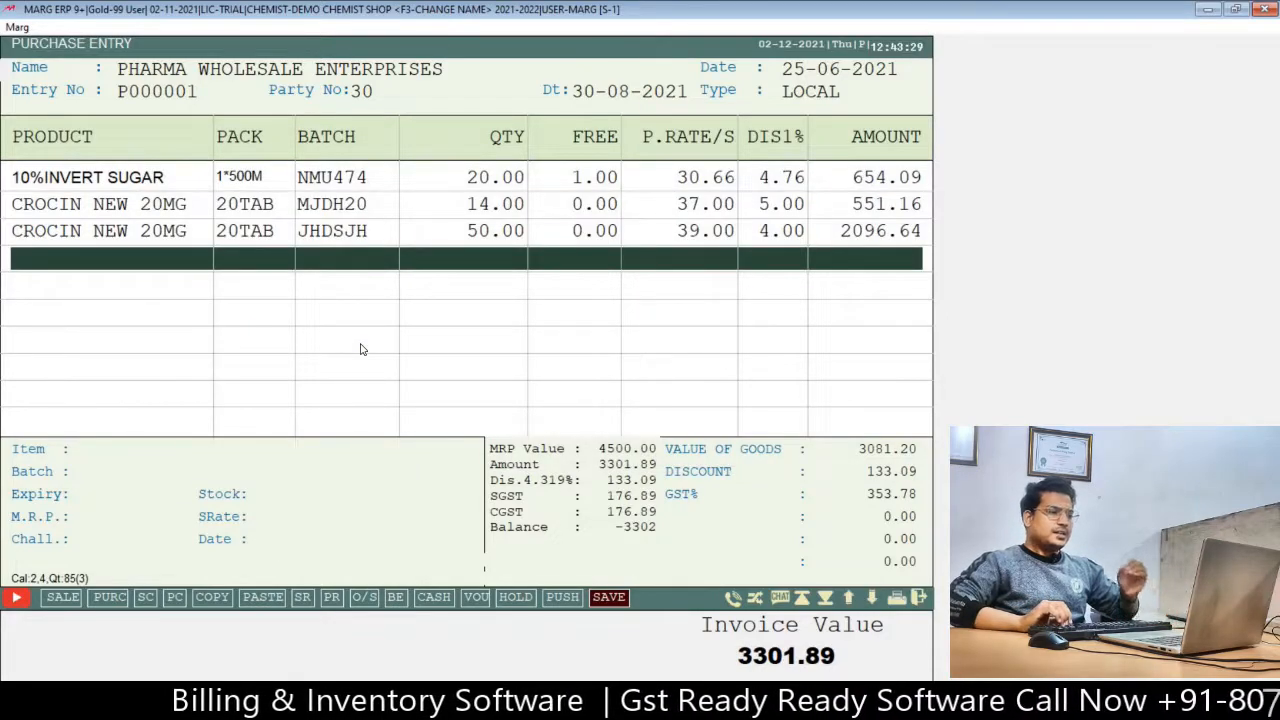
key(Up)
key(Down)
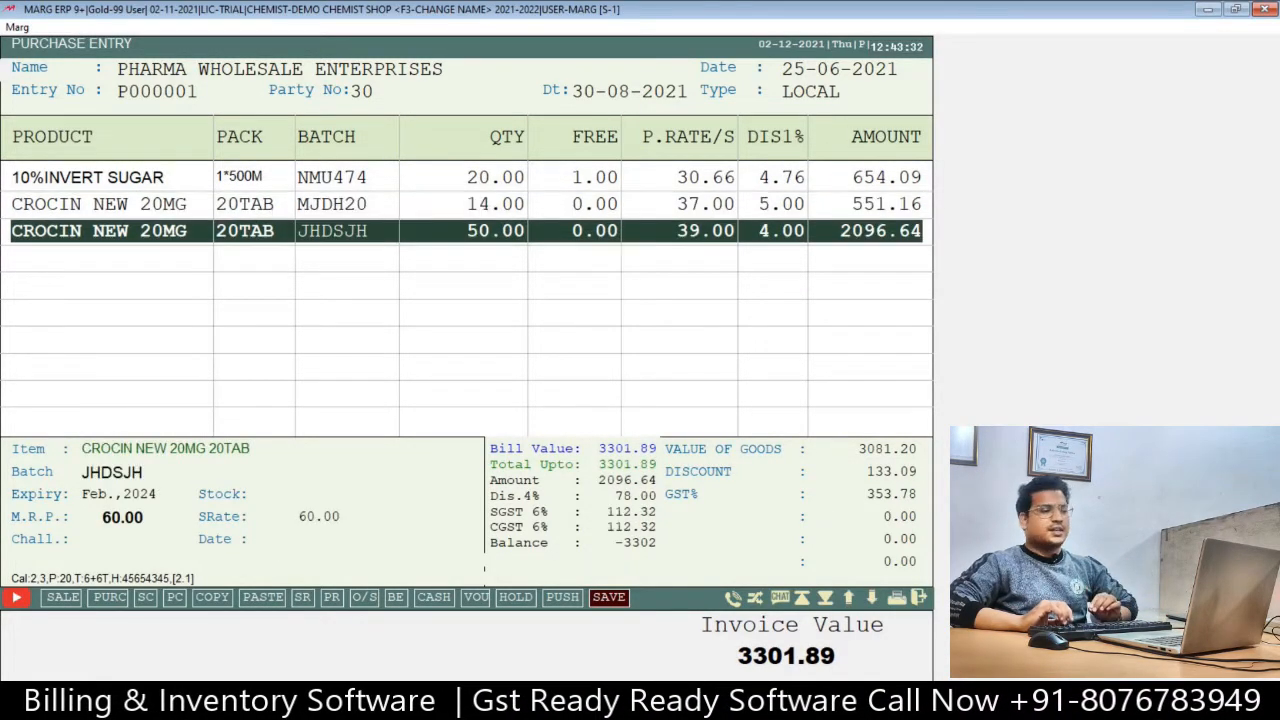
key(Down)
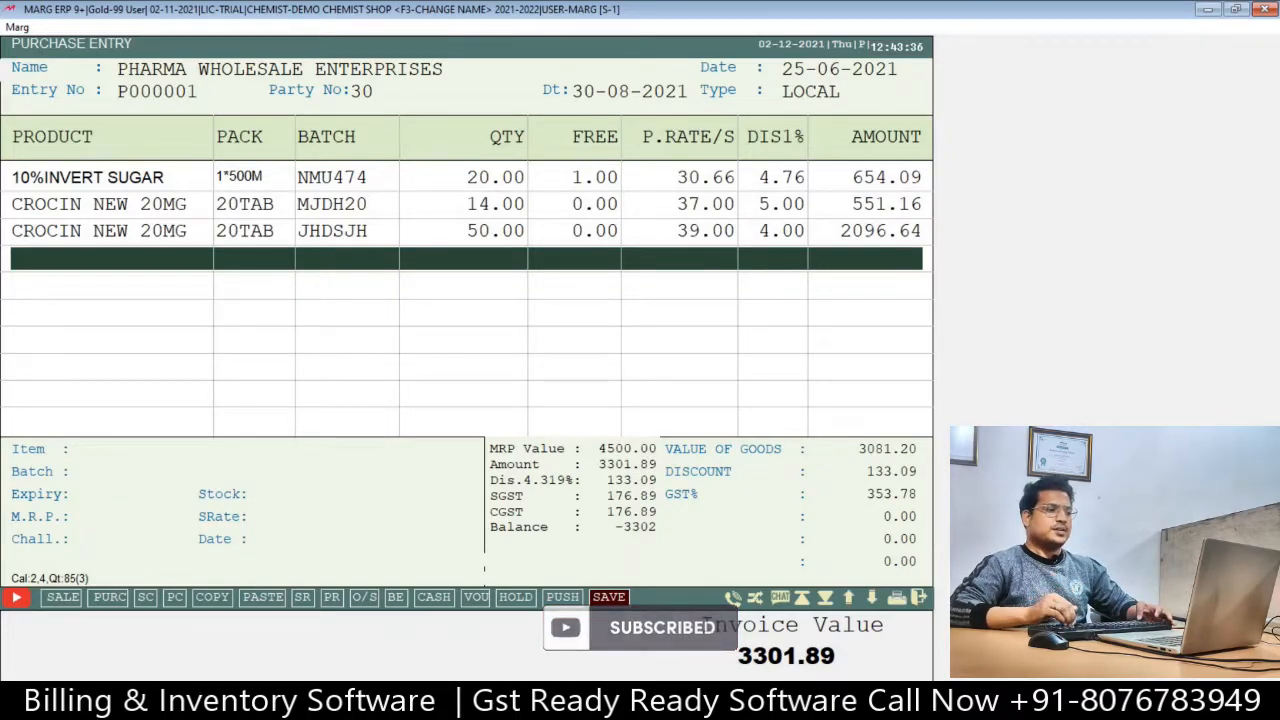
Add CROCIN QUICK TAB to the invoice with batch SDKJH20 and expiry February 2023.
key(Return)
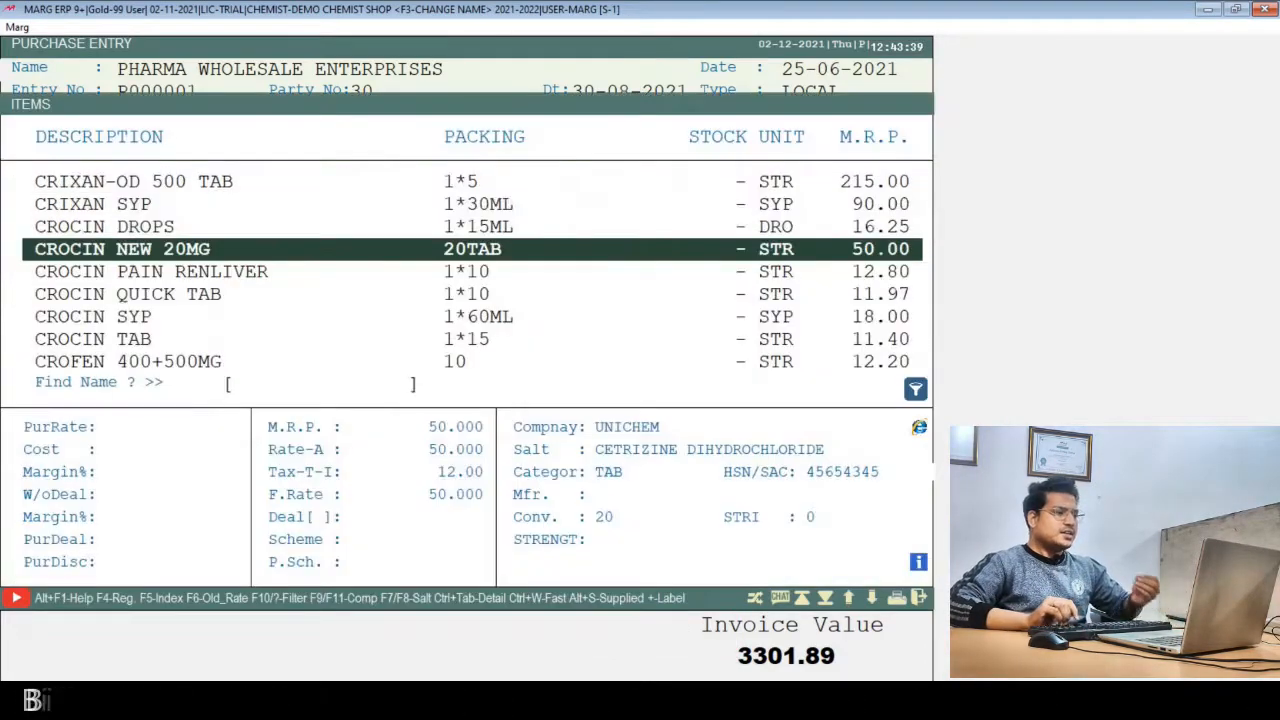
key(Down)
key(Down)
key(Return)
text(SDKJH20)
key(Return)
text(2023)
key(Return)
Set the CROCIN QUICK TAB quantity to 10, keeping purchase rate 10.60 and discount 2.65%.
text(0)
key(Return)
key(Return)
key(Return)
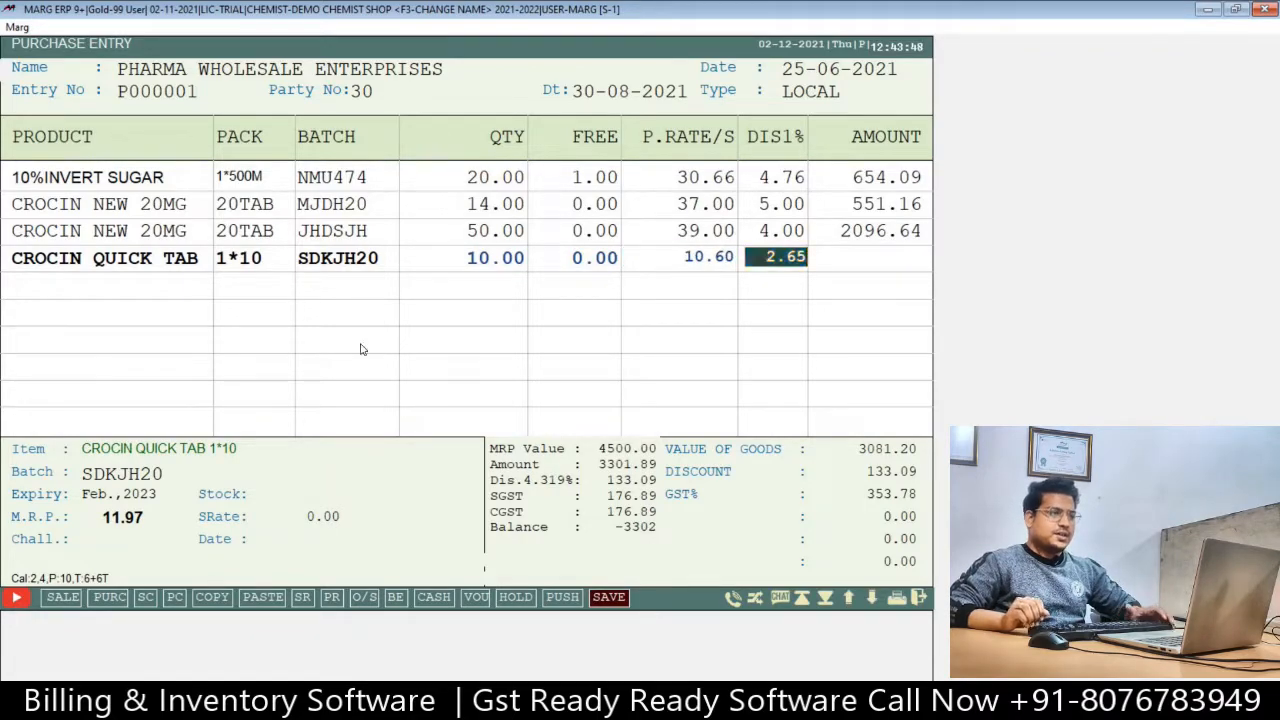
key(Return)
Accept the default deal, GST, M.R.P. and sale rates in the SDKJH20 batch details.
key(Return)
key(Return)
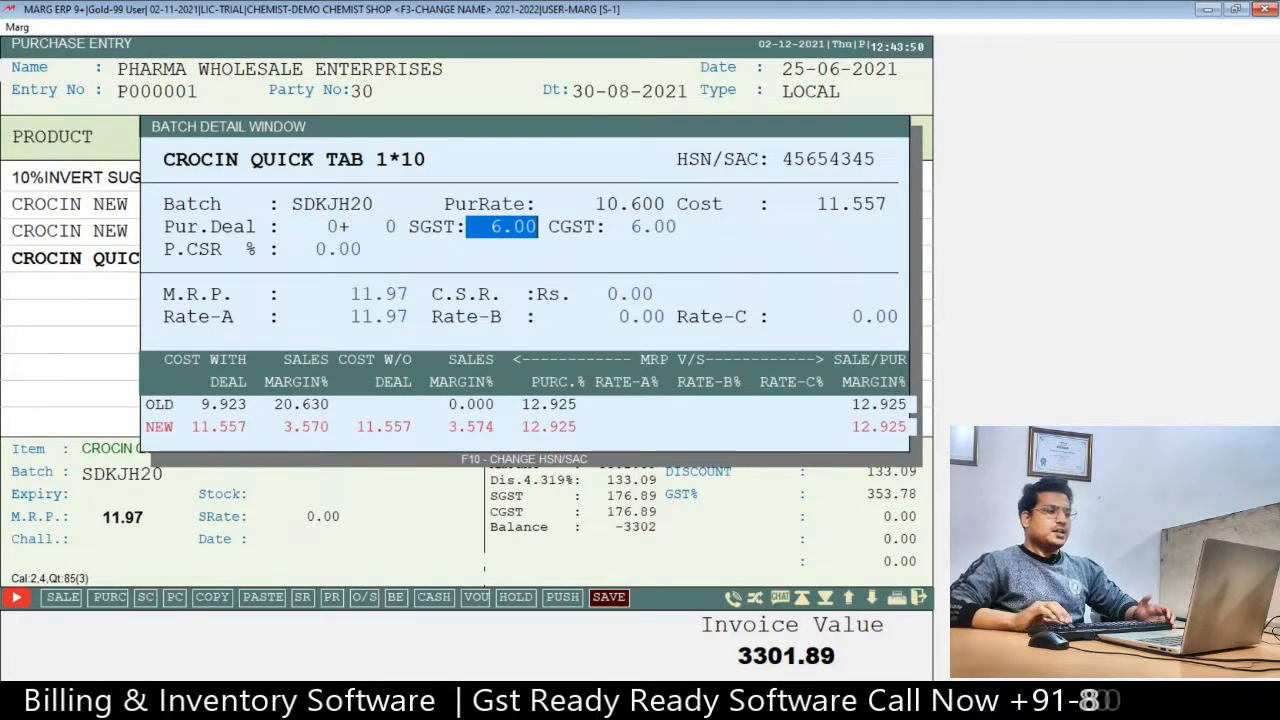
key(Up)
key(Up)
key(Return)
key(Return)
key(Return)
key(Return)
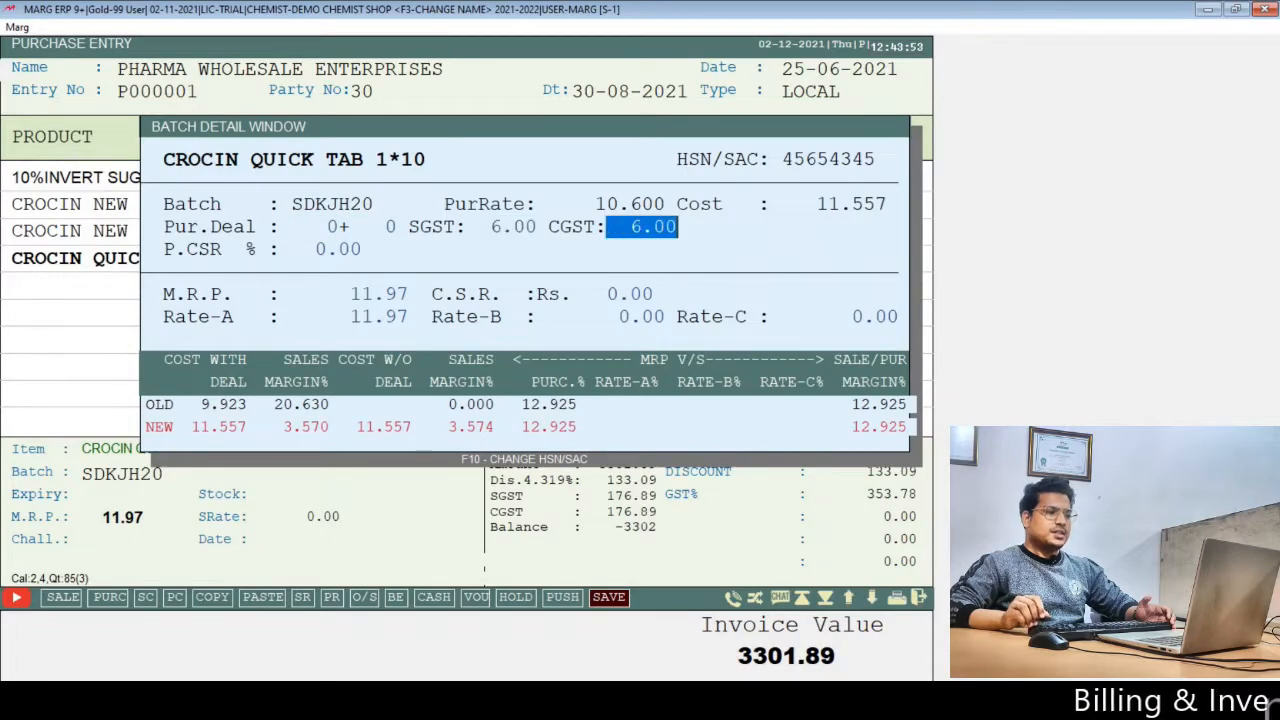
key(Return)
key(Return)
key(Return)
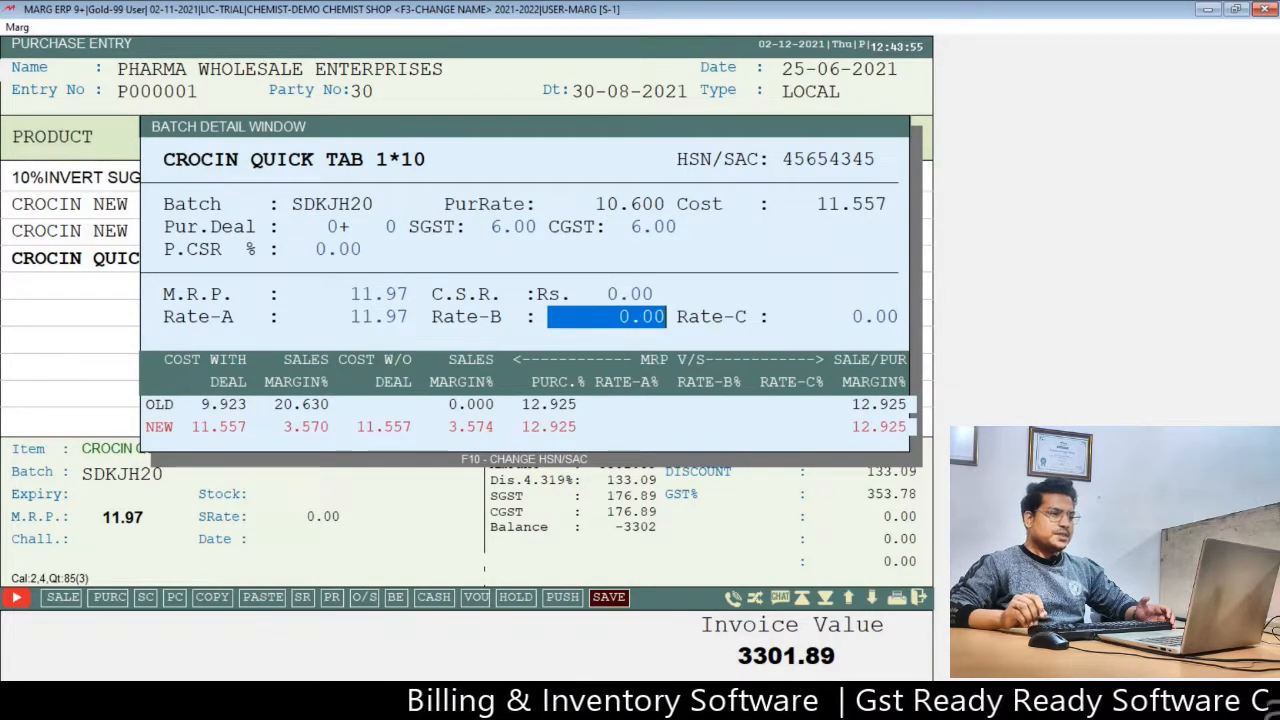
key(Return)
key(Return)
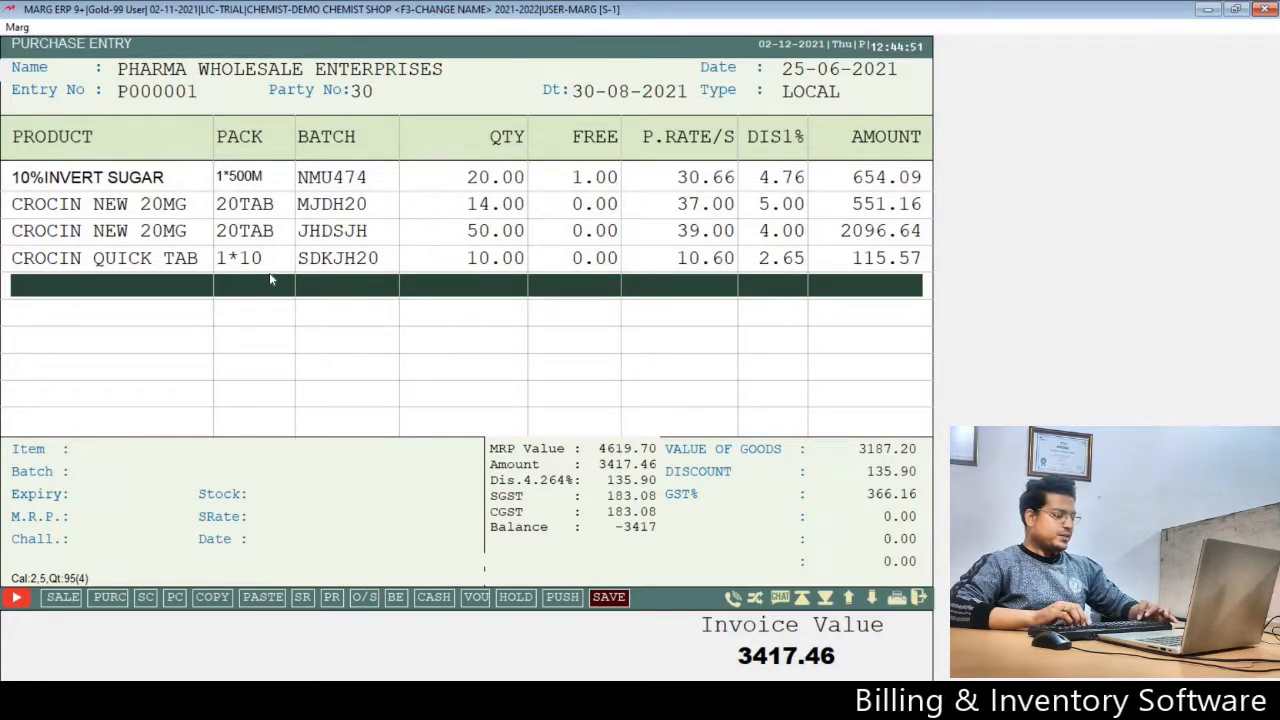
key(ctrl+w)
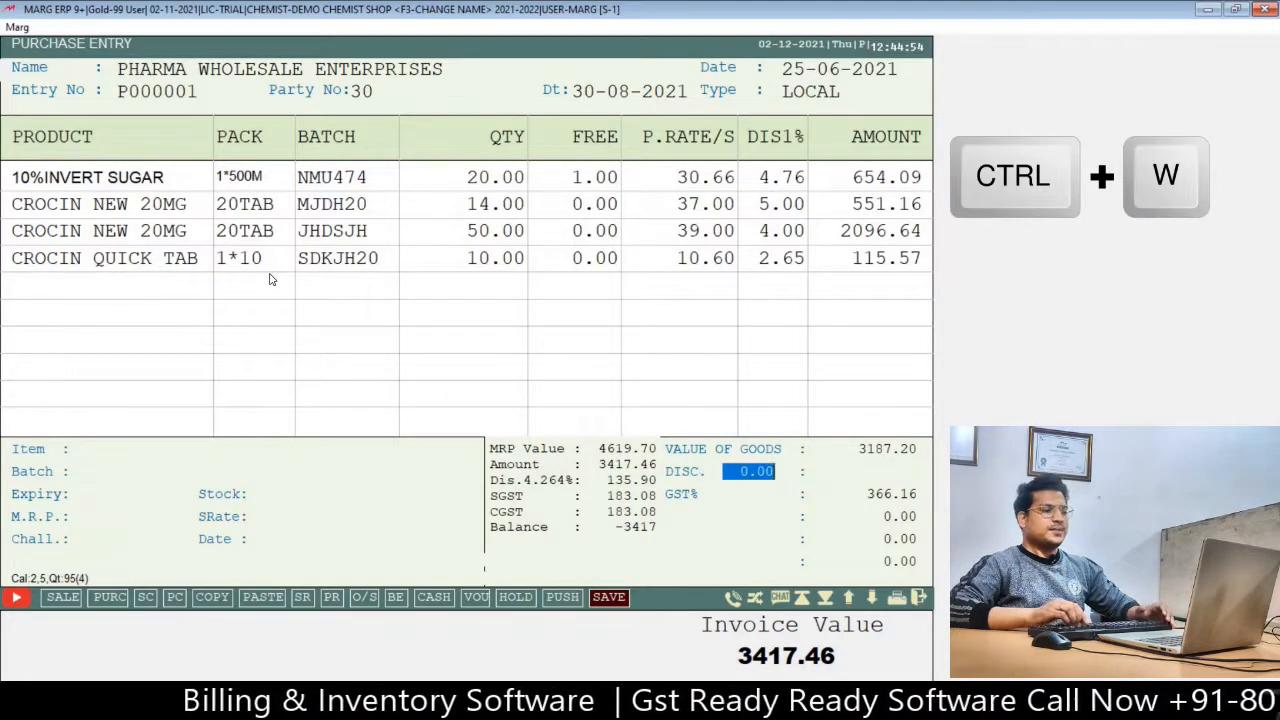
key(Return)
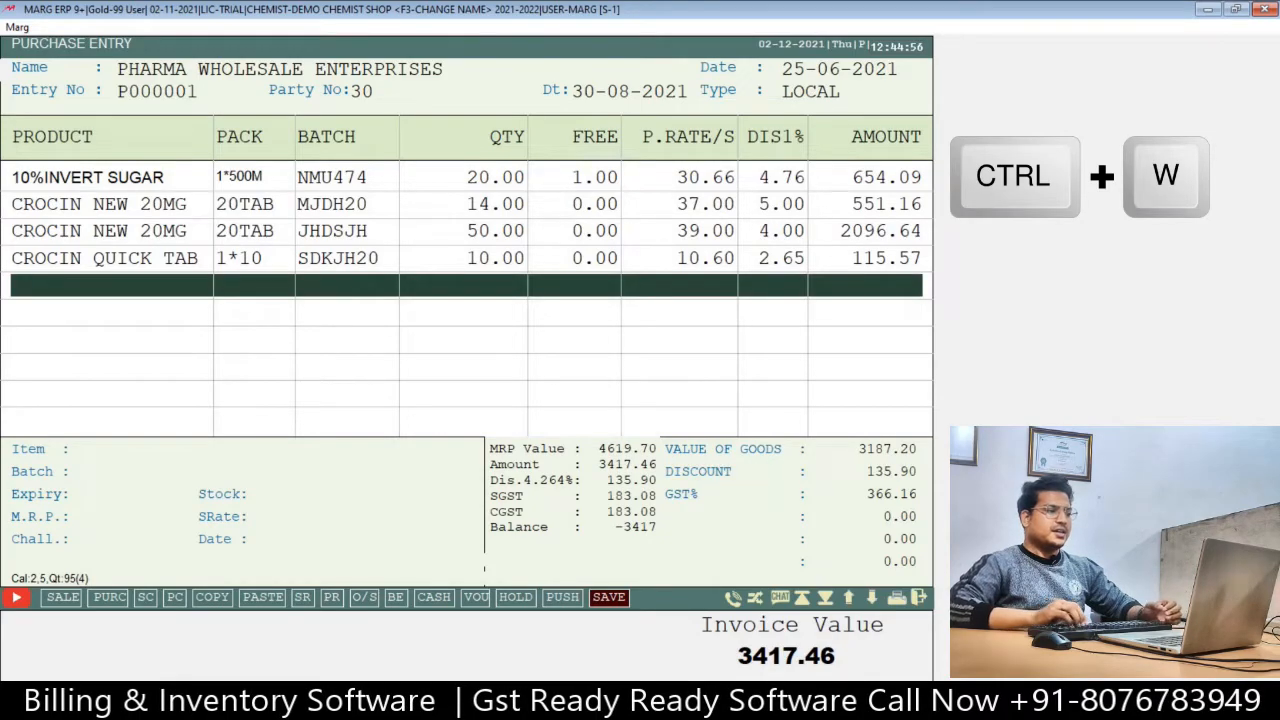
key(Return)
key(Up)
key(Up)
key(Up)
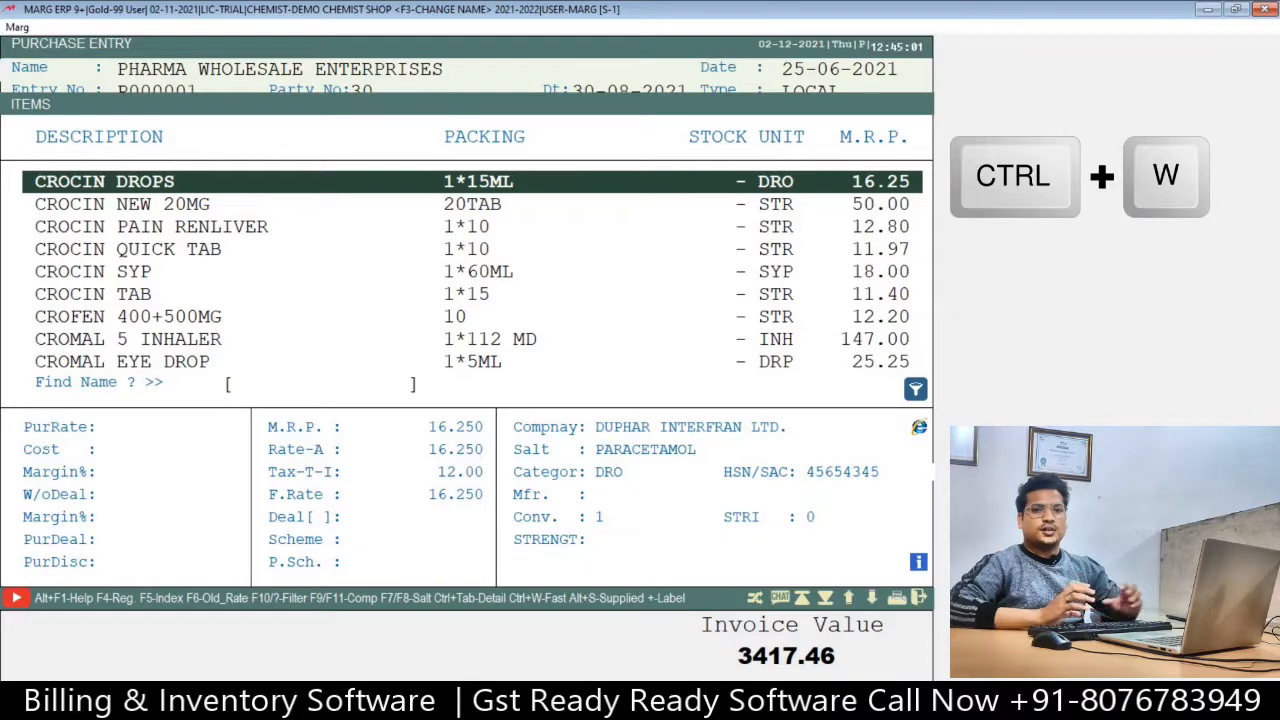
key(Escape)
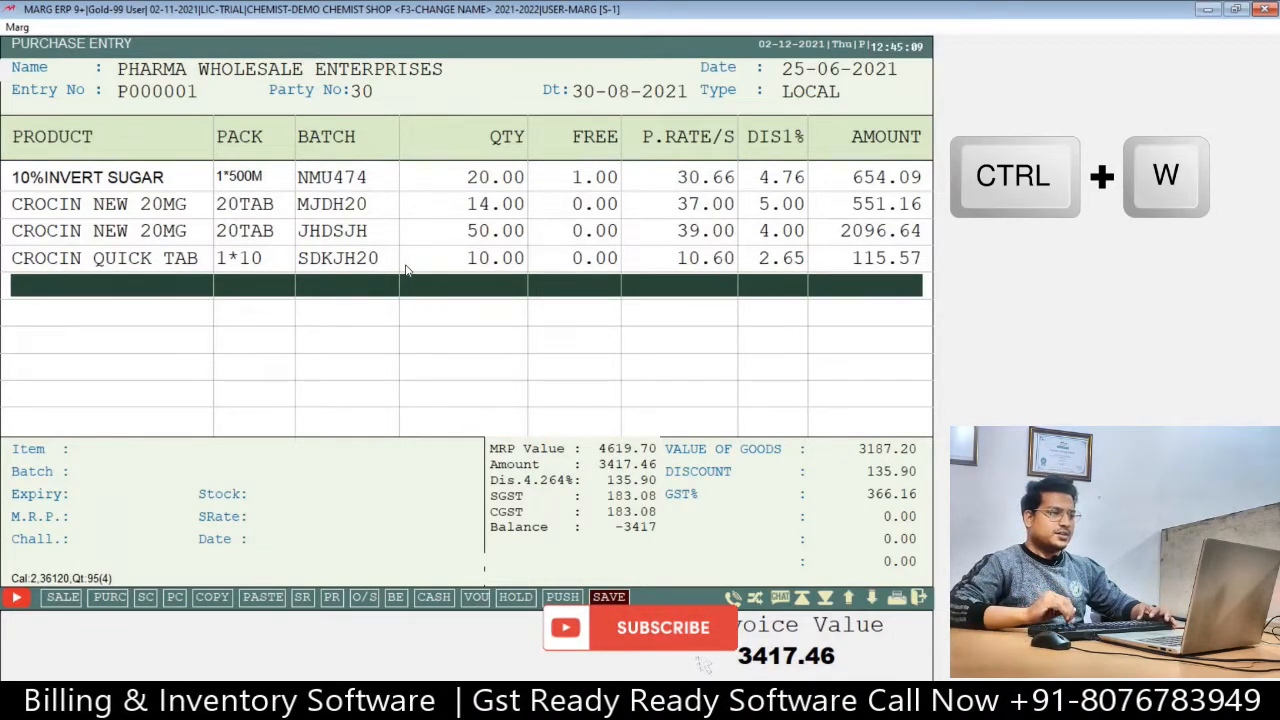
Finish the item entry and review the quantity, discount and scheme of each purchased product.
key(ctrl+w)
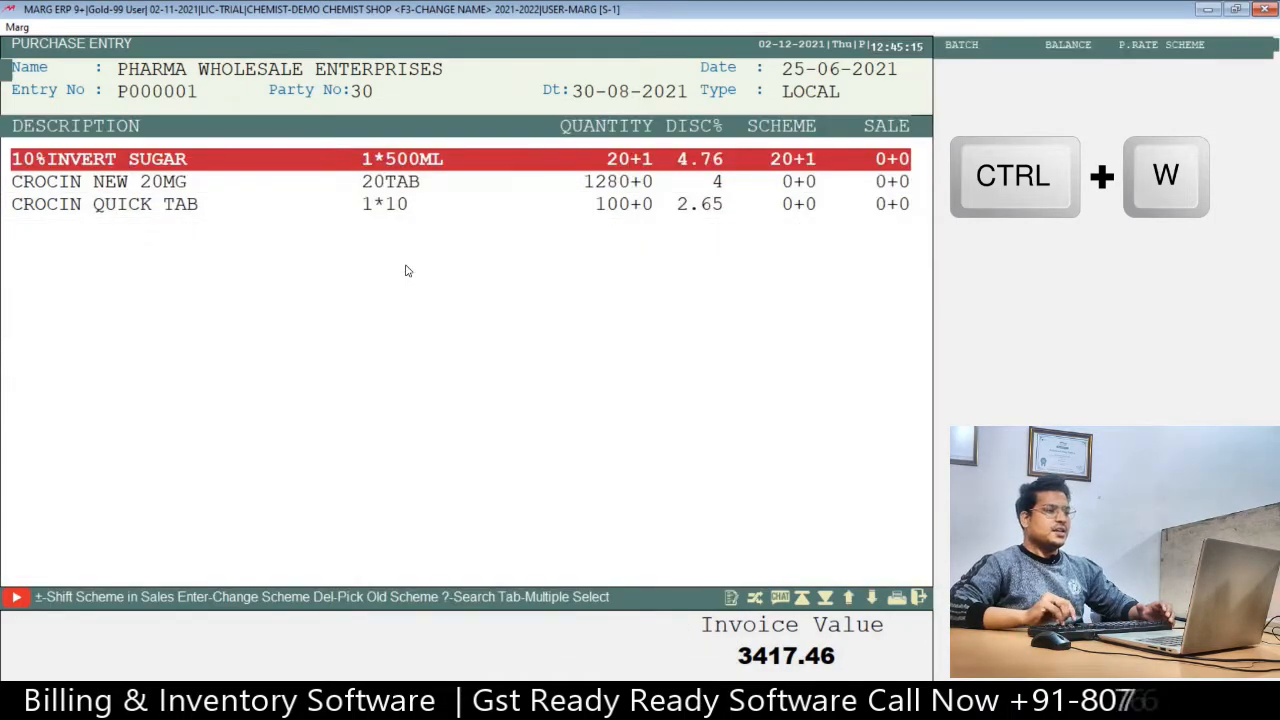
key(Down)
key(Down)
key(Up)
key(Up)
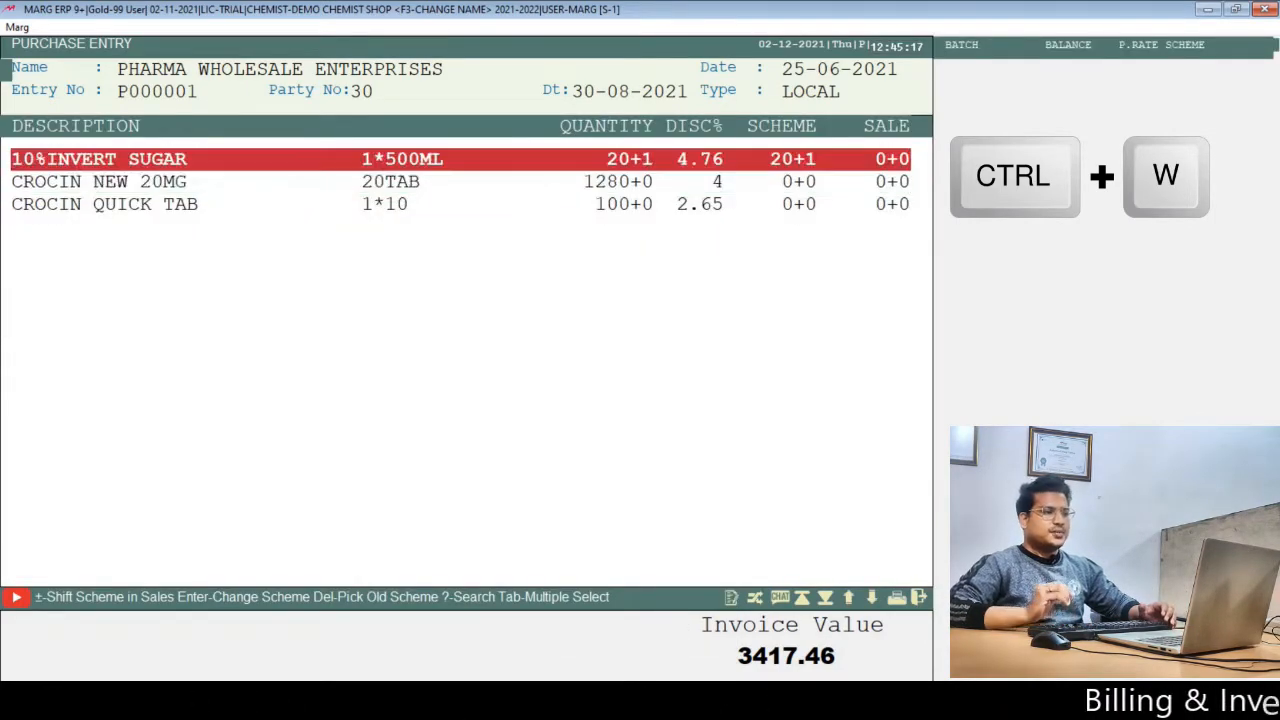
key(Down)
key(Down)
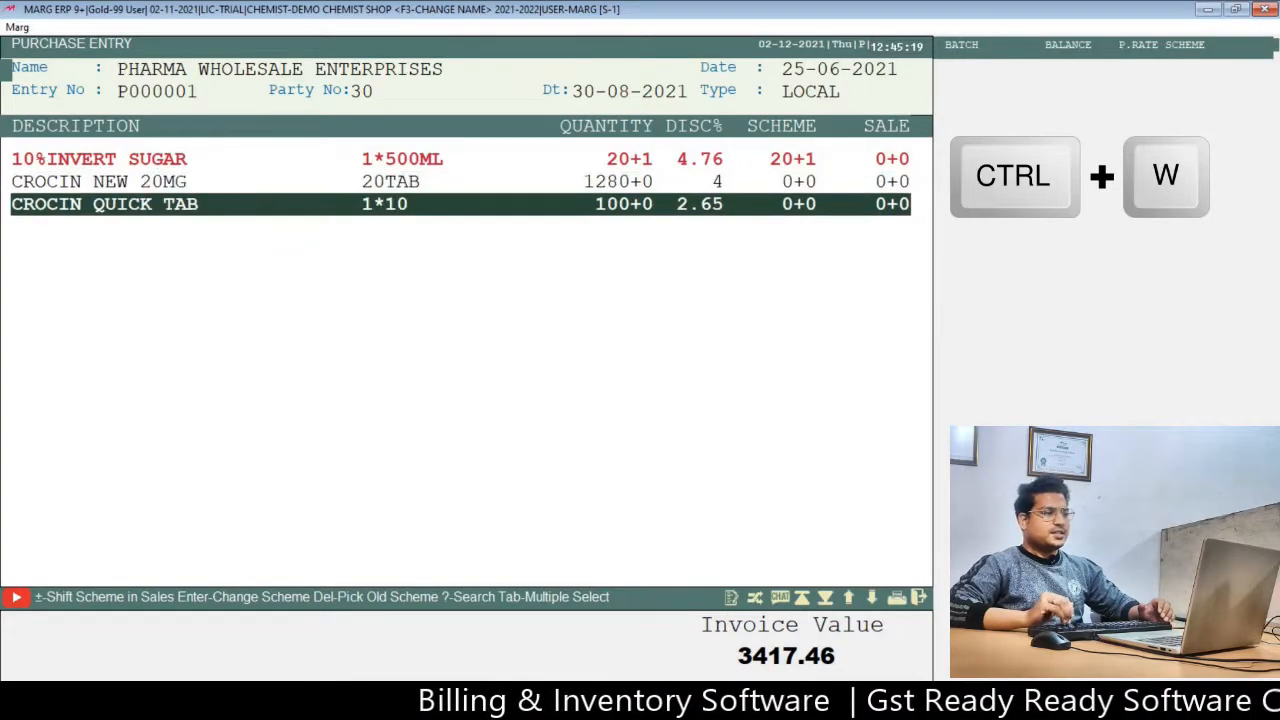
key(Up)
key(Up)
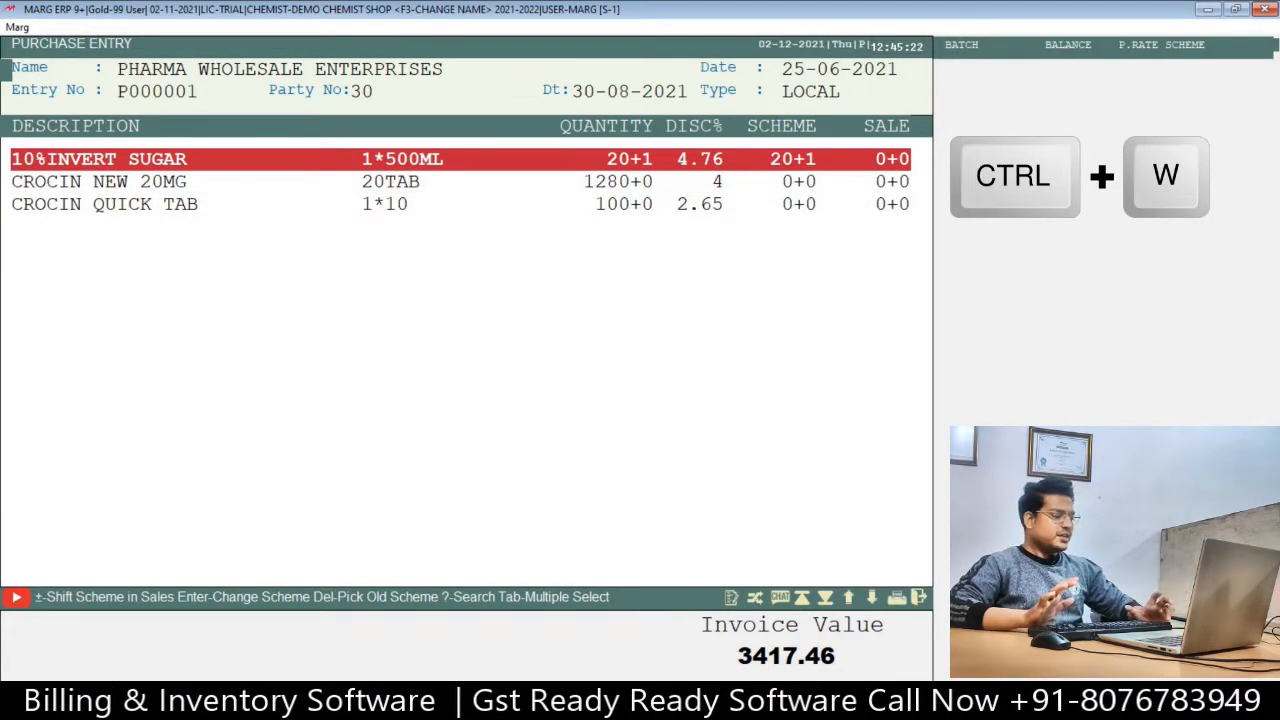
Check the purchase invoice's GST tax summary, pass the bill levies and decline saving the changes.
key(ctrl+w)
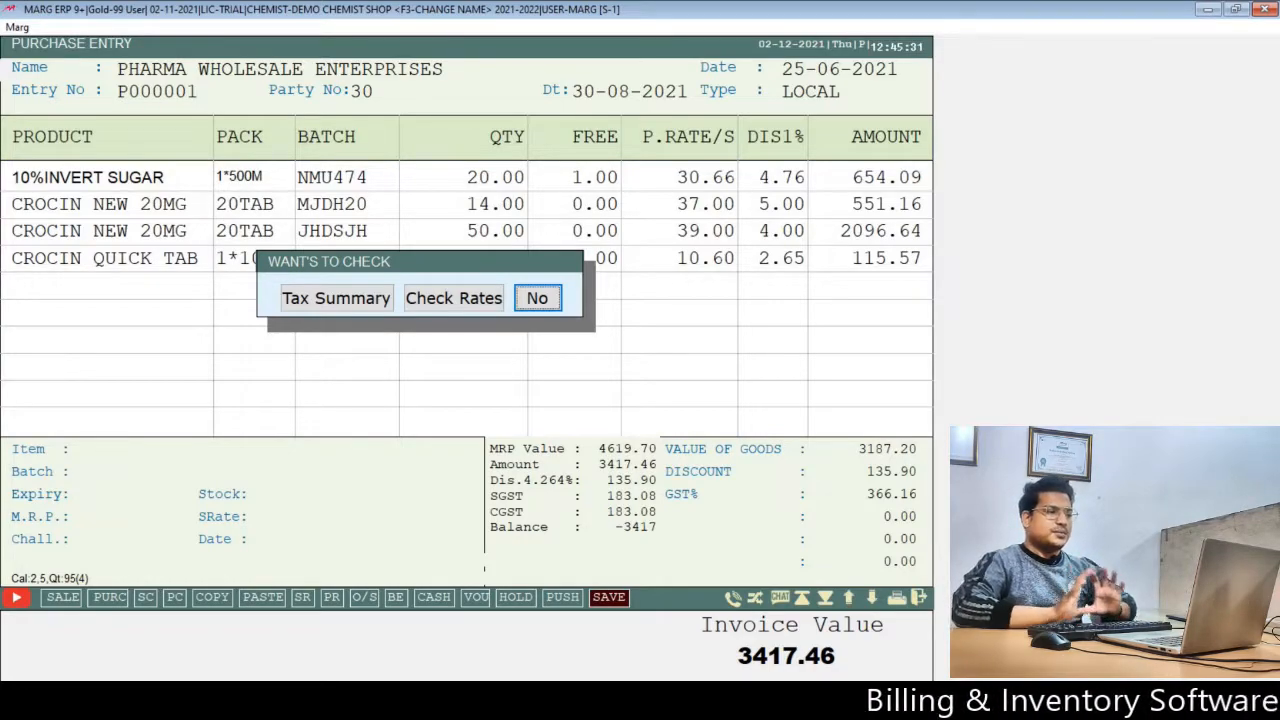
key(Left)
key(Left)
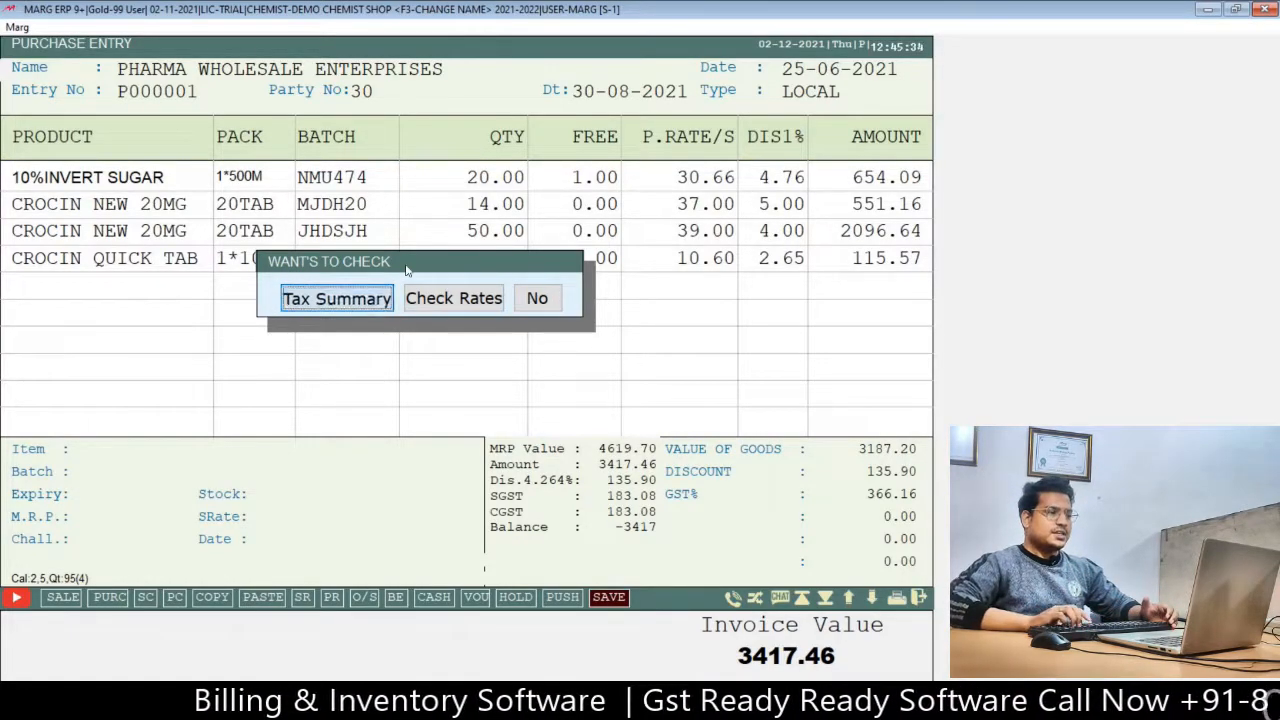
key(Return)
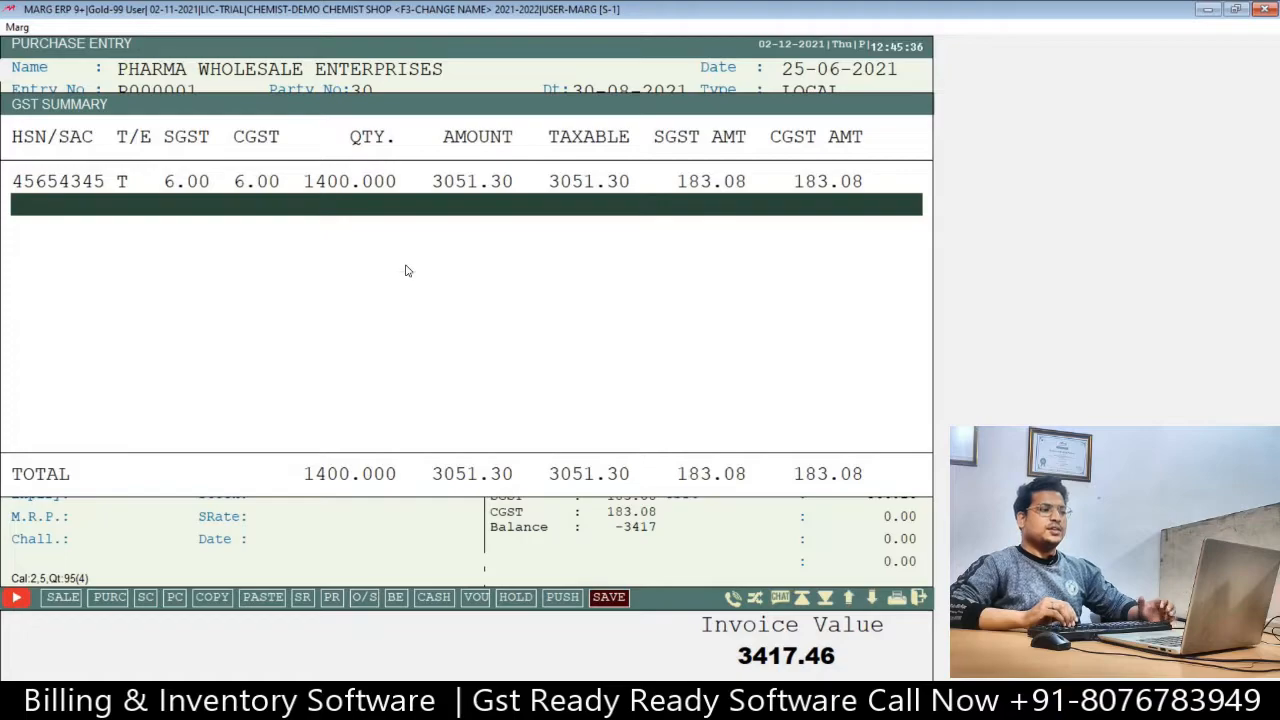
key(Escape)
key(Escape)
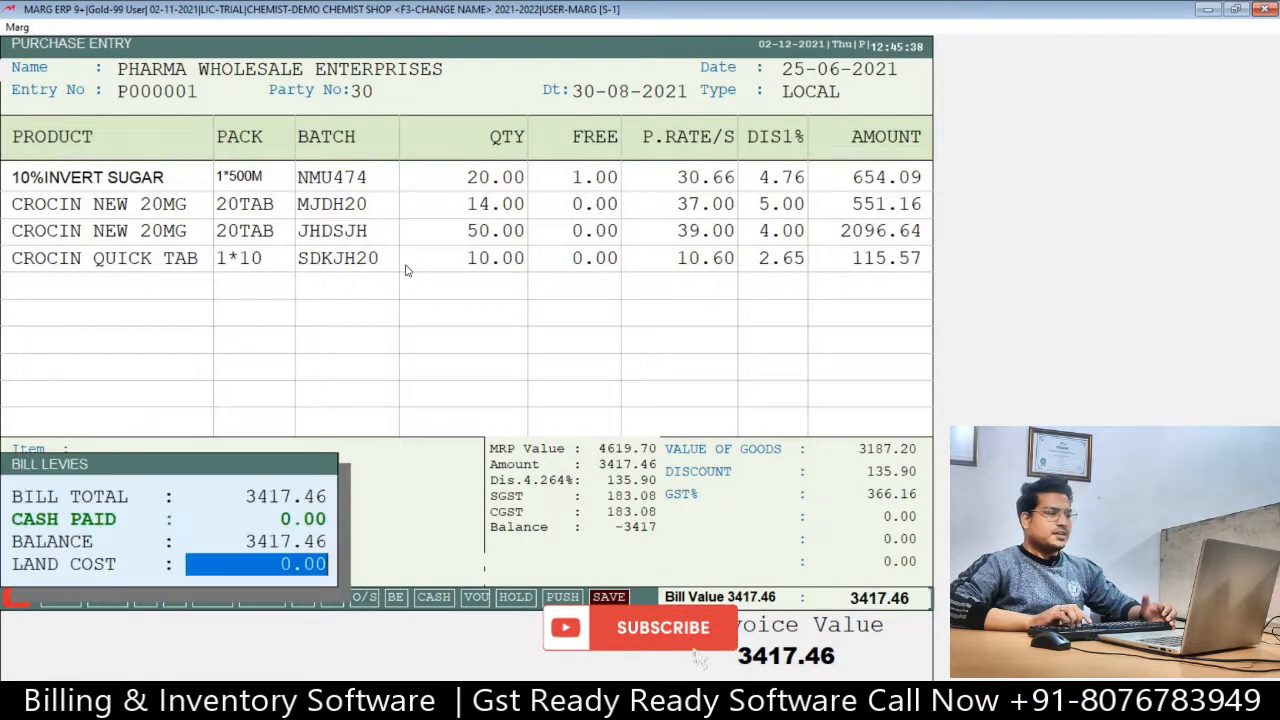
key(Return)
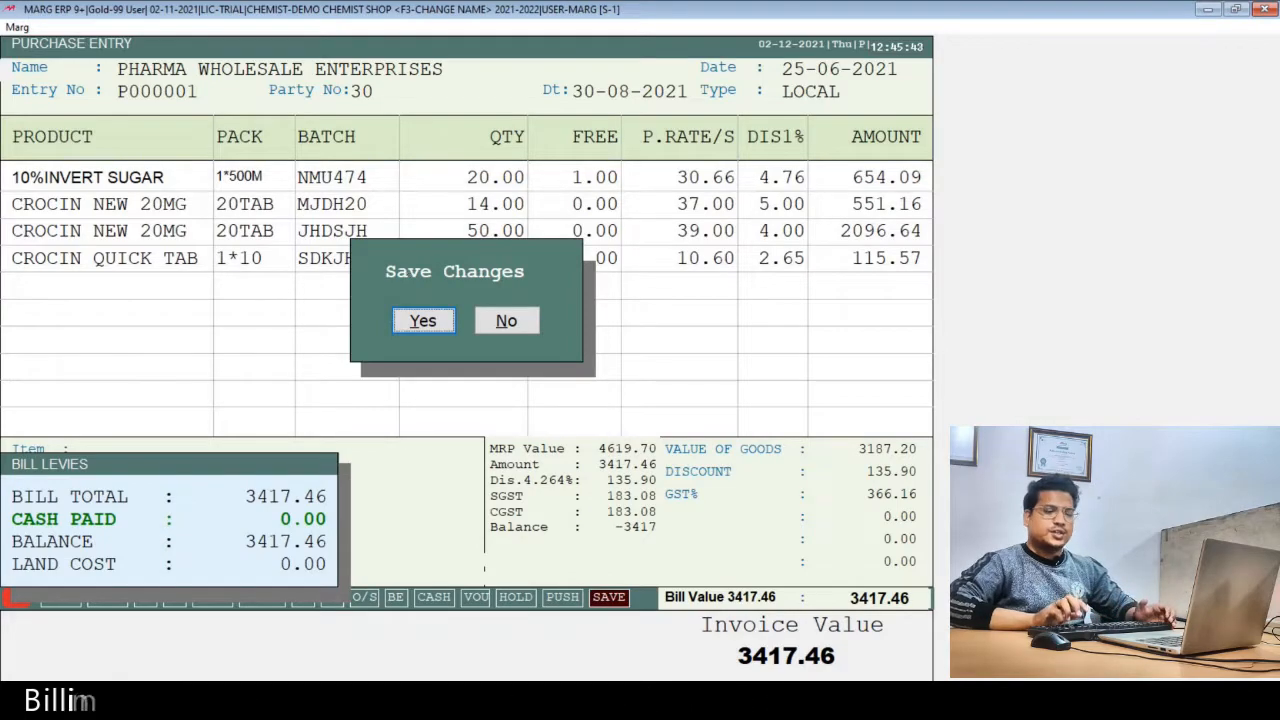
key(Right)
key(Return)
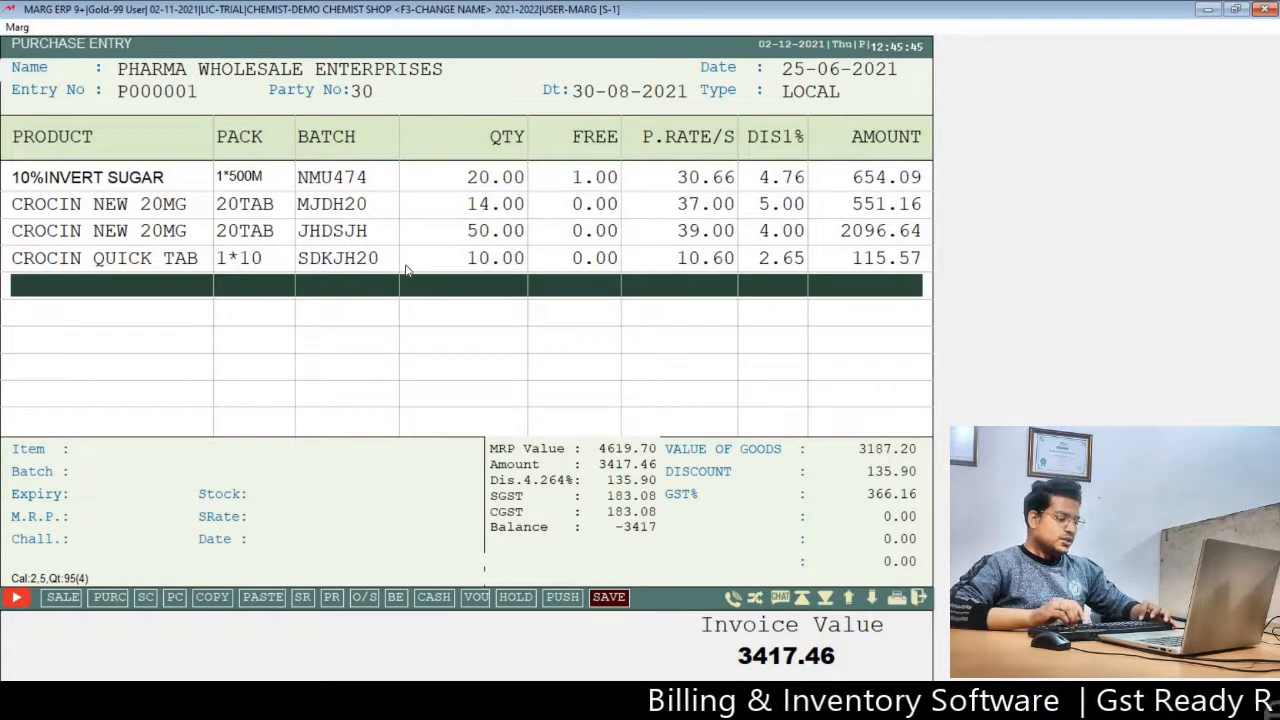
key(End)
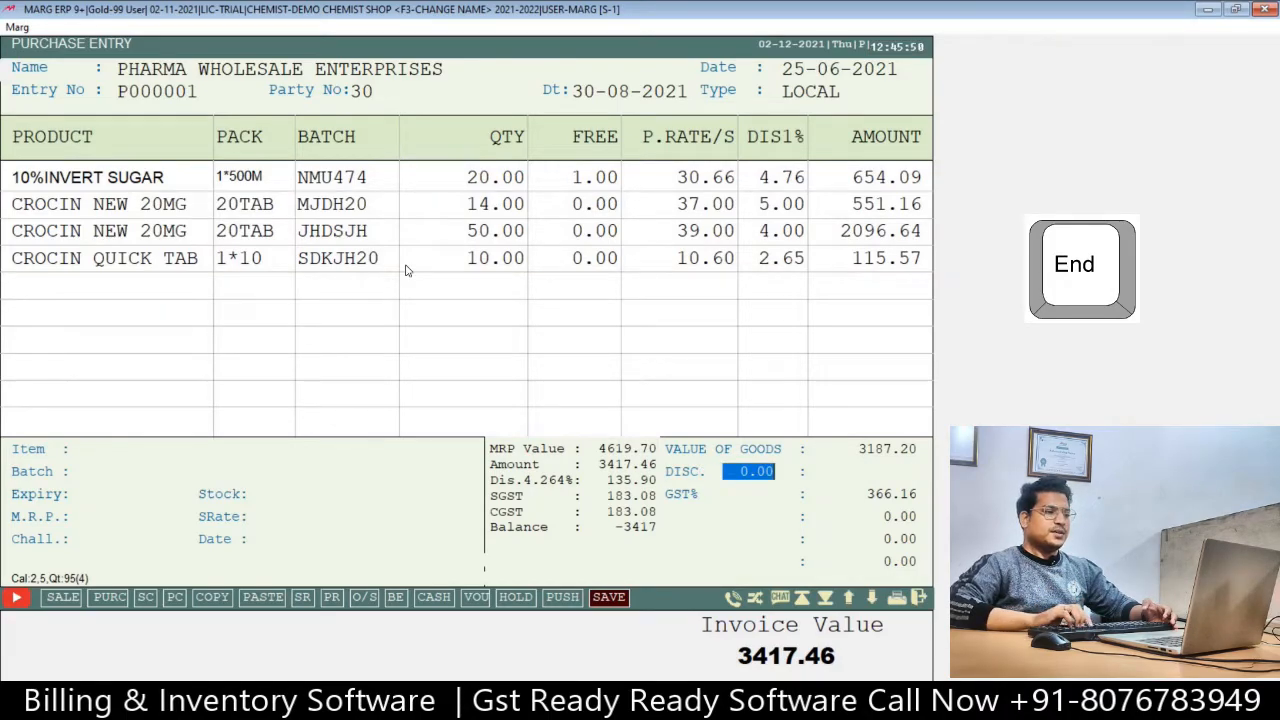
key(End)
key(End)
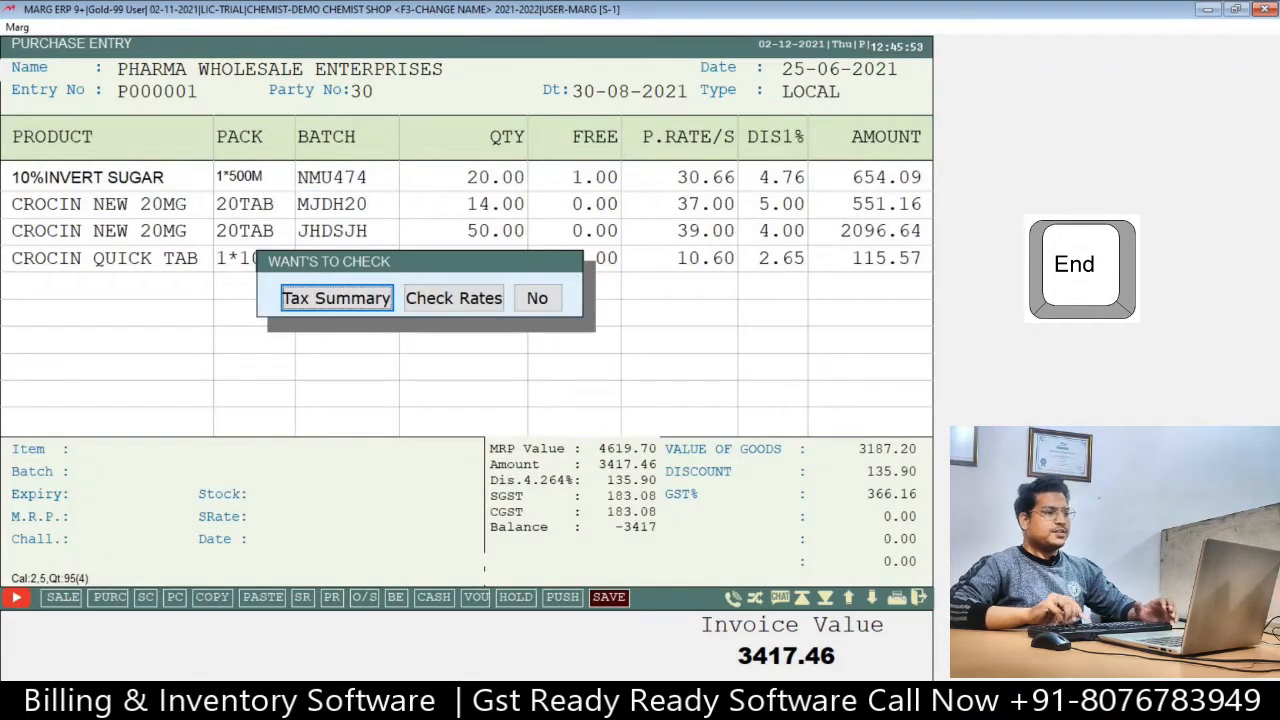
key(End)
key(End)
key(End)
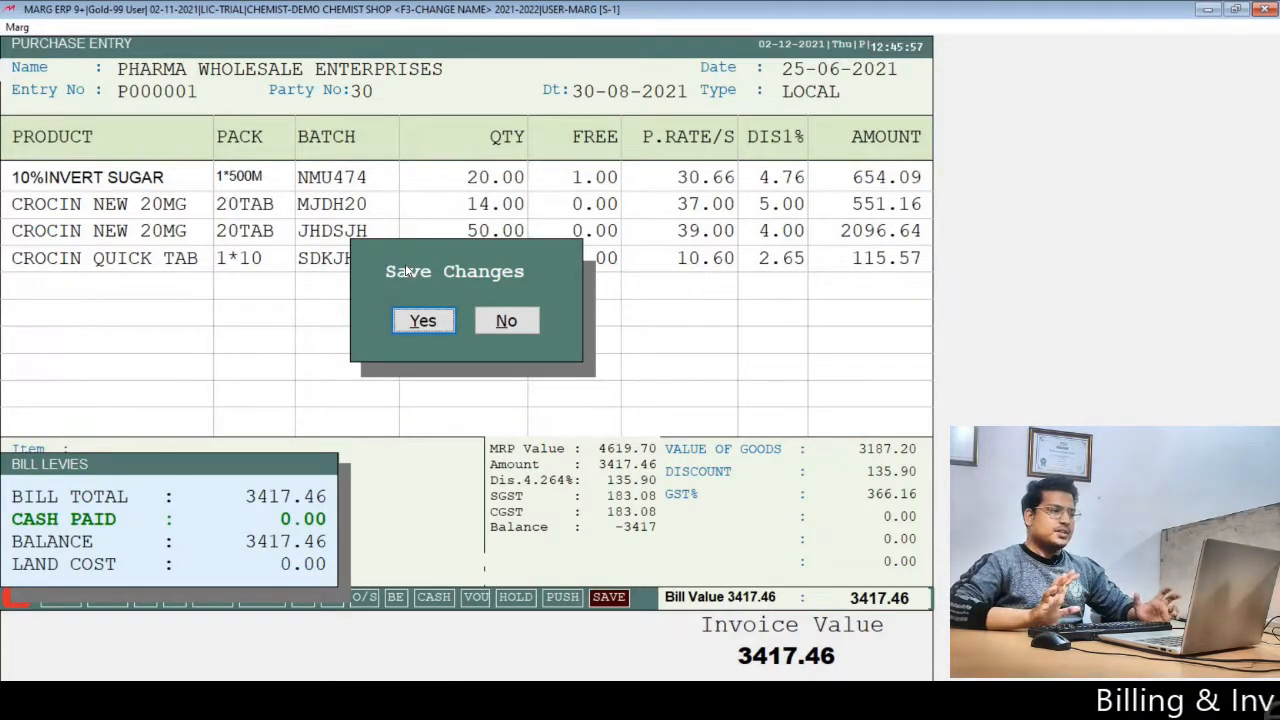
key(Return)
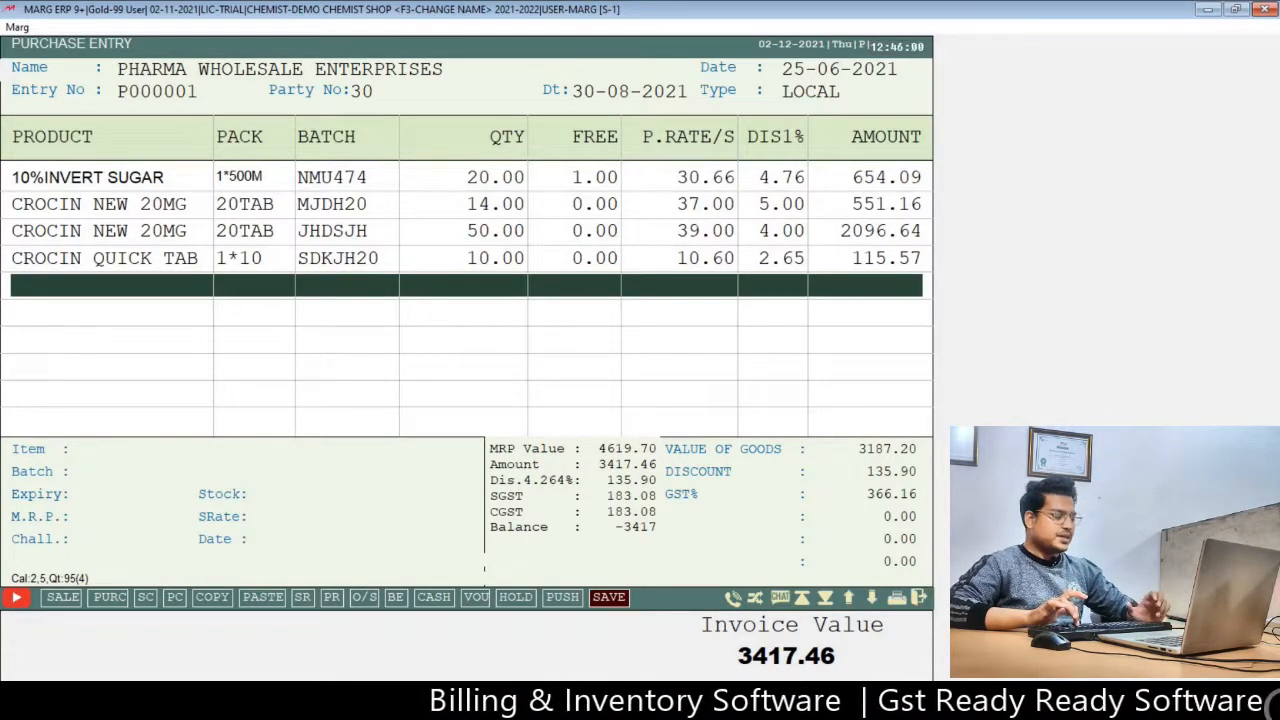
key(Tab)
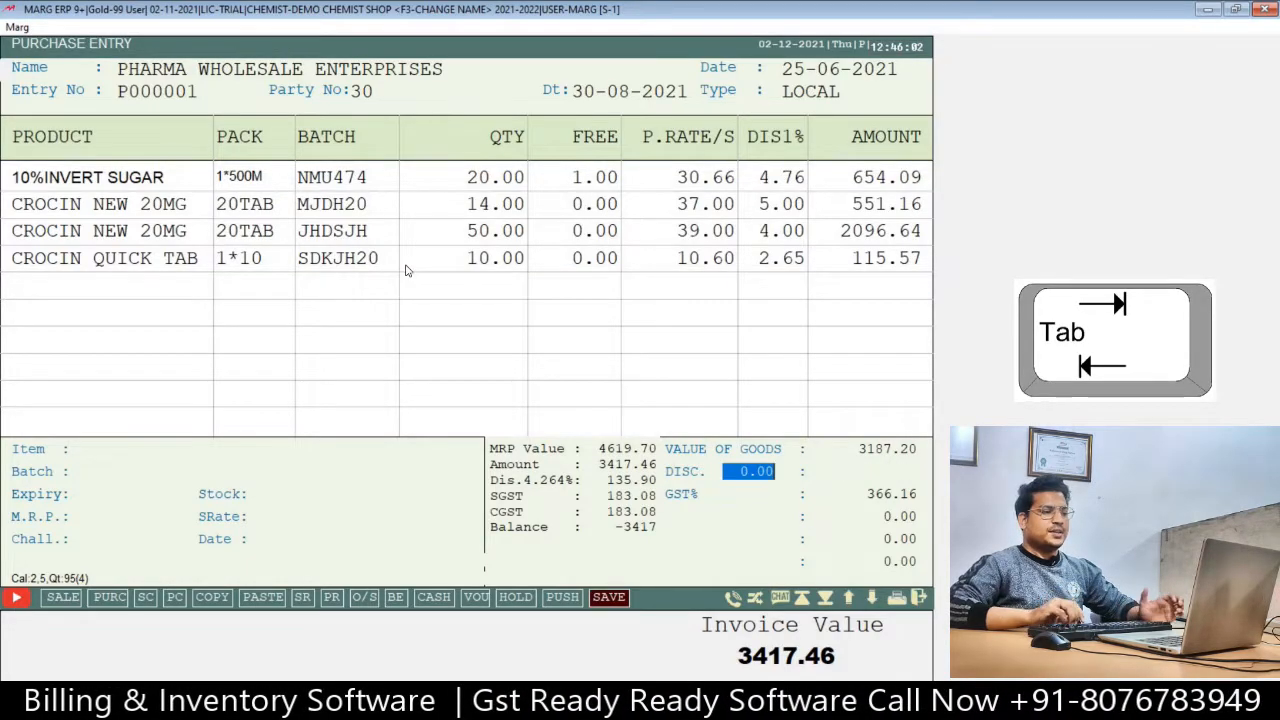
key(Tab)
key(Escape)
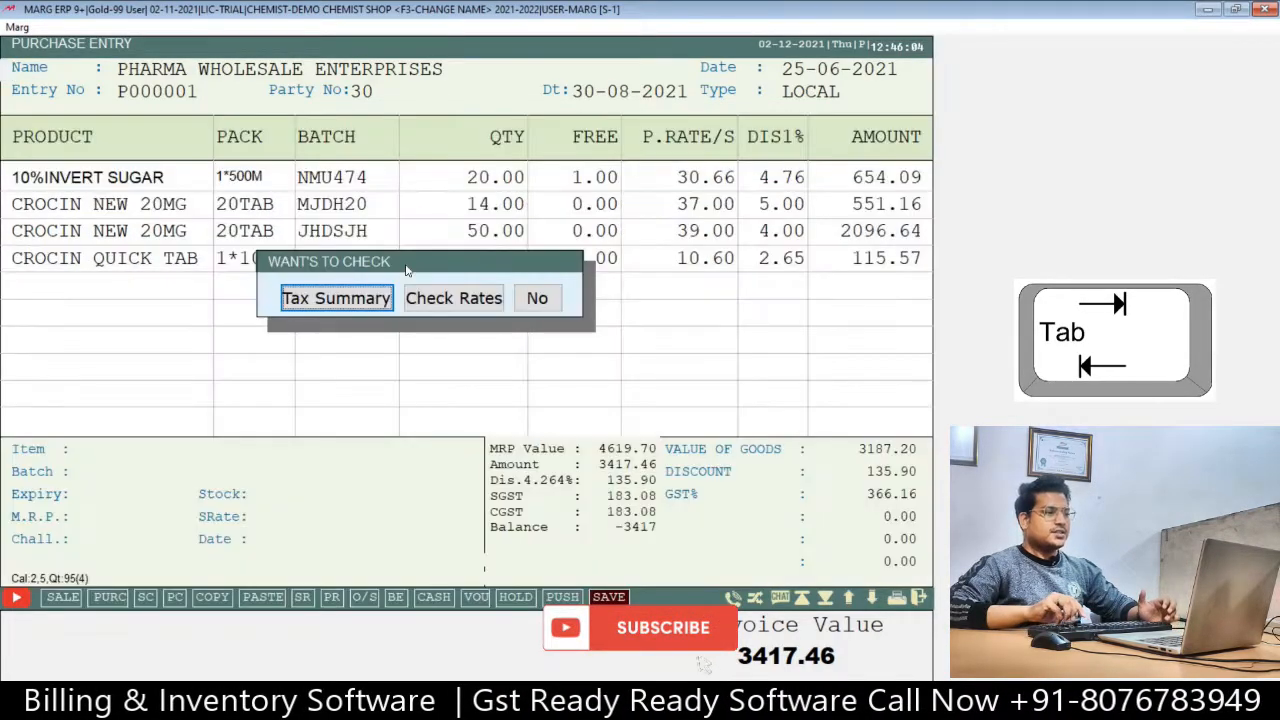
key(Right)
key(Right)
key(Return)
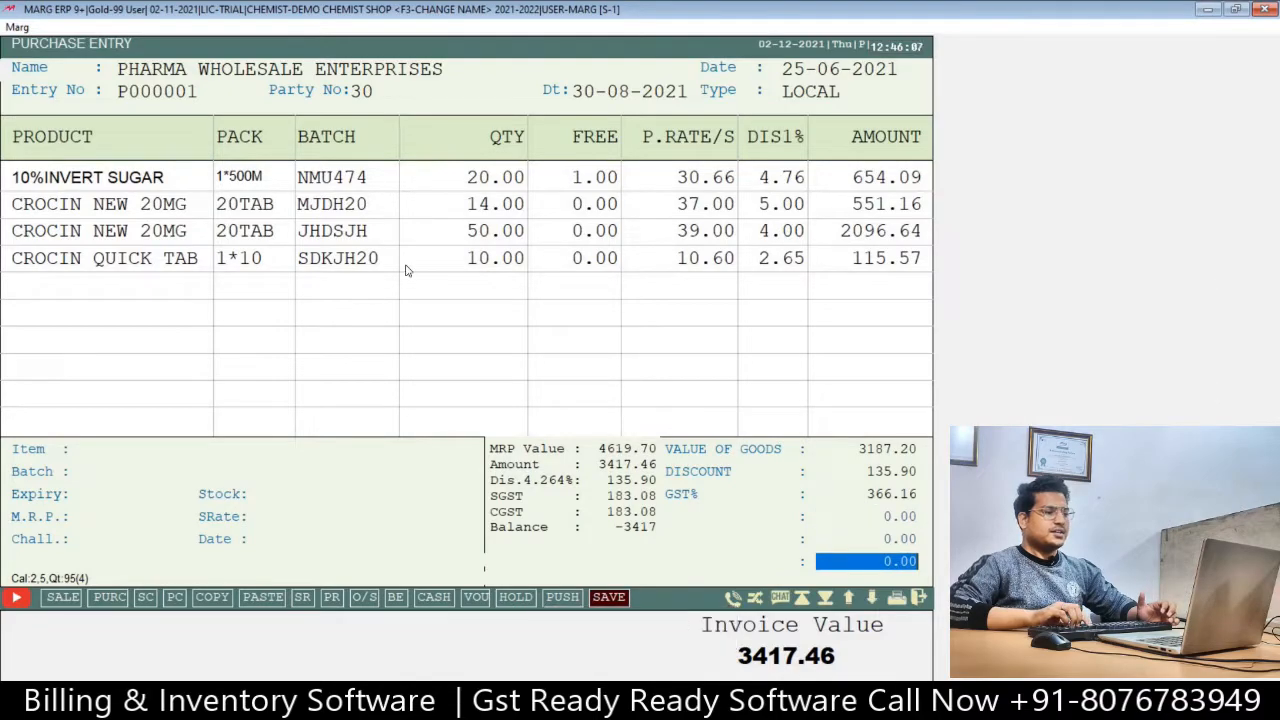
key(Return)
key(Return)
key(Return)
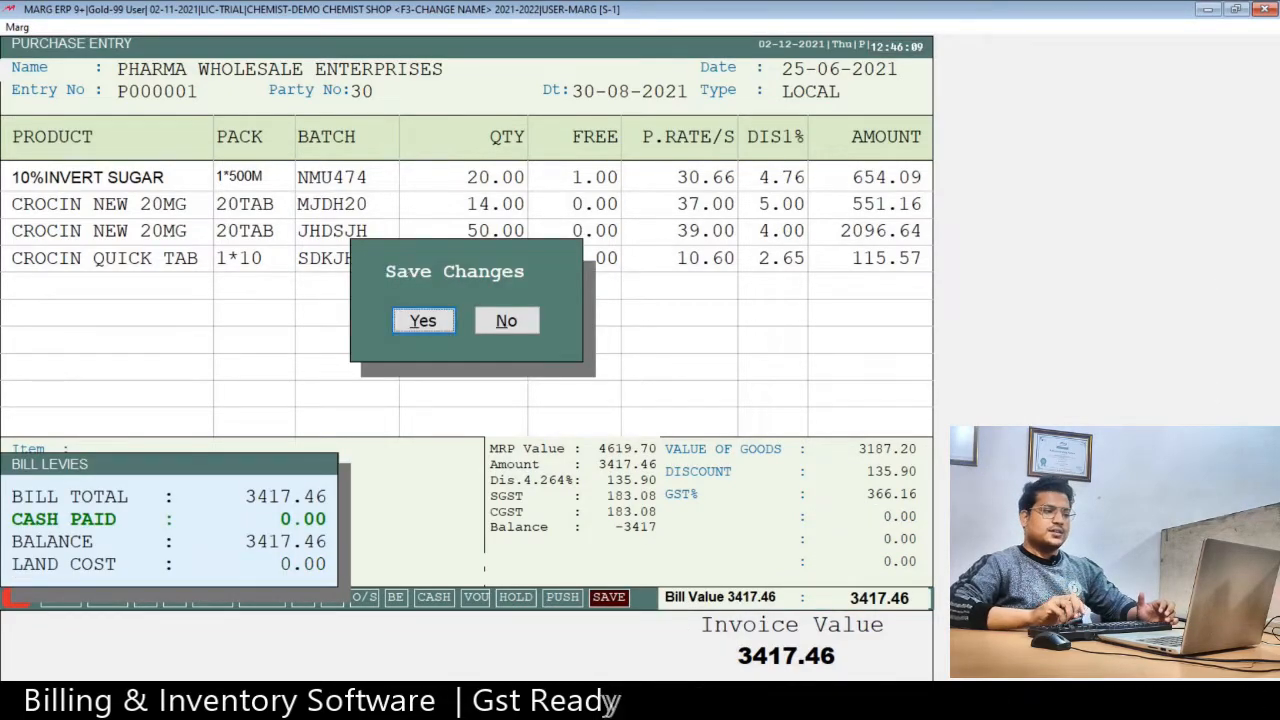
key(Right)
key(Return)
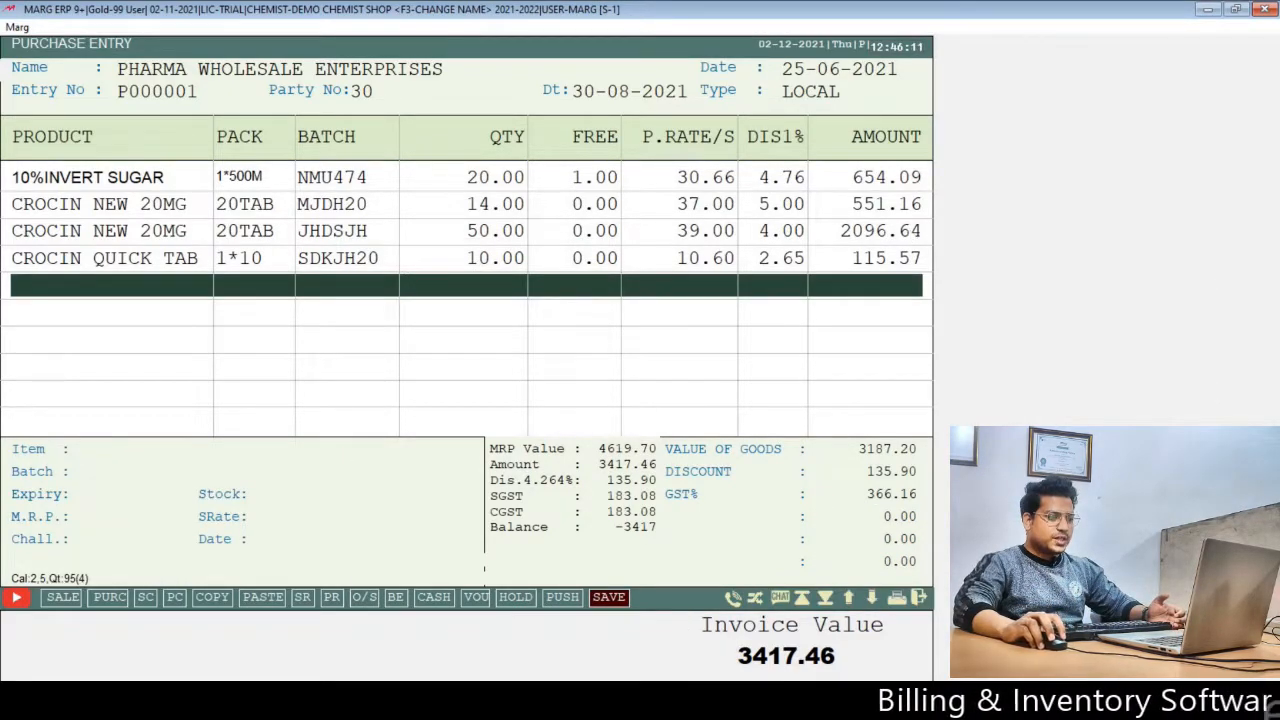
Save the purchase invoice, passing the scheme review, skipping the tax and rate checks and keeping land cost 0.00.
click(609, 598)
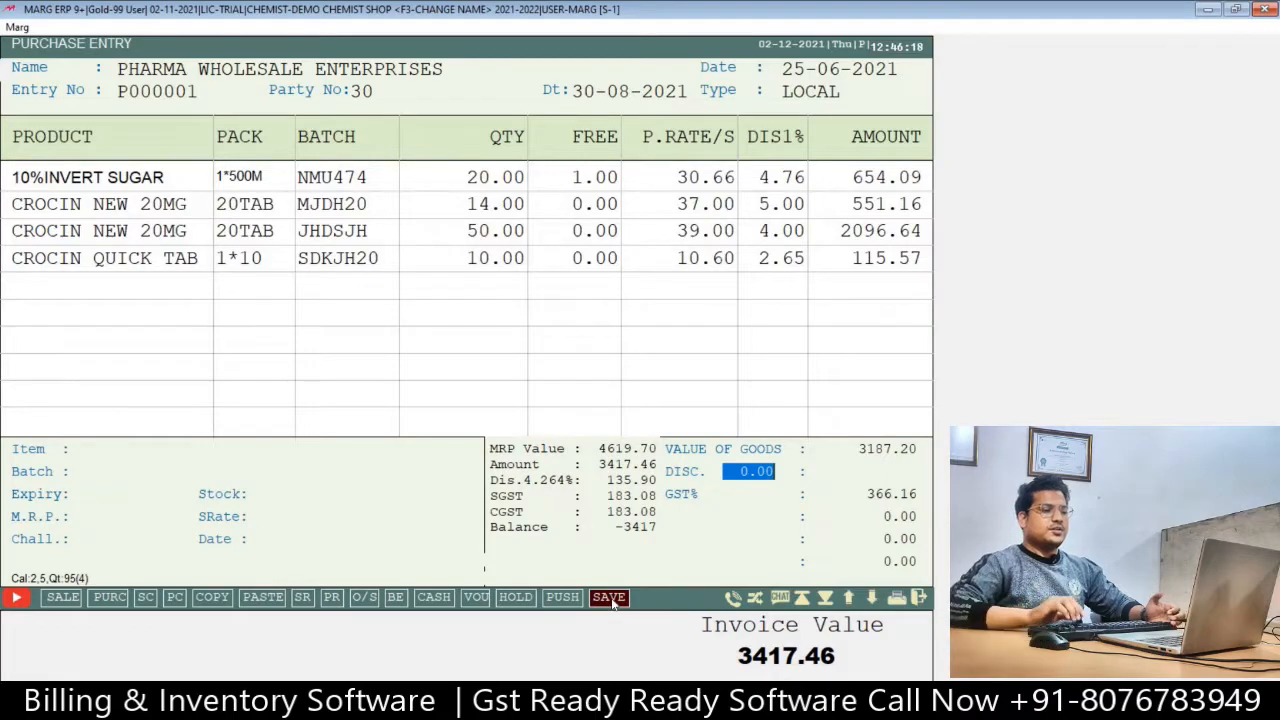
click(612, 602)
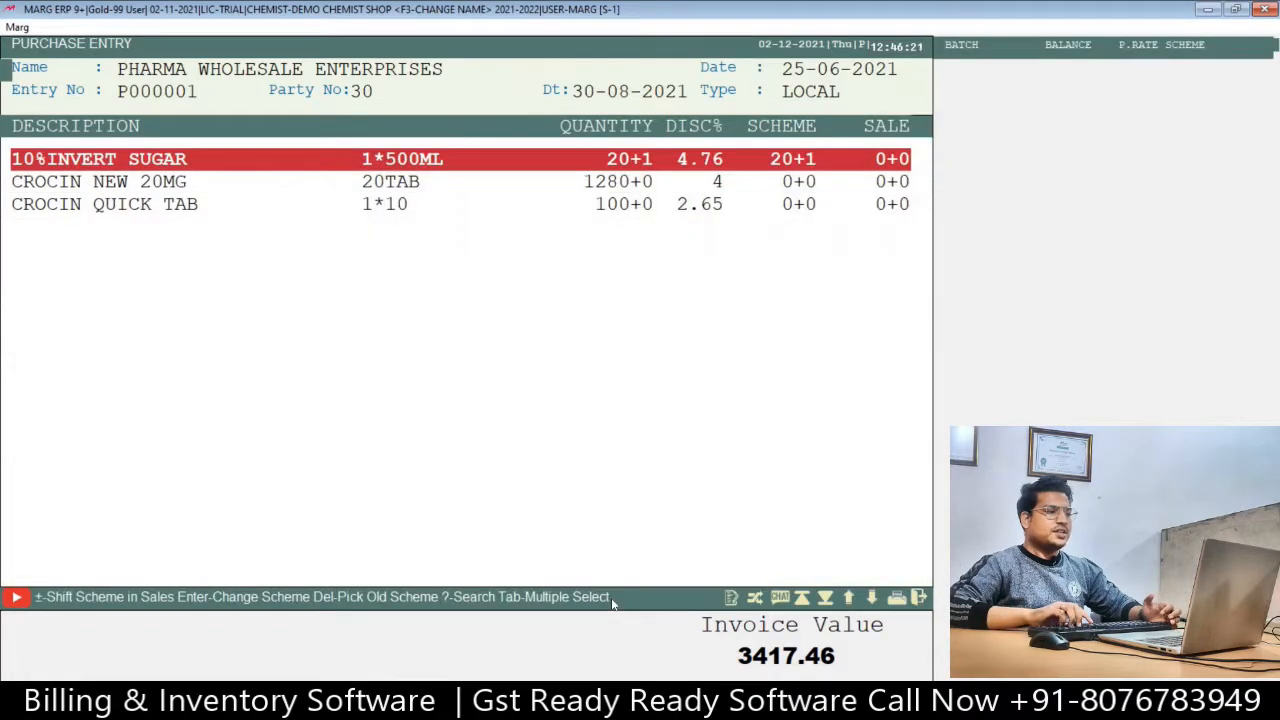
key(Escape)
key(Right)
key(Right)
key(Return)
key(Return)
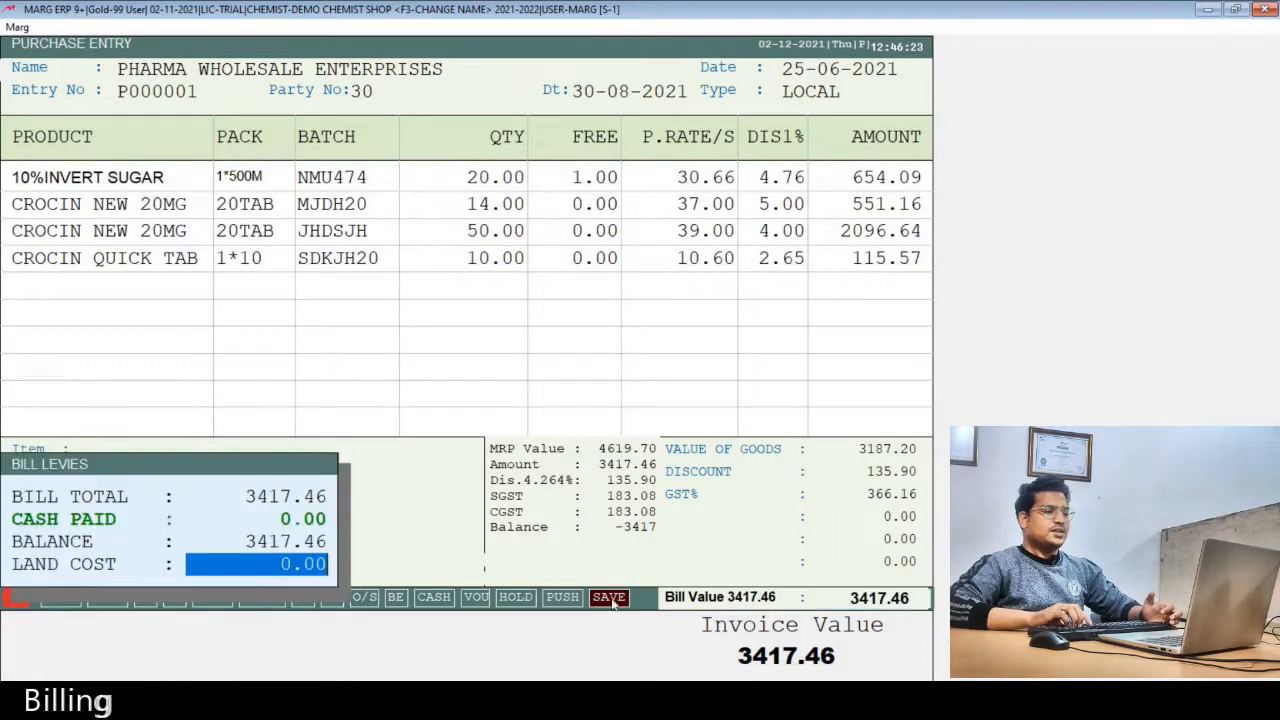
key(Return)
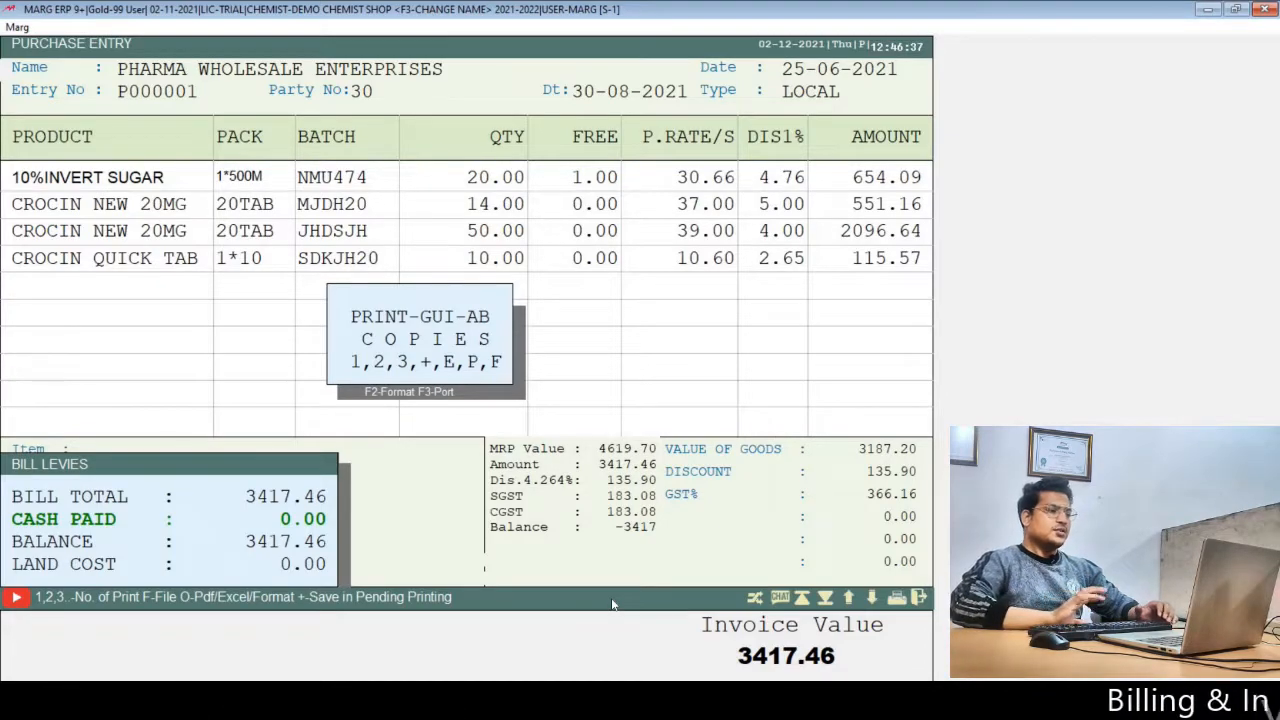
Skip printing copies of the saved invoice and leave purchase entry for the main screen.
key(Escape)
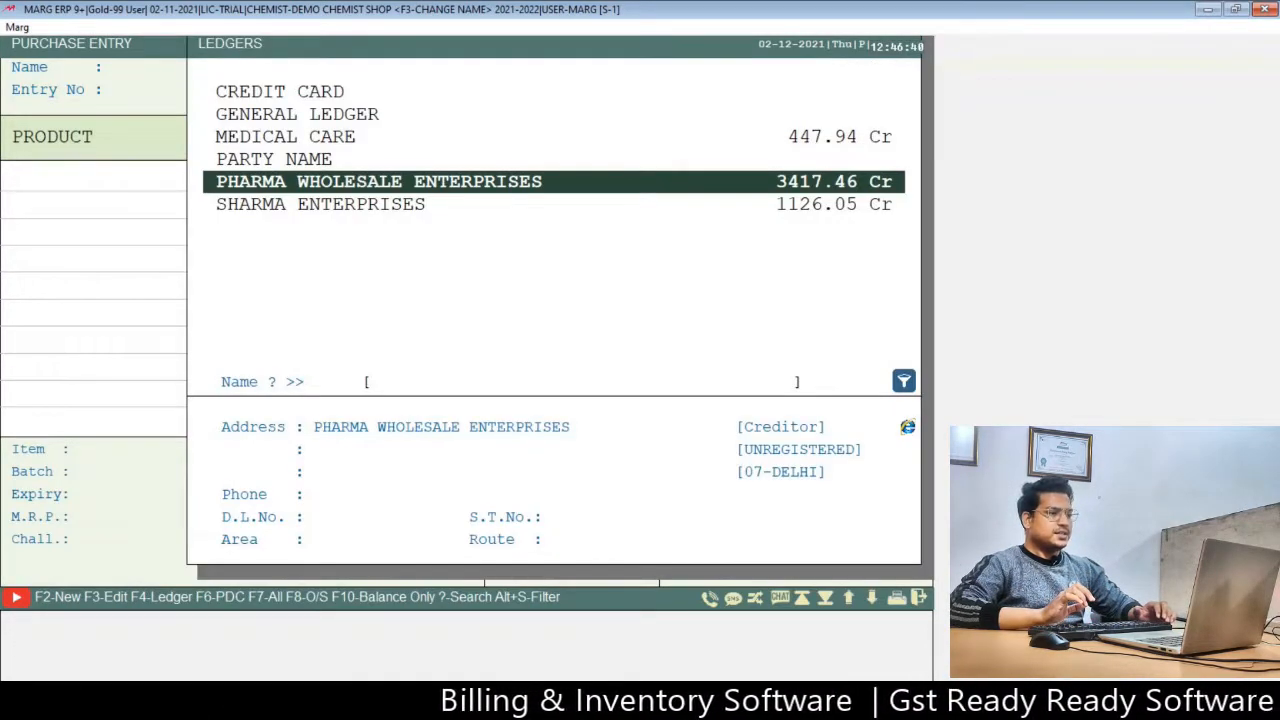
key(Escape)
key(Escape)
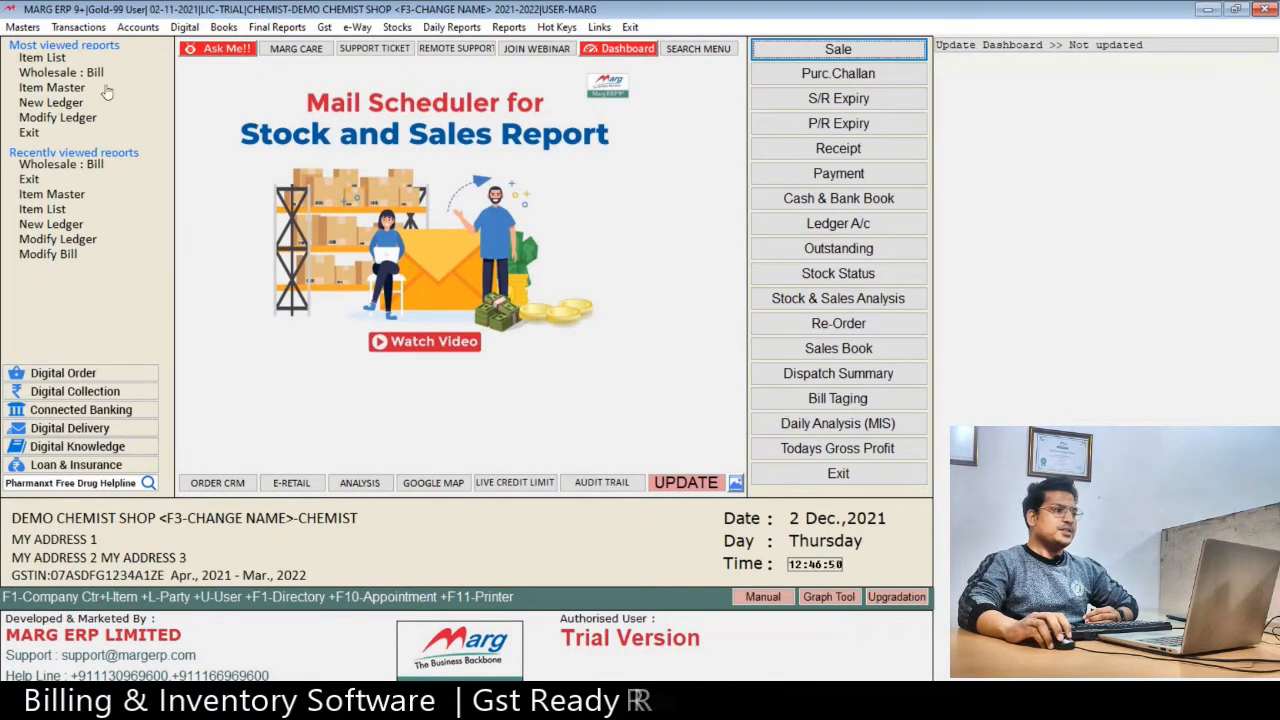
Try to list the purchase bills dated 02-12-2021 for editing, with all ledgers, hold states and bill types.
click(80, 28)
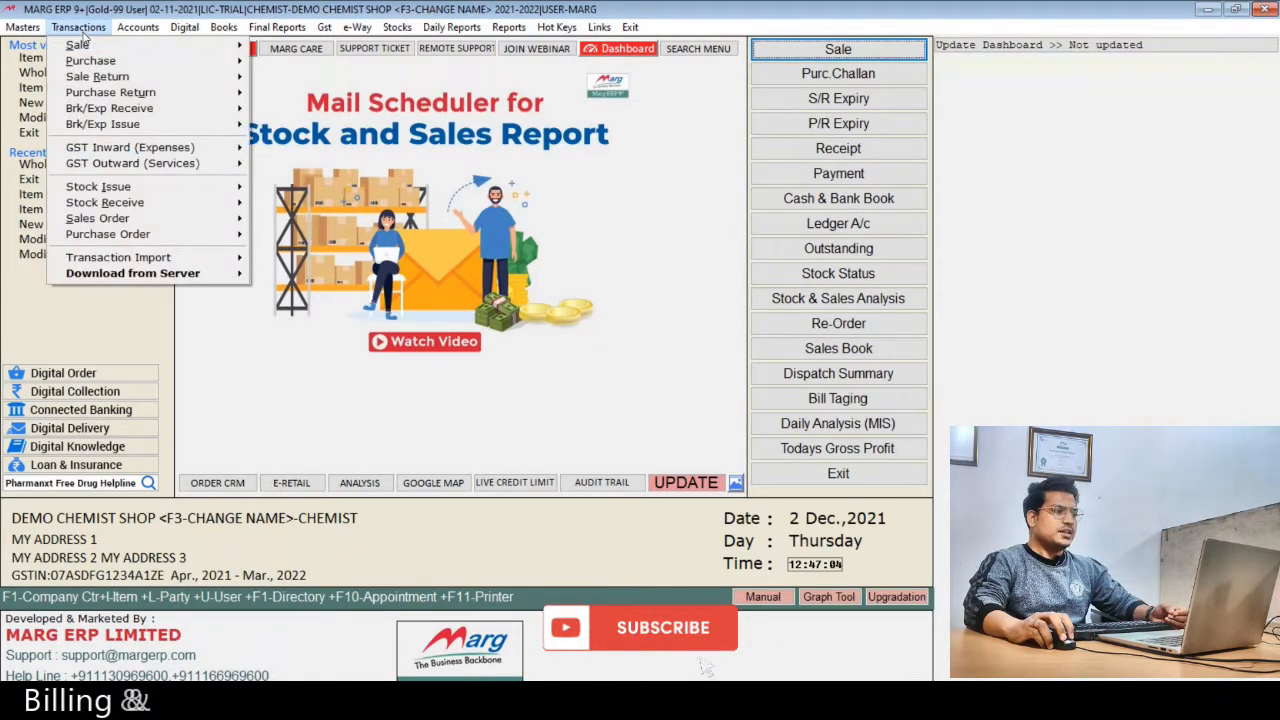
mouse_move(110, 61)
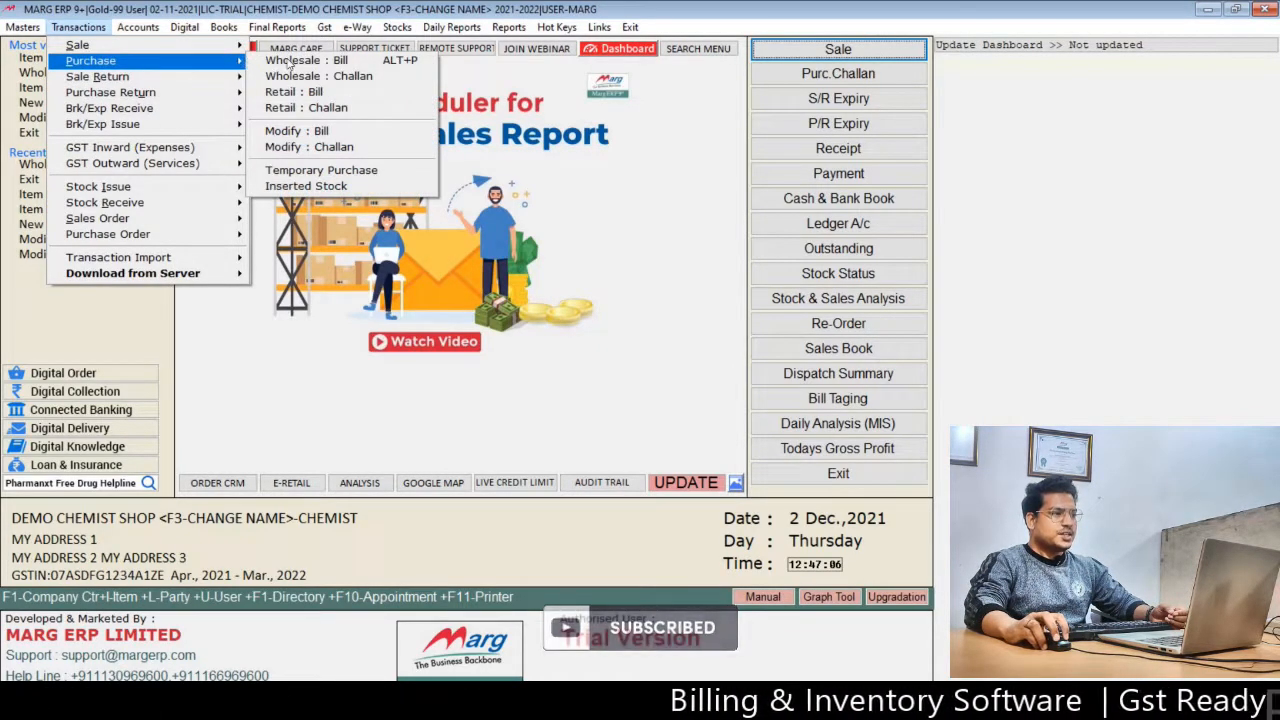
click(309, 137)
key(Return)
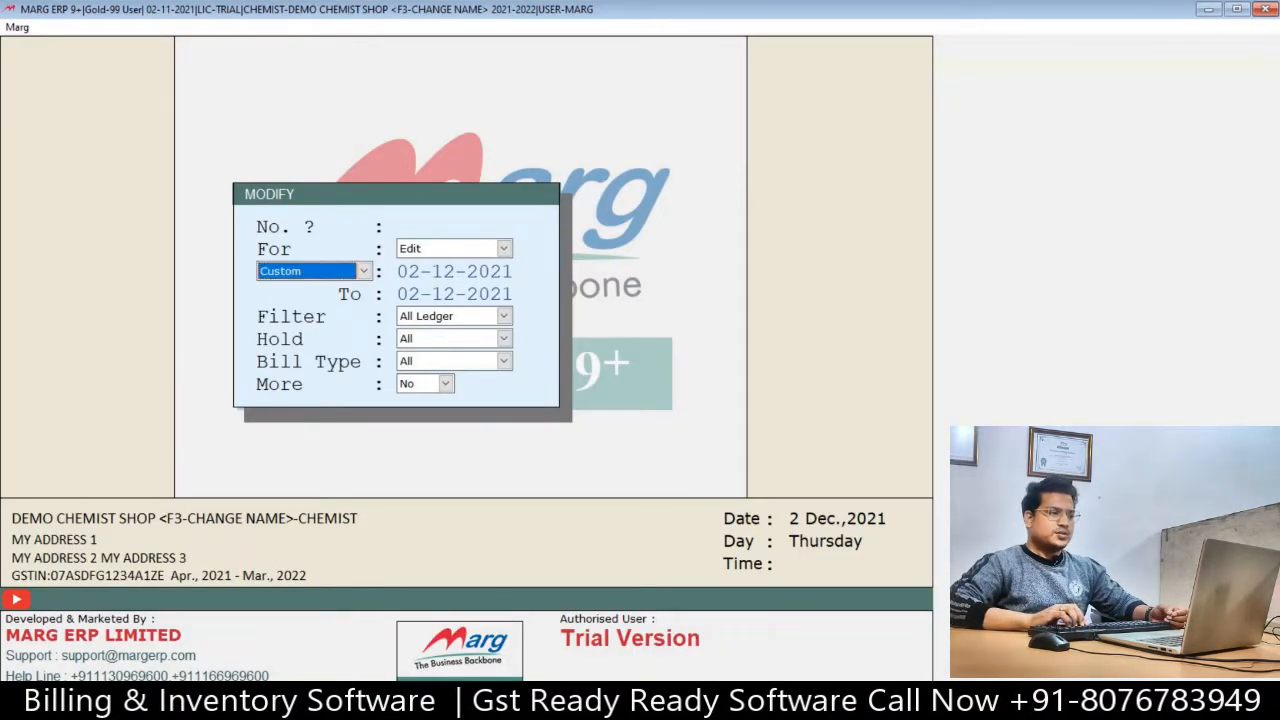
key(Return)
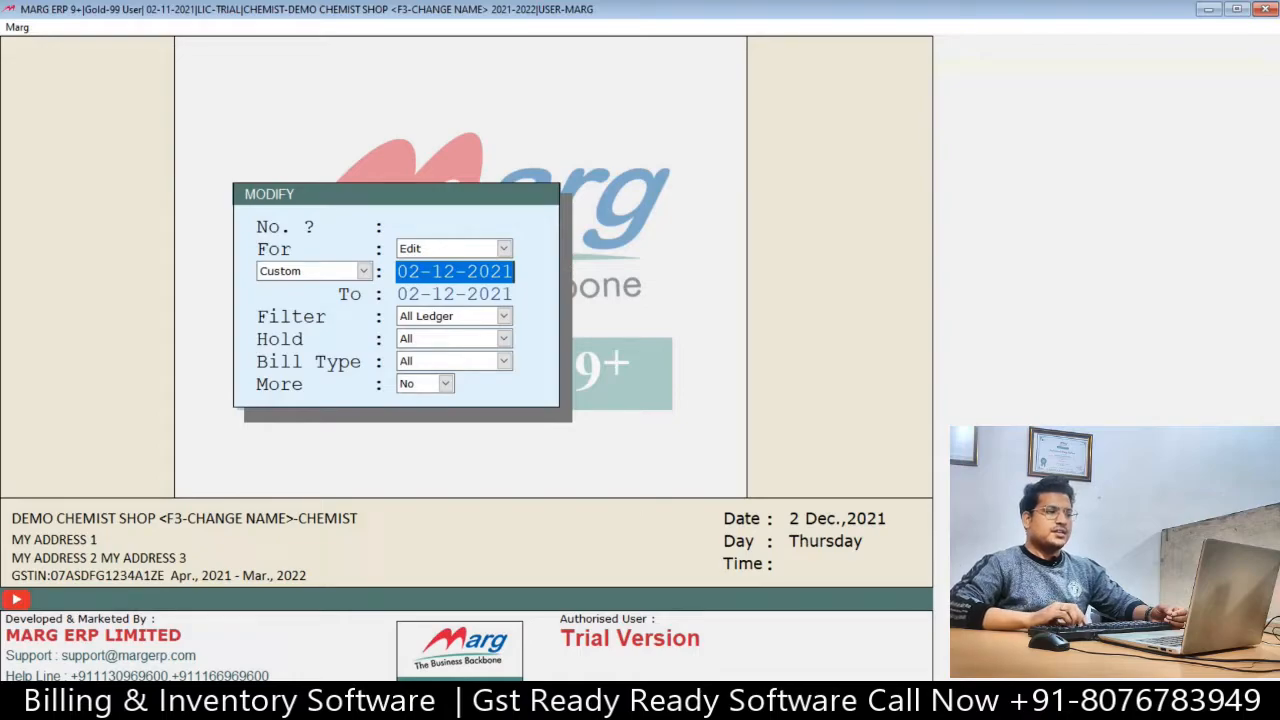
key(Return)
key(Return)
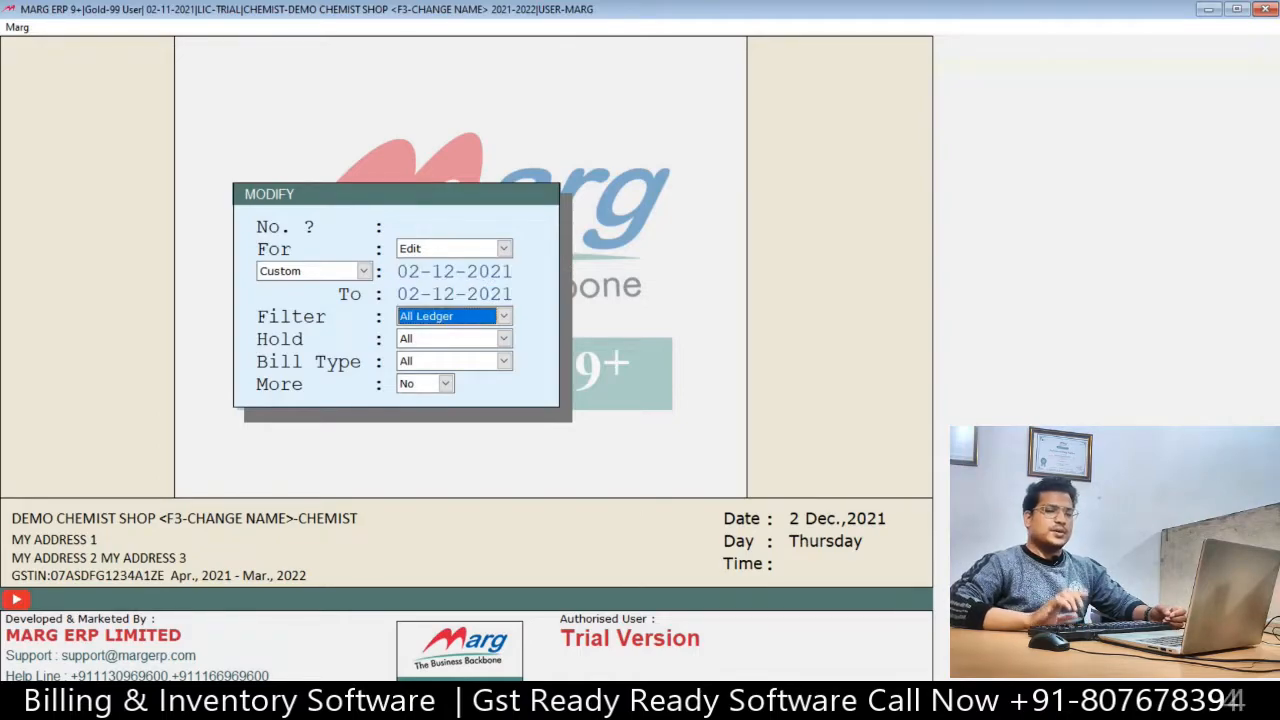
key(Return)
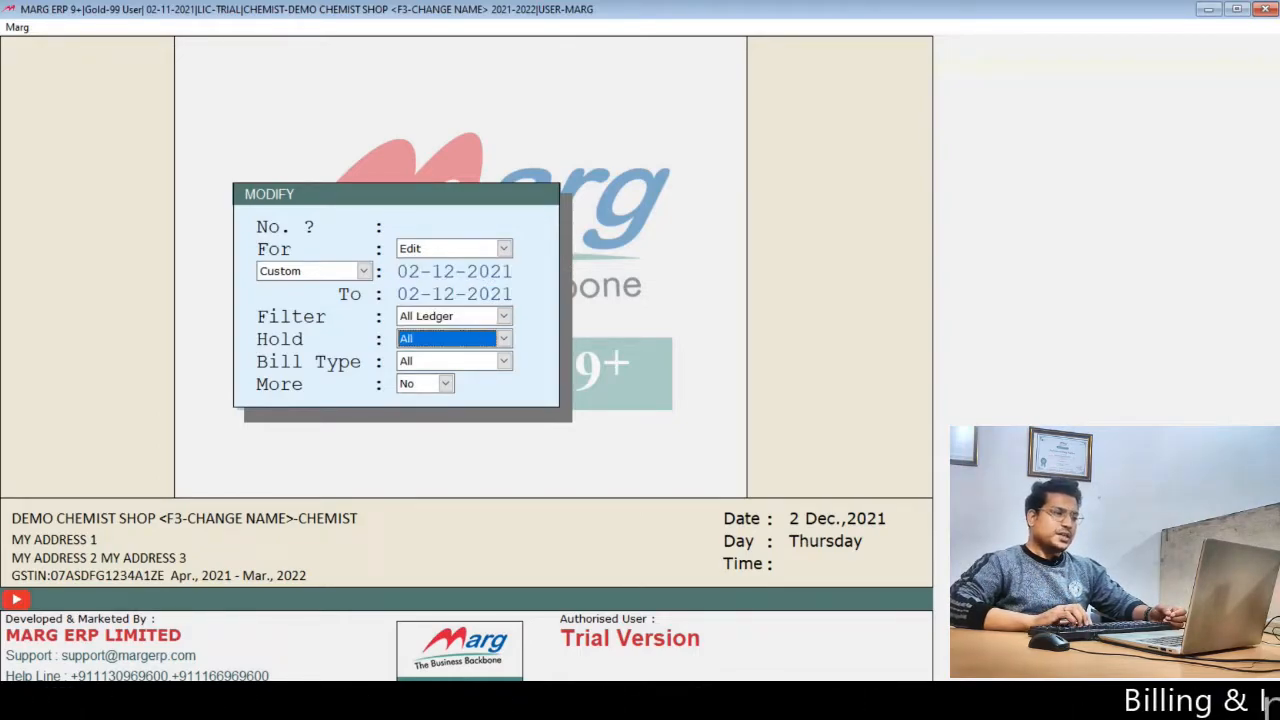
key(Return)
key(Return)
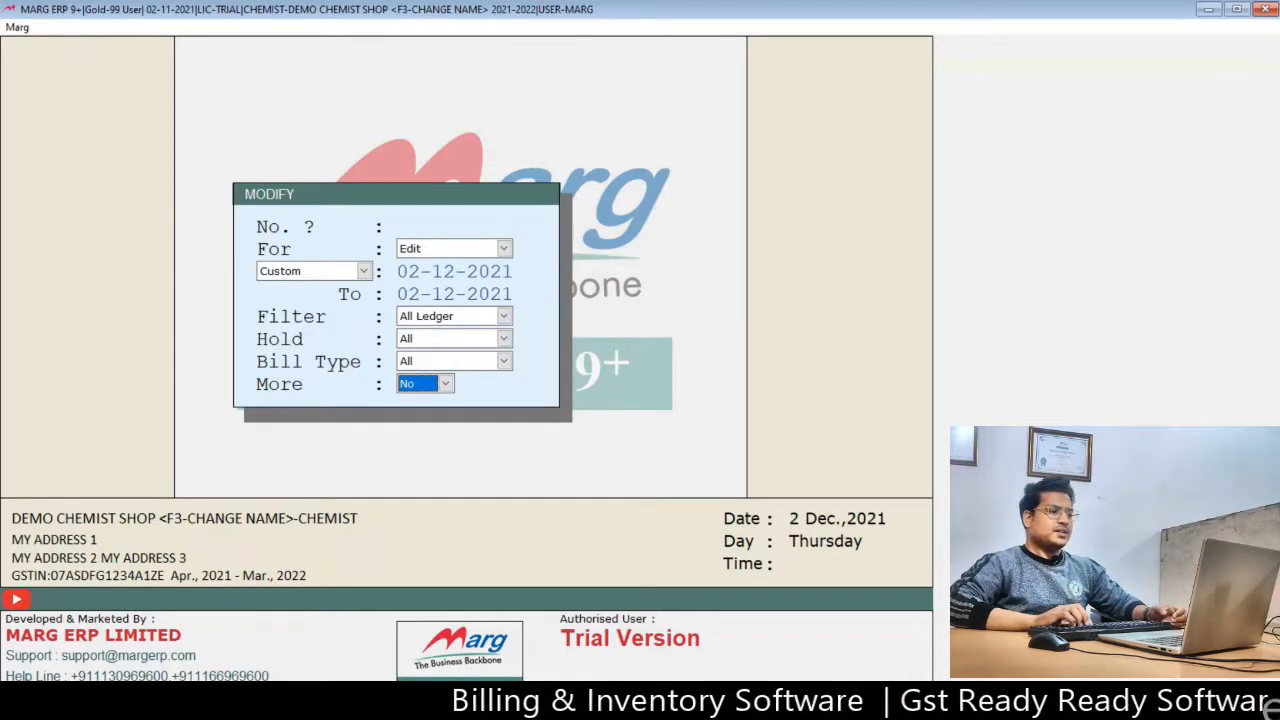
key(Return)
key(Escape)
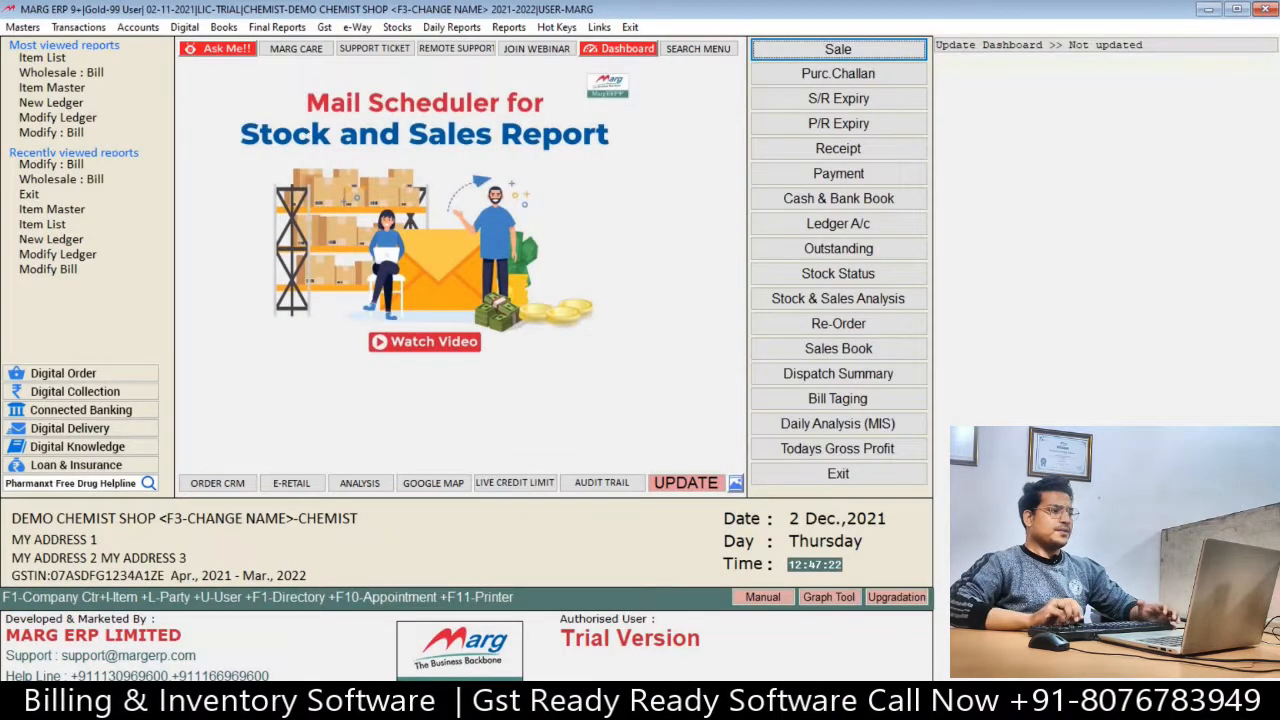
key(Down)
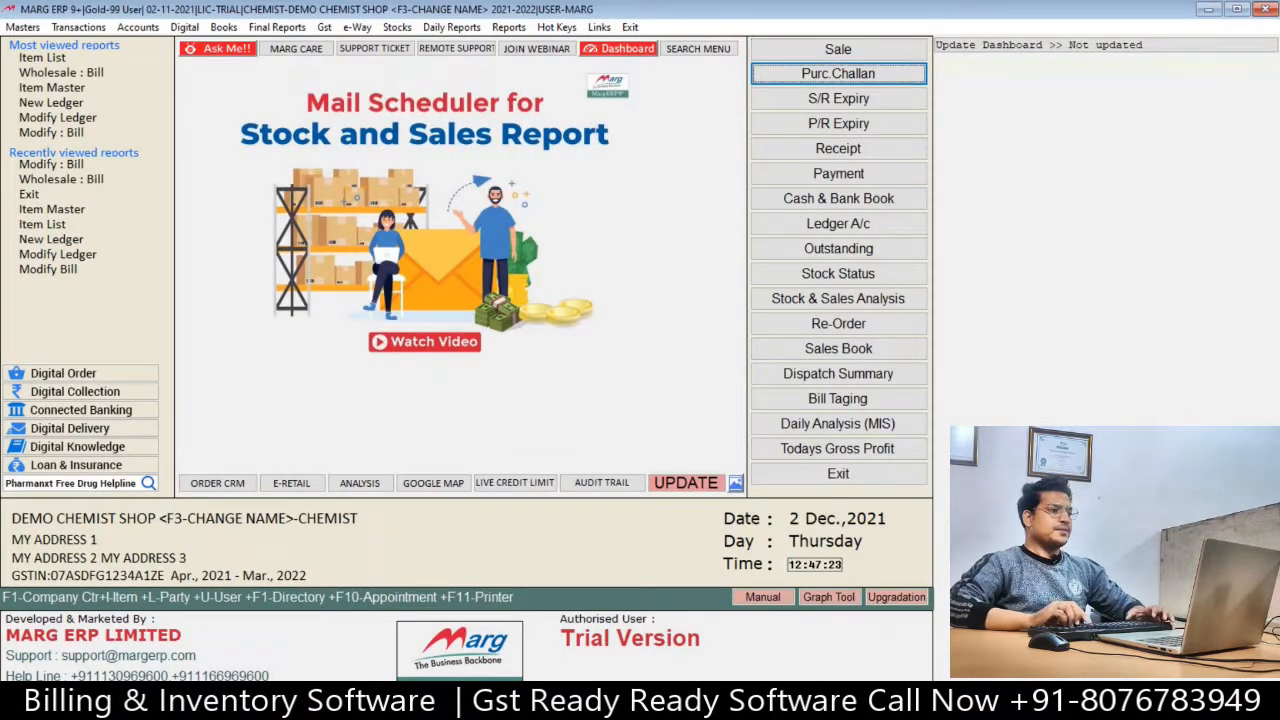
List the purchase bills dated 01-06-2021 to 02-12-2021 for editing, with all ledgers, hold states and bill types.
click(87, 24)
mouse_move(130, 61)
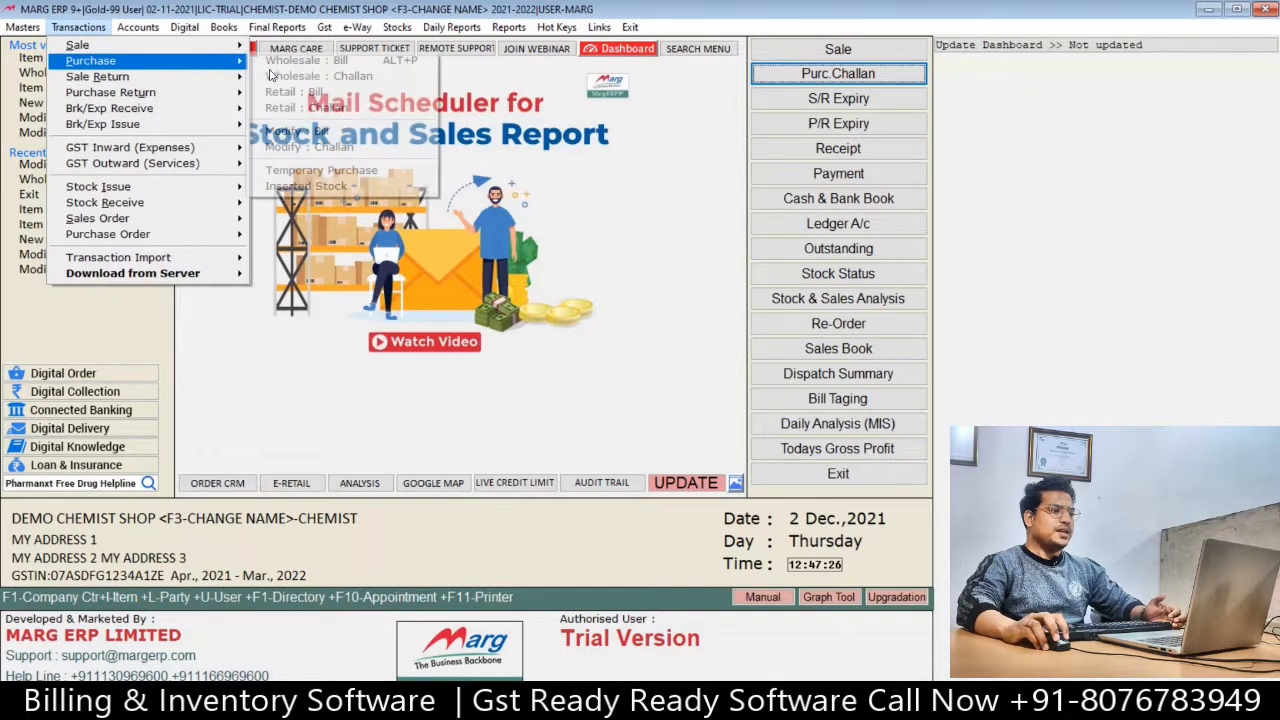
click(310, 134)
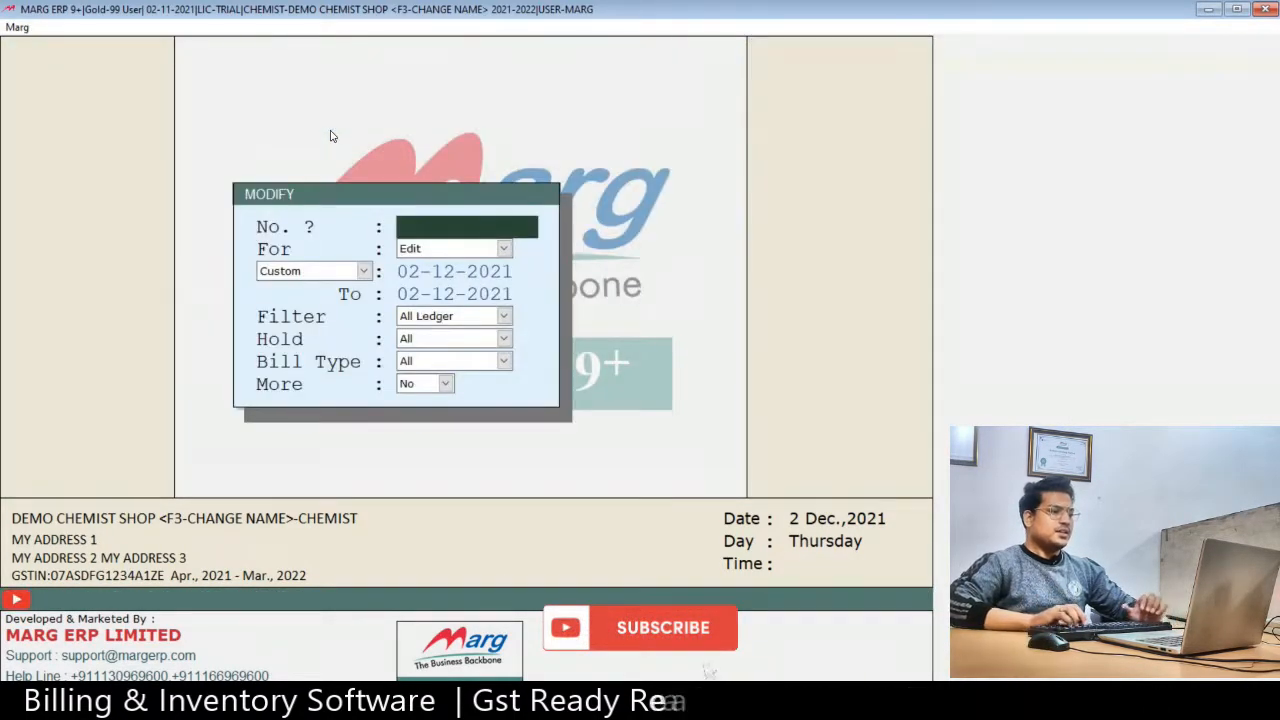
key(Return)
key(Return)
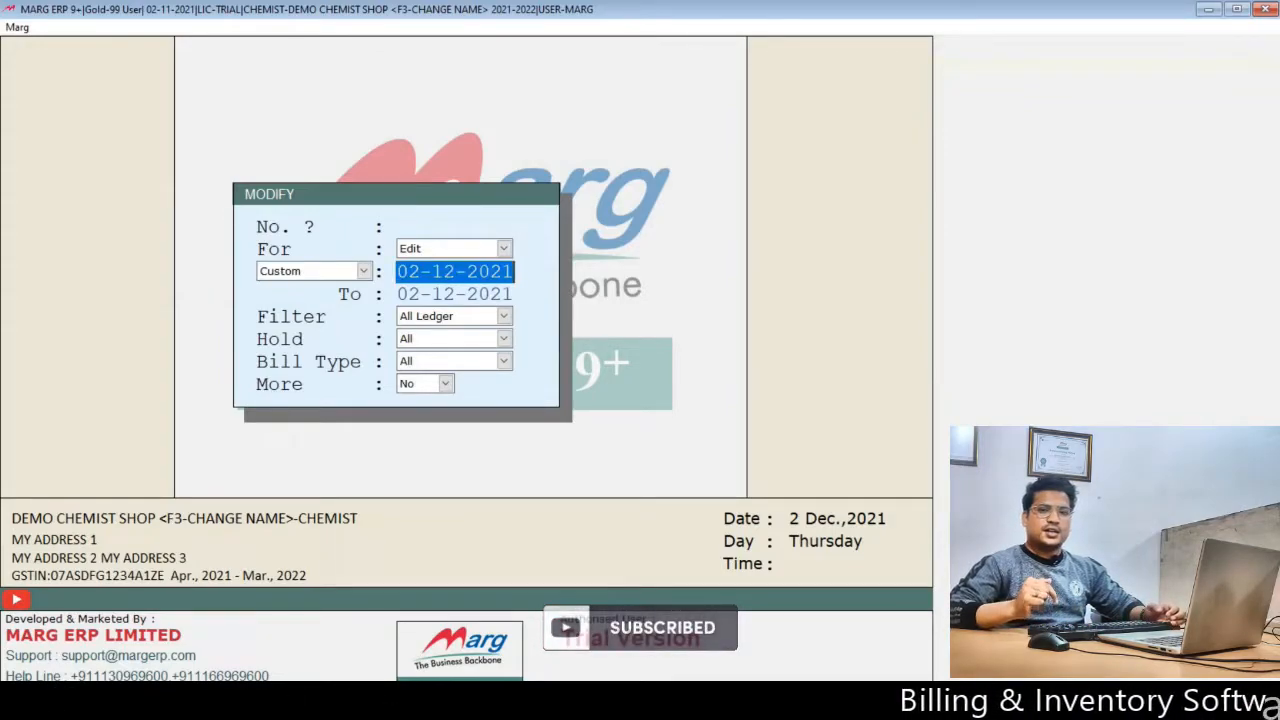
text(0)
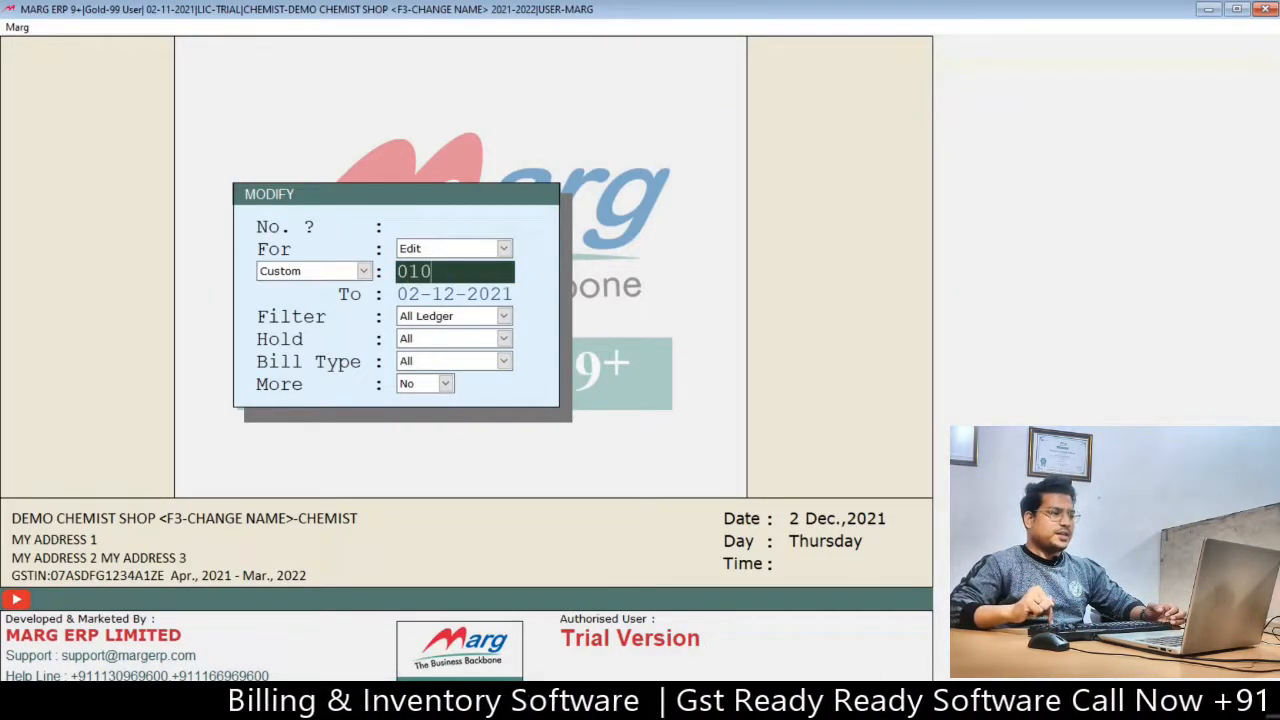
text(1-06)
key(Return)
key(Return)
key(Return)
key(Return)
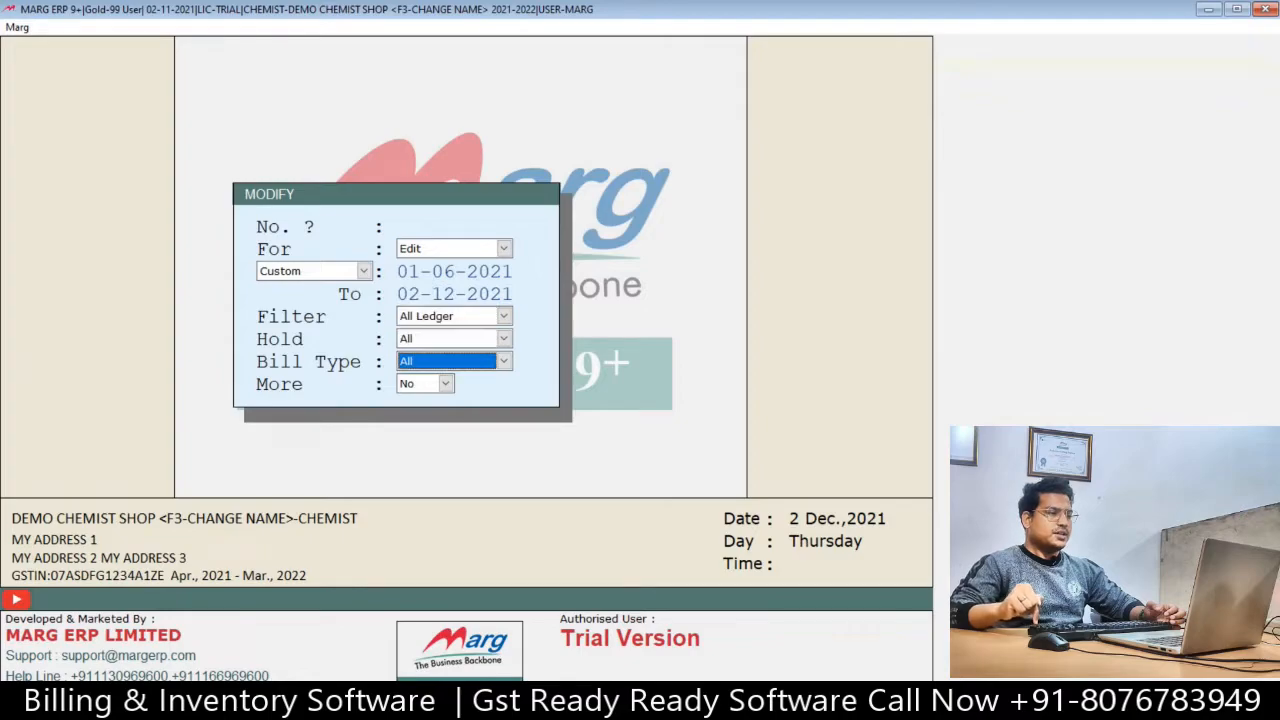
key(Return)
key(Return)
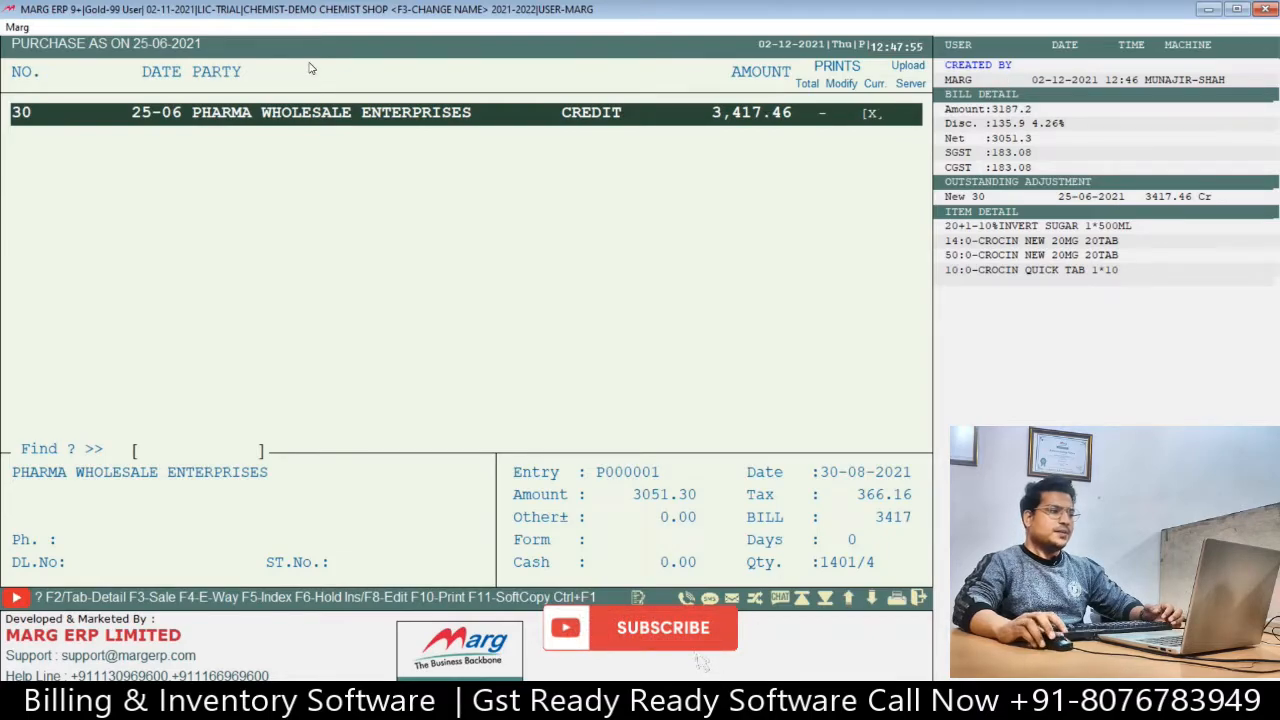
Open the PHARMA WHOLESALE ENTERPRISES purchase bill, go through its available actions and choose to modify it.
key(Return)
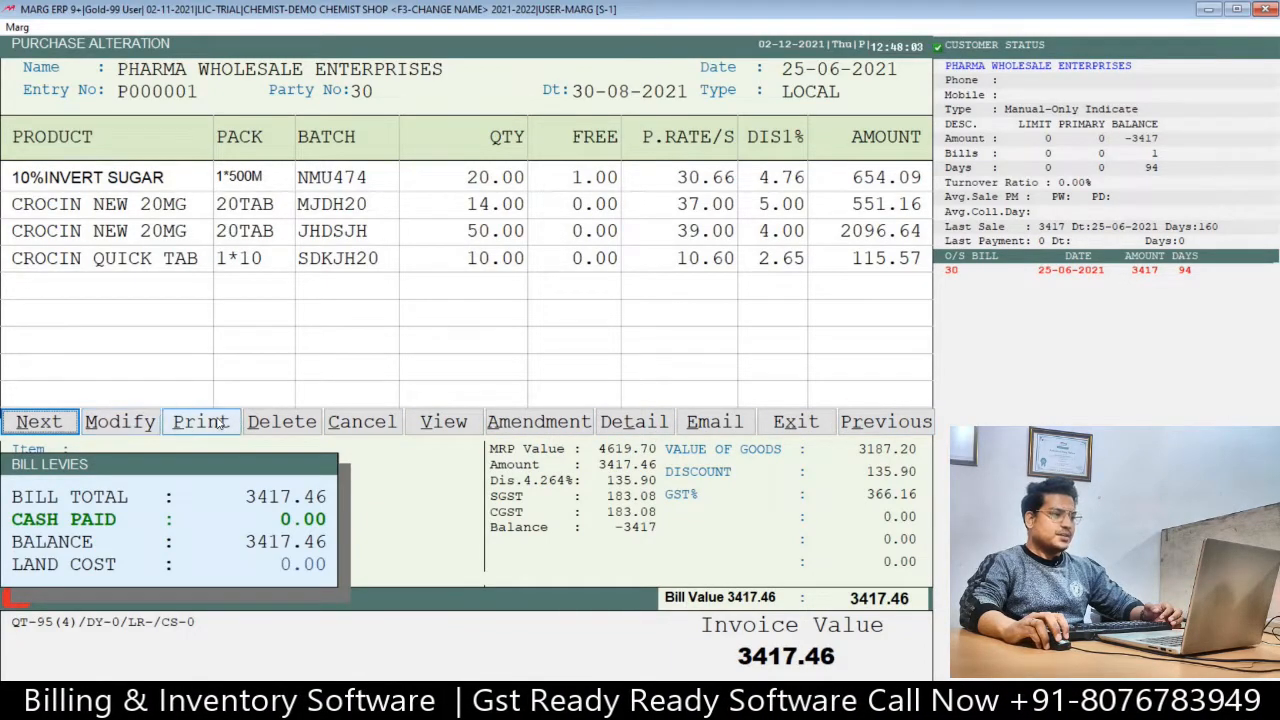
key(Right)
key(Right)
key(Right)
key(Right)
key(Right)
key(Right)
key(Right)
key(Right)
key(Right)
key(Right)
key(Right)
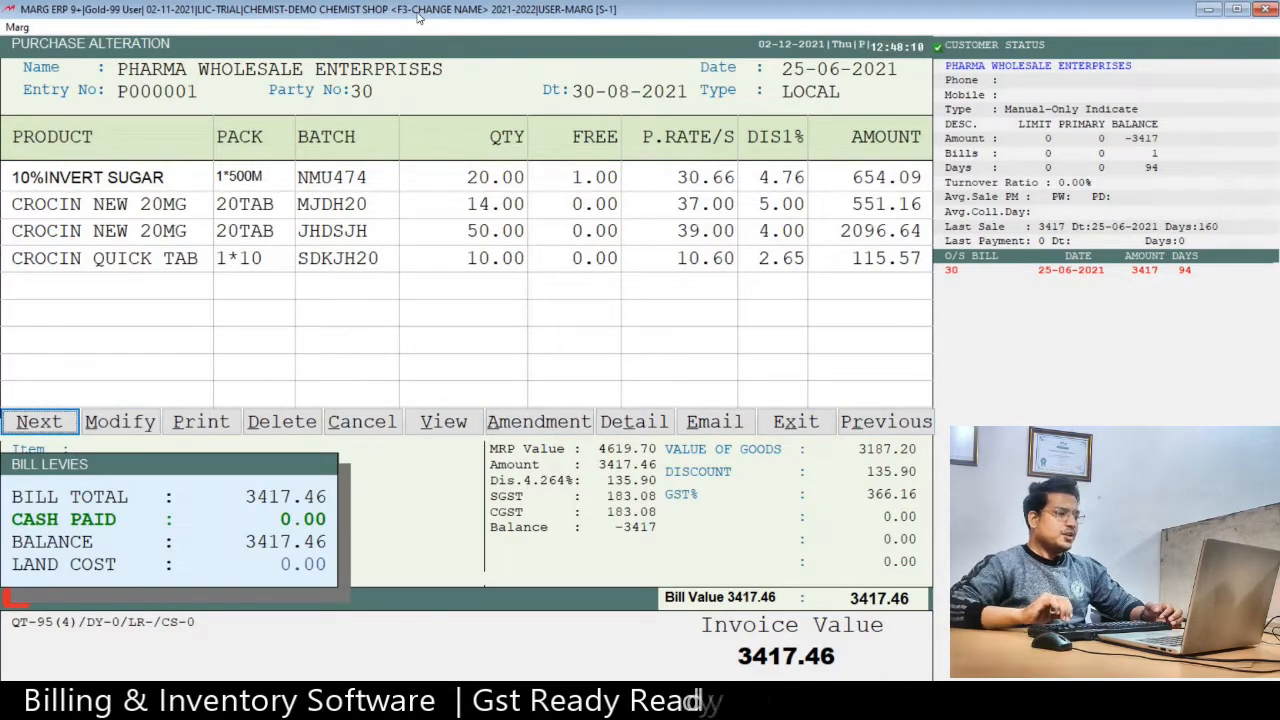
key(Right)
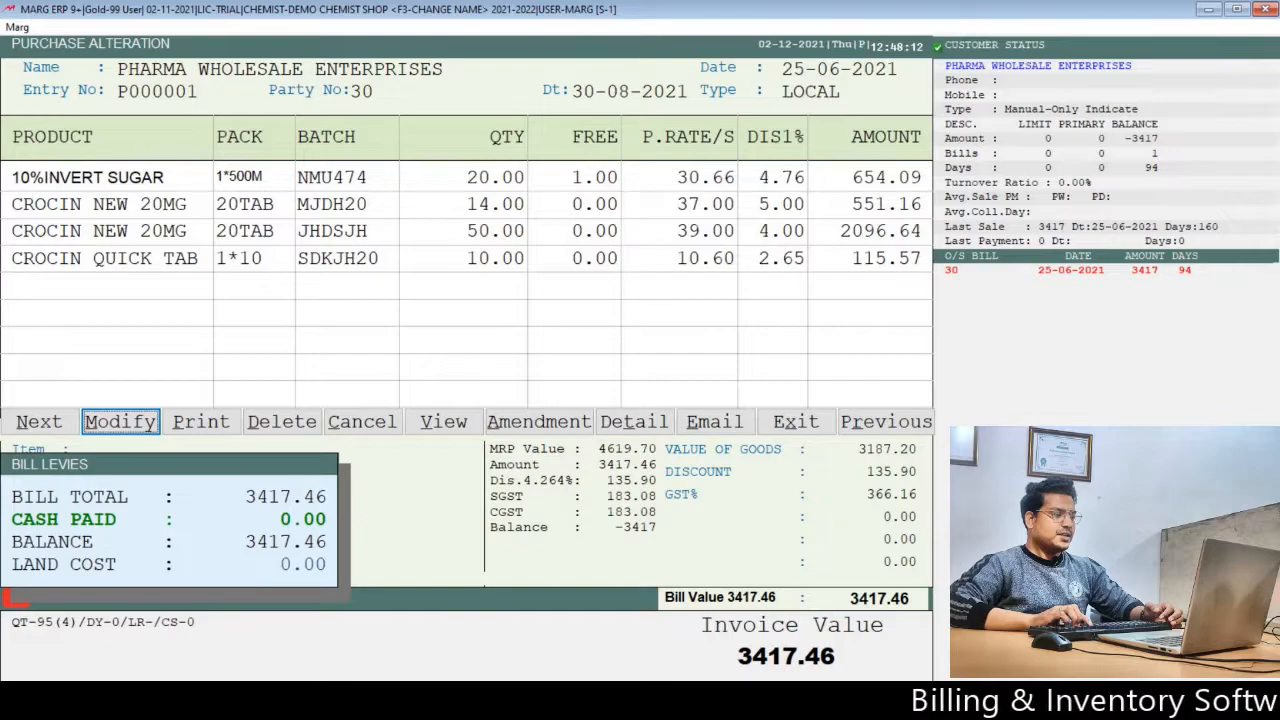
key(Return)
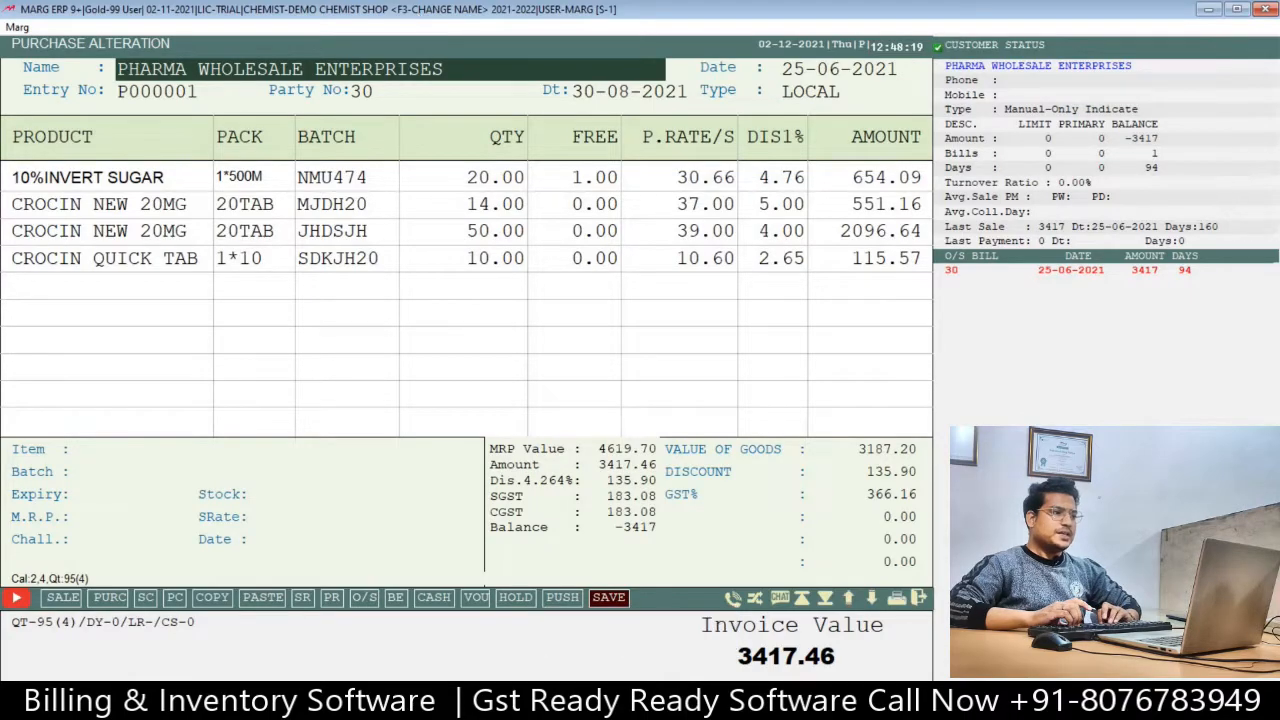
Change the purchase bill's party to MEDICAL CARE and its date to 24-06-2021.
key(Return)
key(Down)
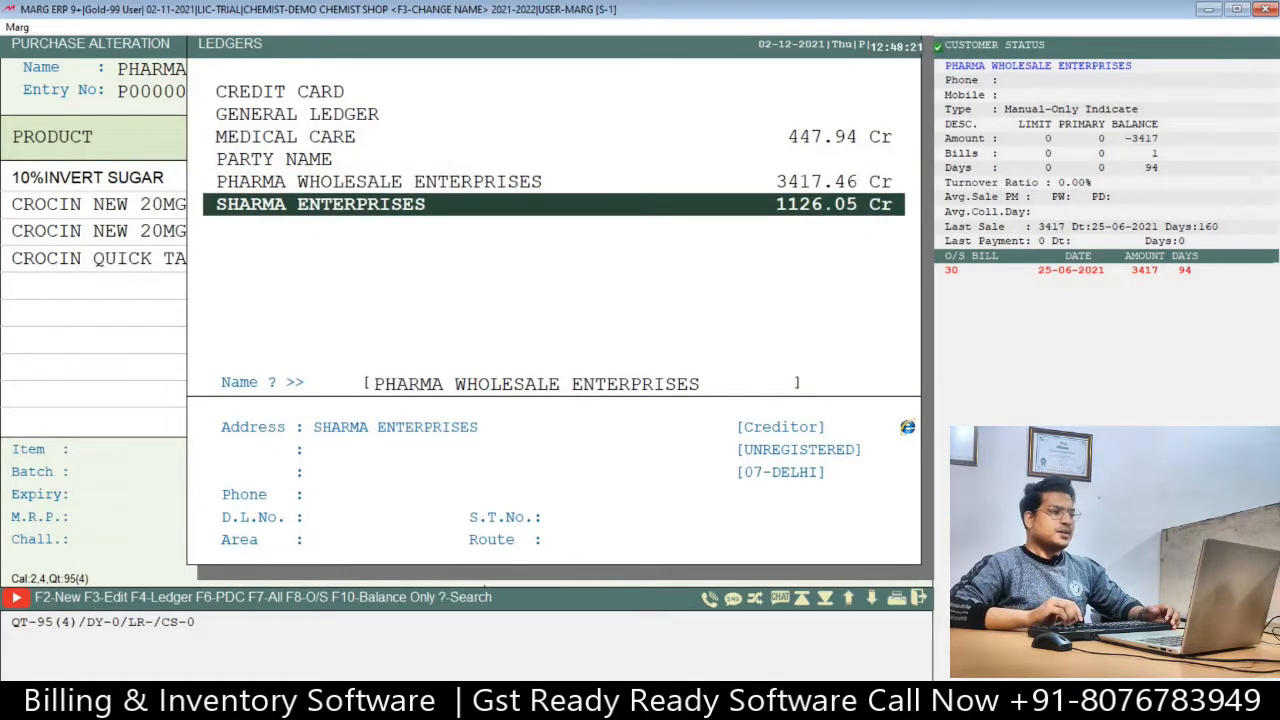
key(Up)
key(Up)
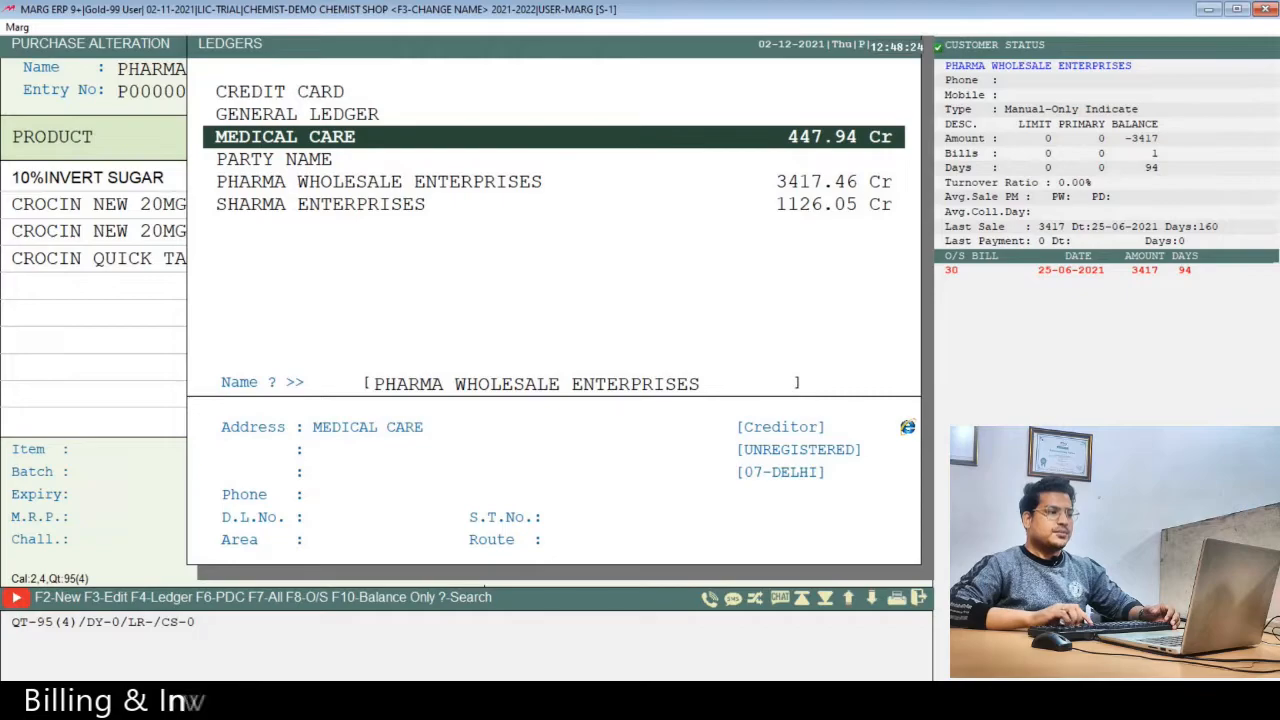
text(SURE)
key(Return)
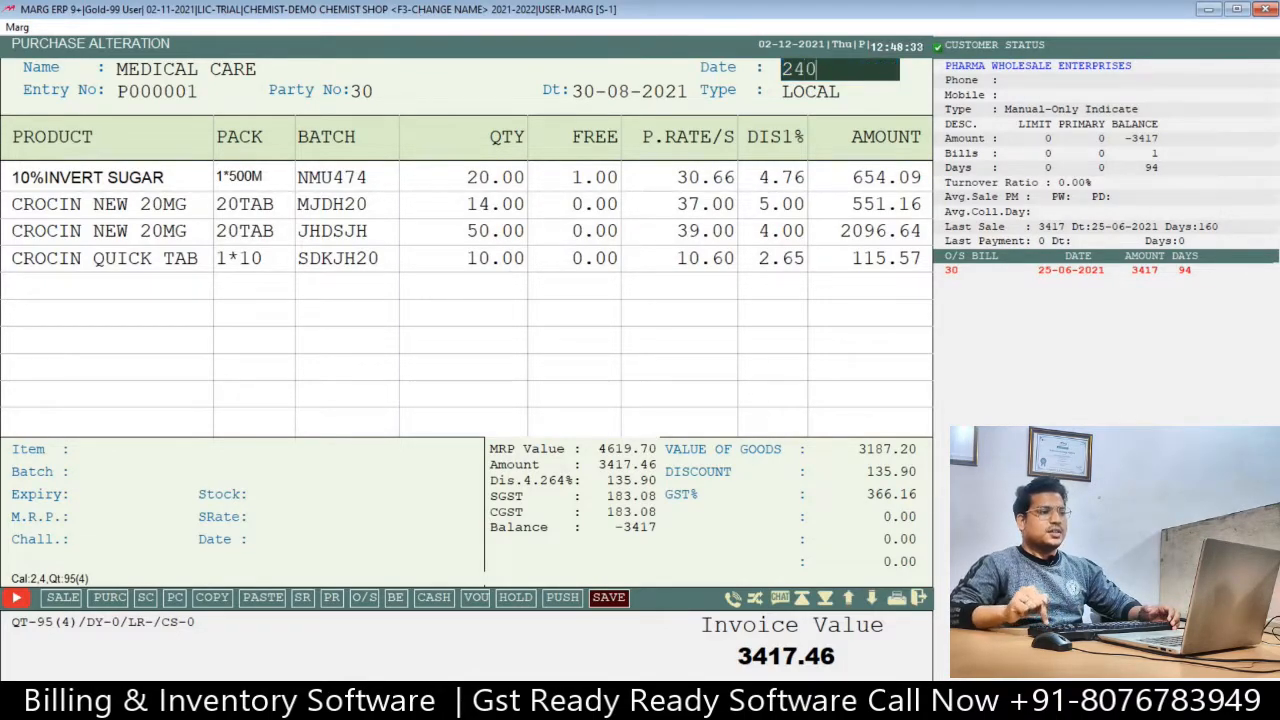
text(2406)
key(Return)
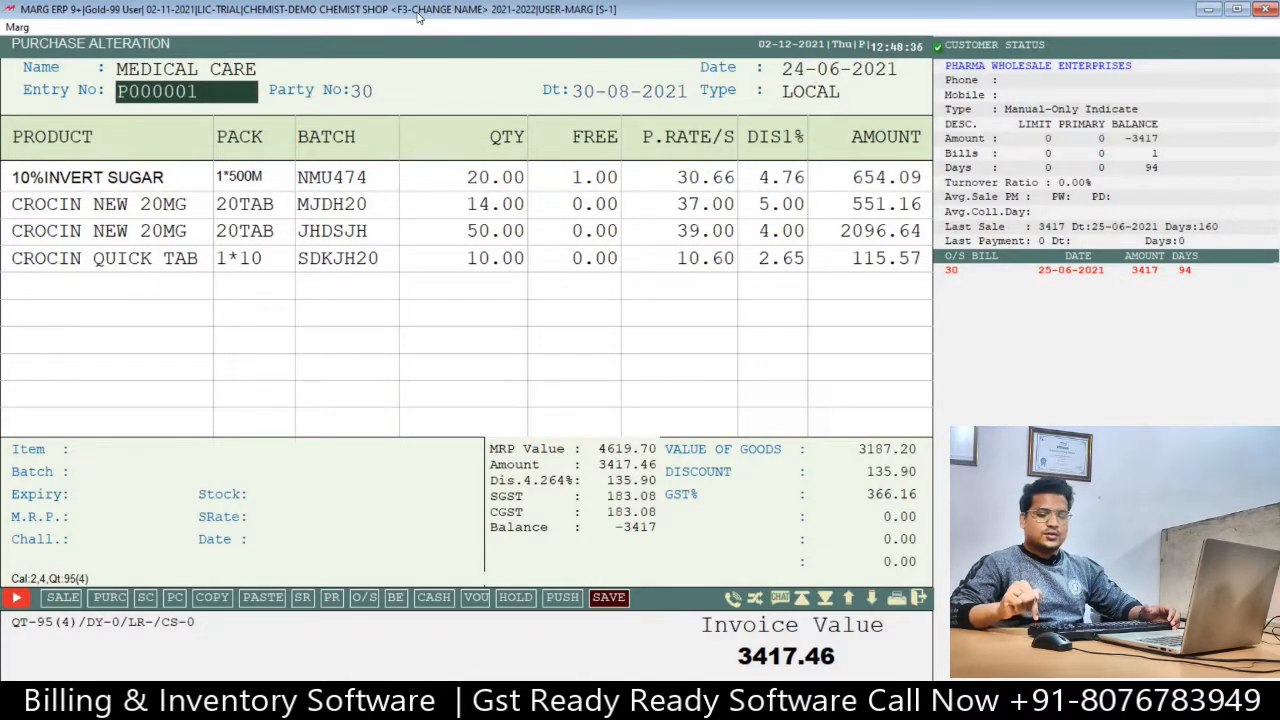
Keep the bill's entry and party details with type LOCAL, and accept the default rate, discount and tax change options.
key(Return)
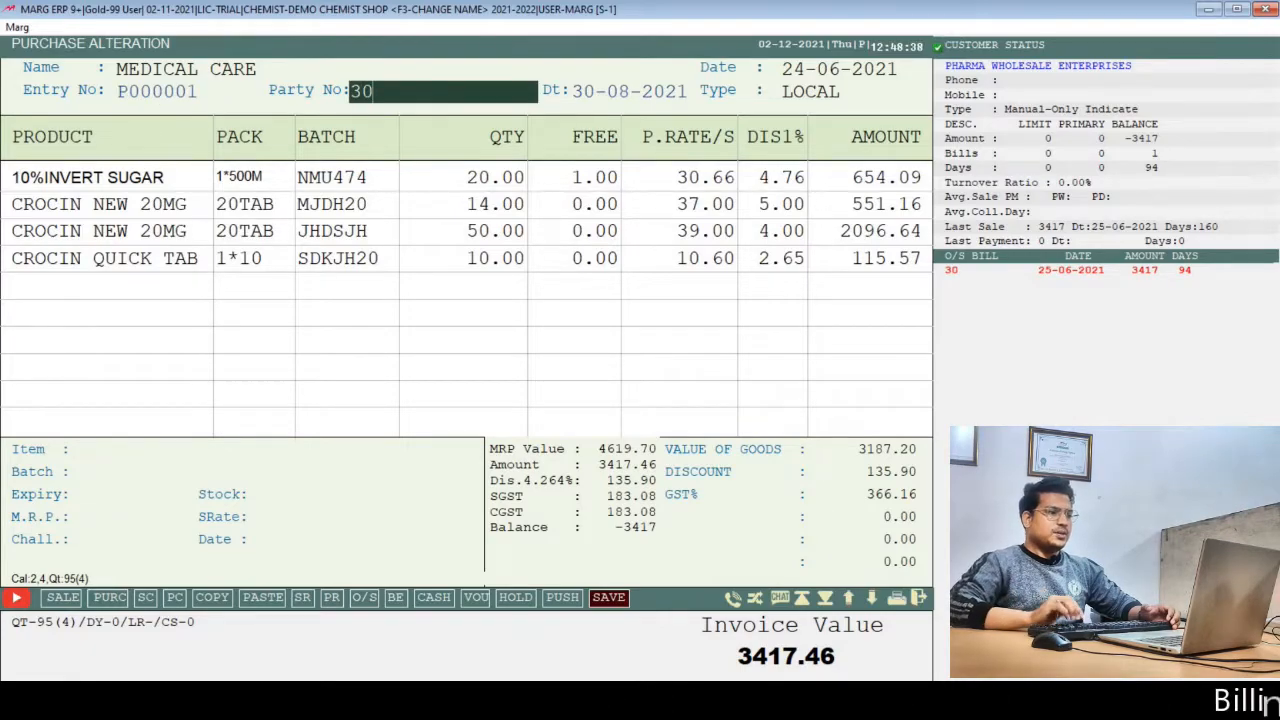
key(Return)
key(Return)
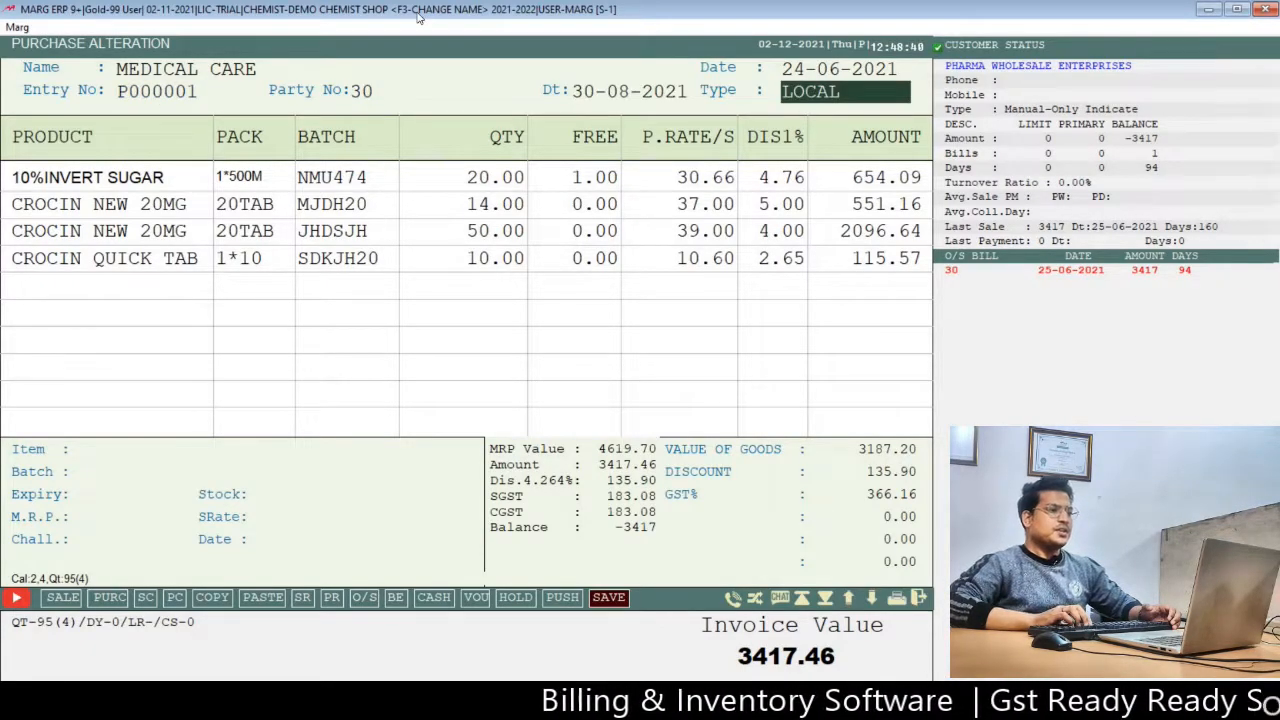
key(Return)
key(Return)
key(Return)
key(Return)
key(Return)
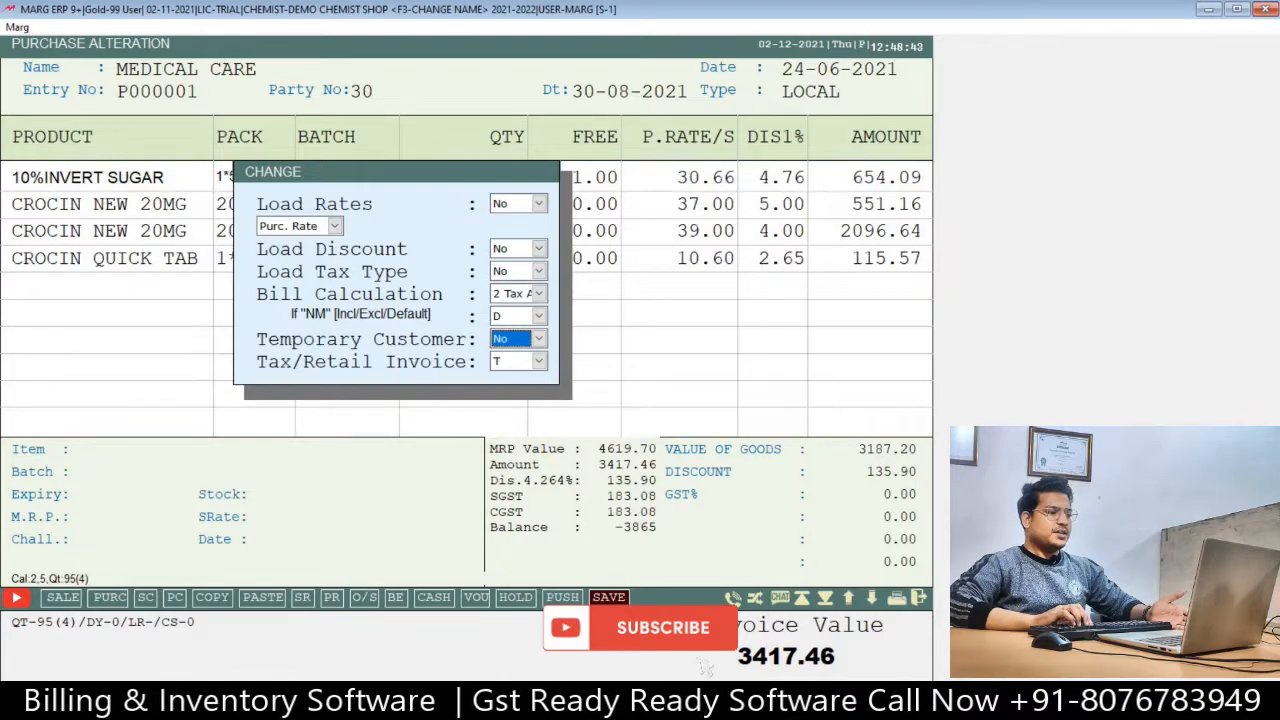
key(Return)
key(Return)
Change the CROCIN NEW 20MG item's batch JHDSJH to JHDS5JH with expiry 2/2023, keeping its quantity of 50.
key(Down)
key(Up)
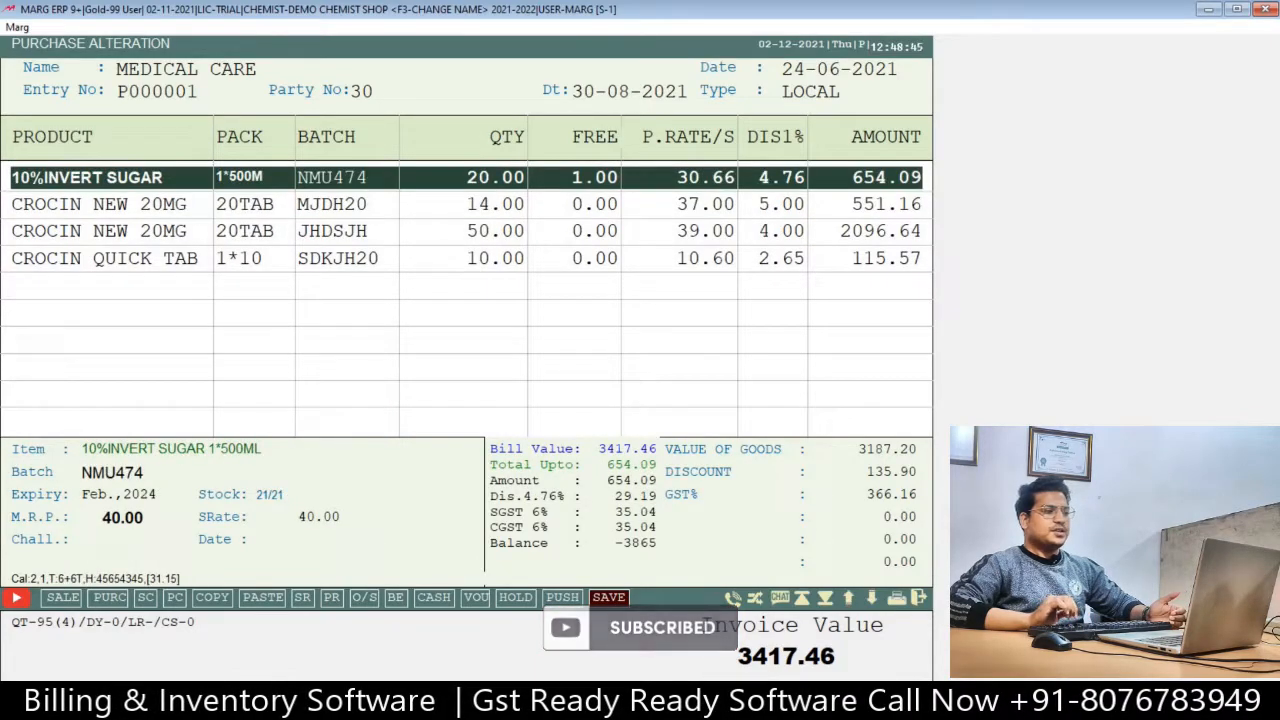
key(Down)
key(Down)
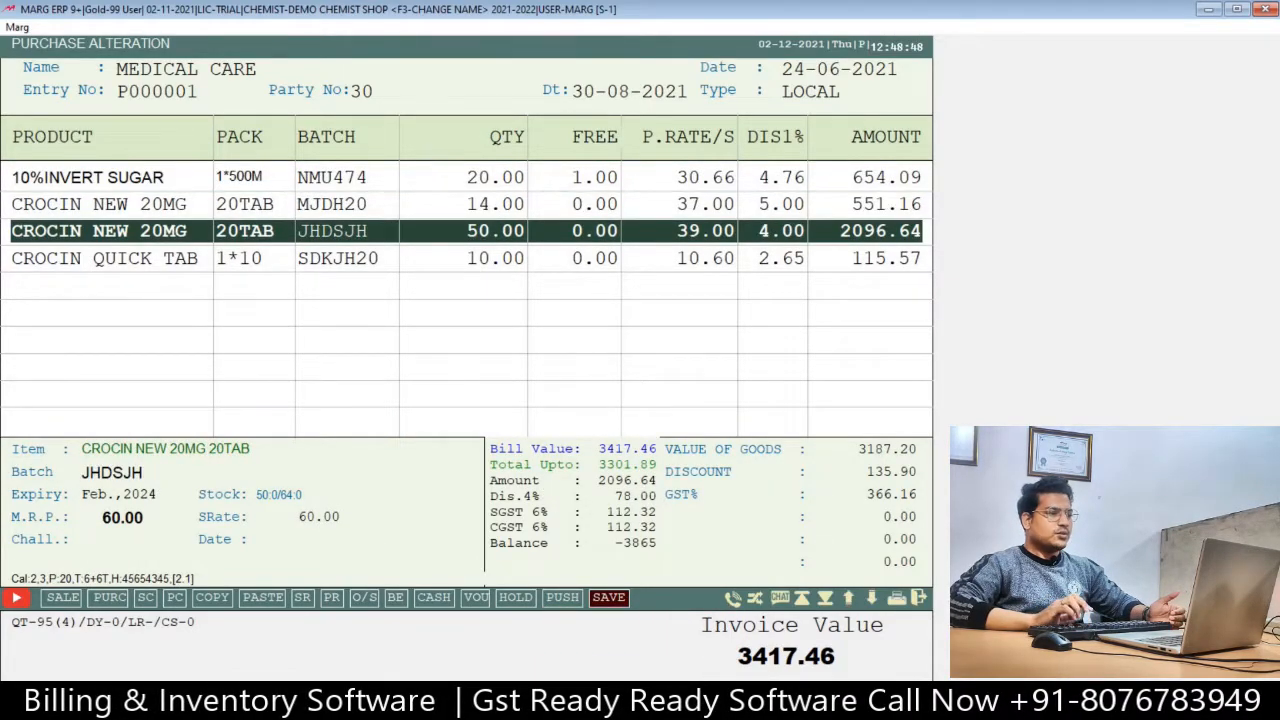
key(Return)
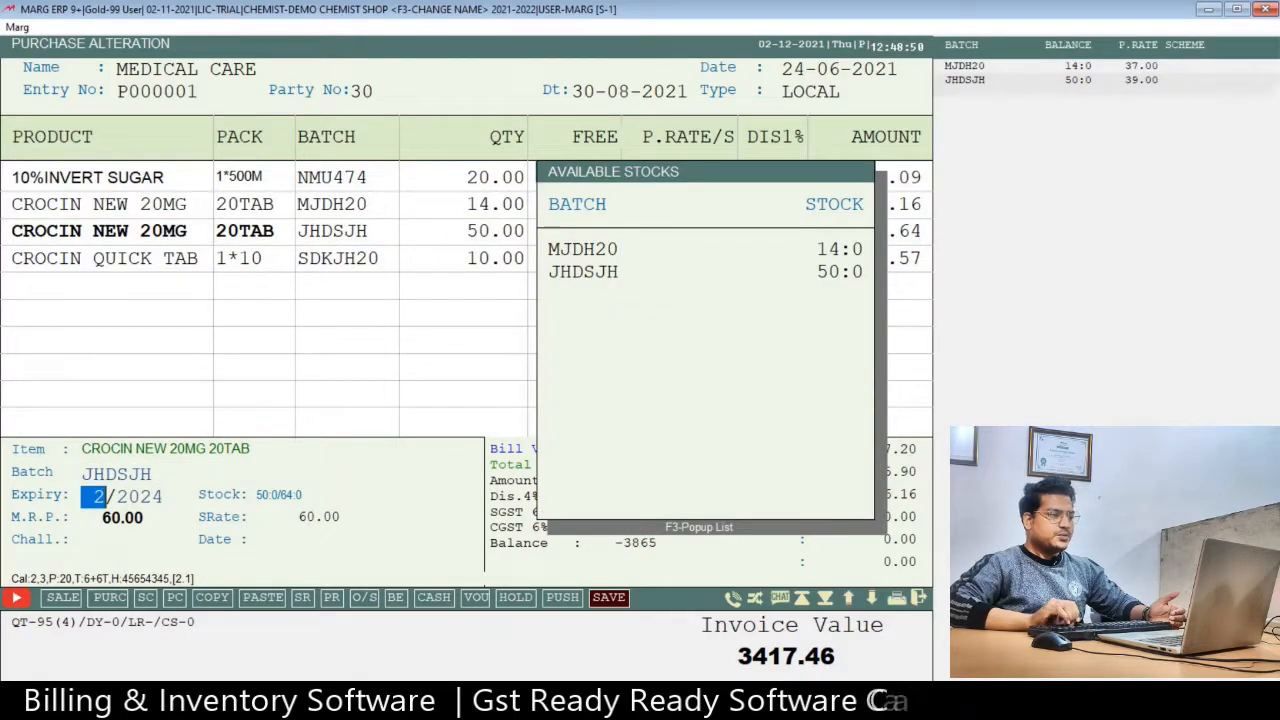
key(Up)
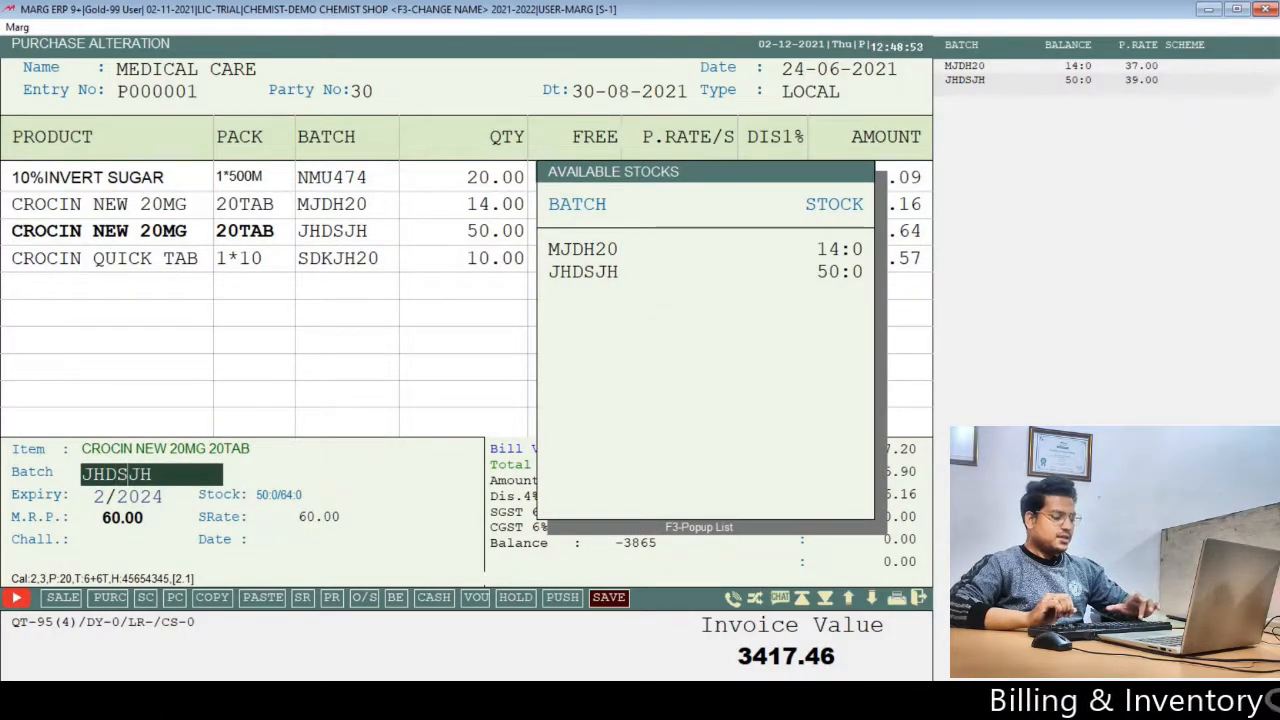
key(Right)
key(Right)
text(5)
key(Return)
key(Return)
text(23)
key(Return)
key(Return)
key(Return)
key(Return)
key(Return)
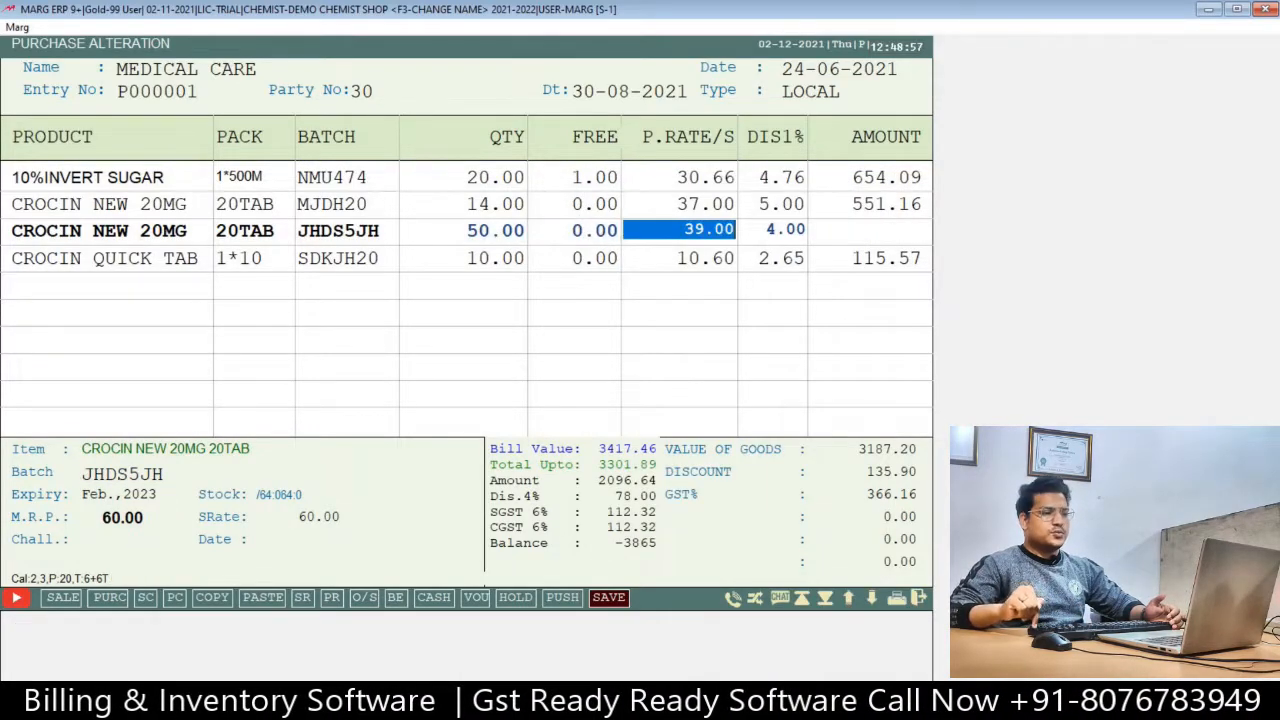
Keep batch JHDS5JH's purchase rate of 39.00 and 4.00% discount, and confirm its batch details with a rate of 60.
key(Return)
key(Return)
key(Return)
key(Return)
key(Return)
key(Return)
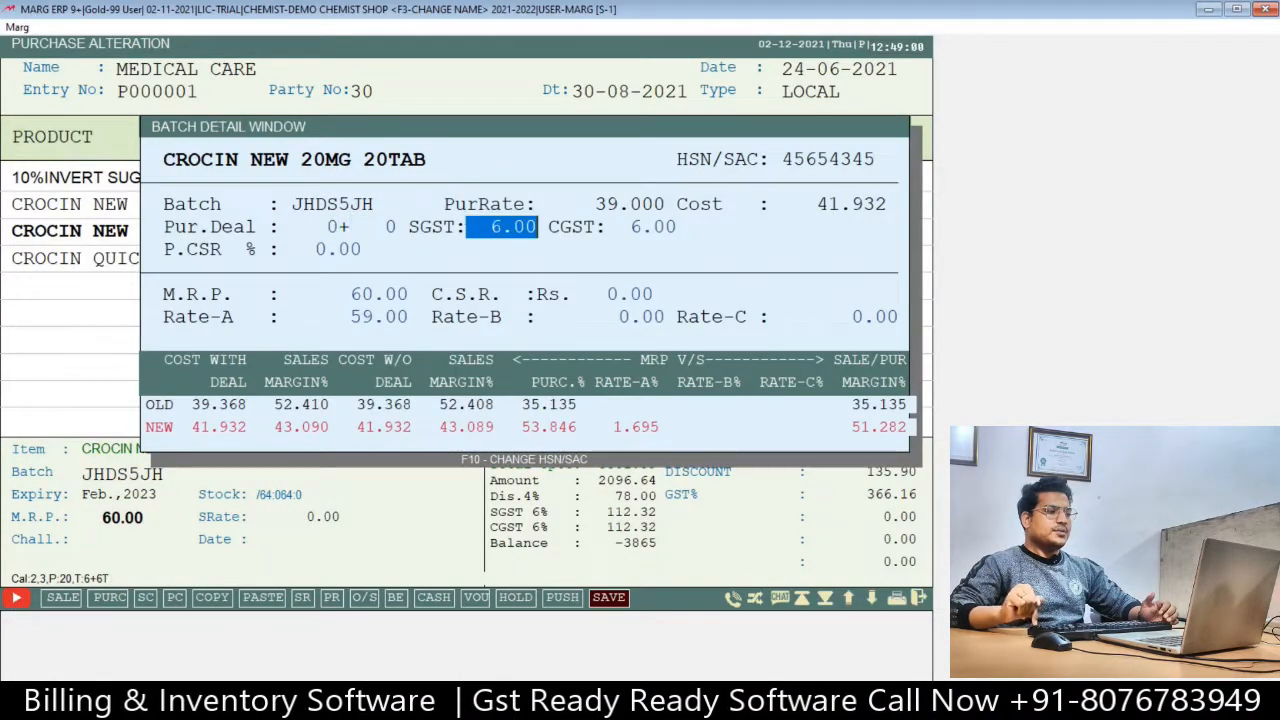
text(60)
key(Return)
key(Return)
key(Return)
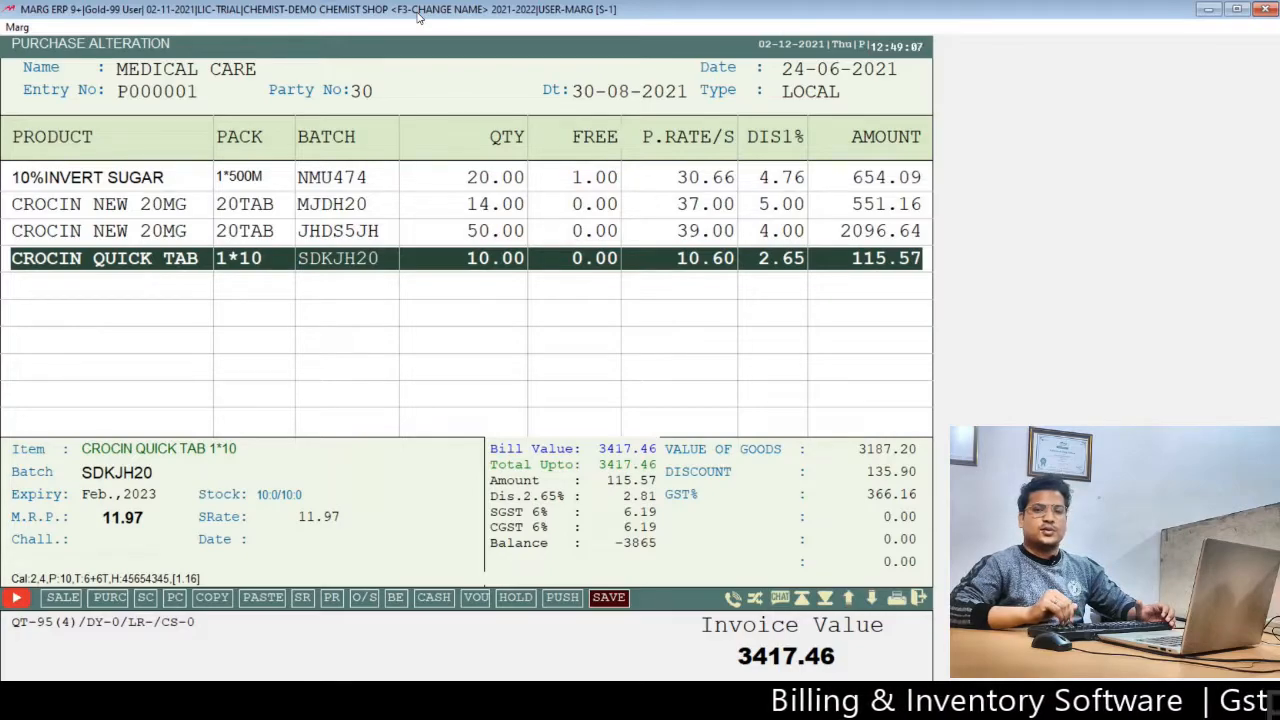
Save the changed MEDICAL CARE purchase bill, skipping the tax and rate checks and the printing options.
key(Down)
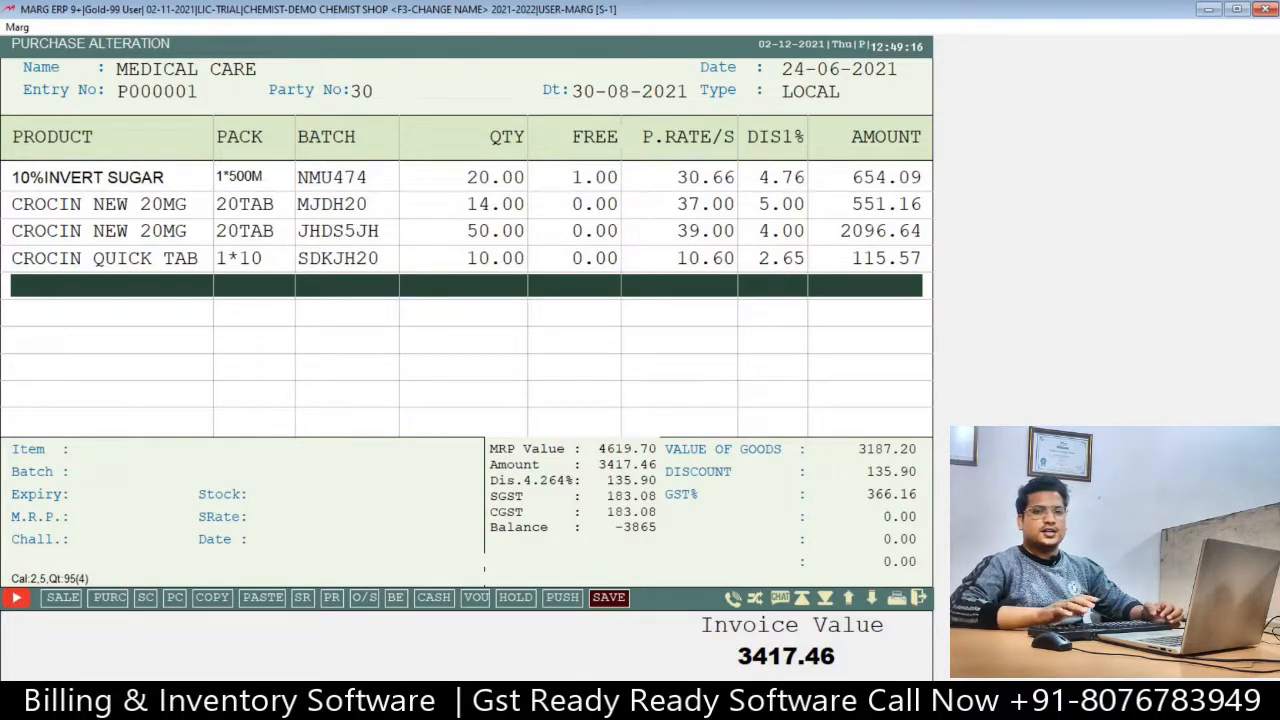
click(618, 599)
key(Return)
key(Return)
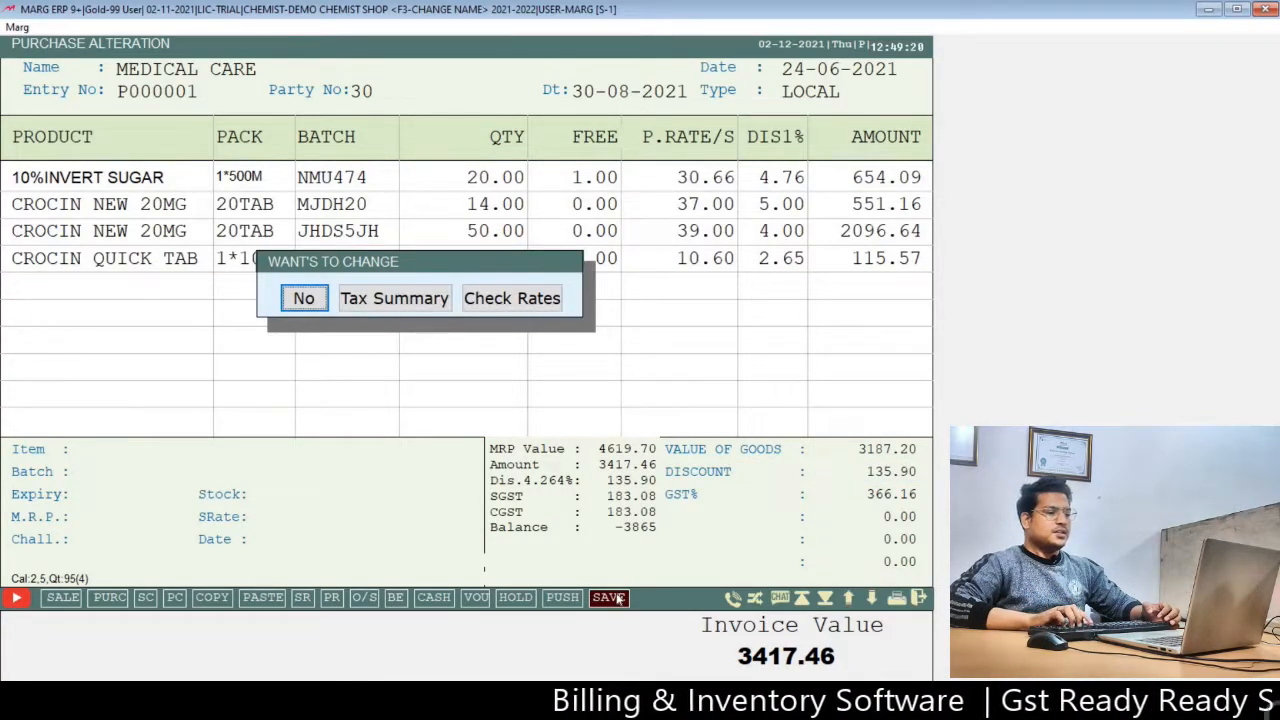
key(Return)
key(Return)
key(Return)
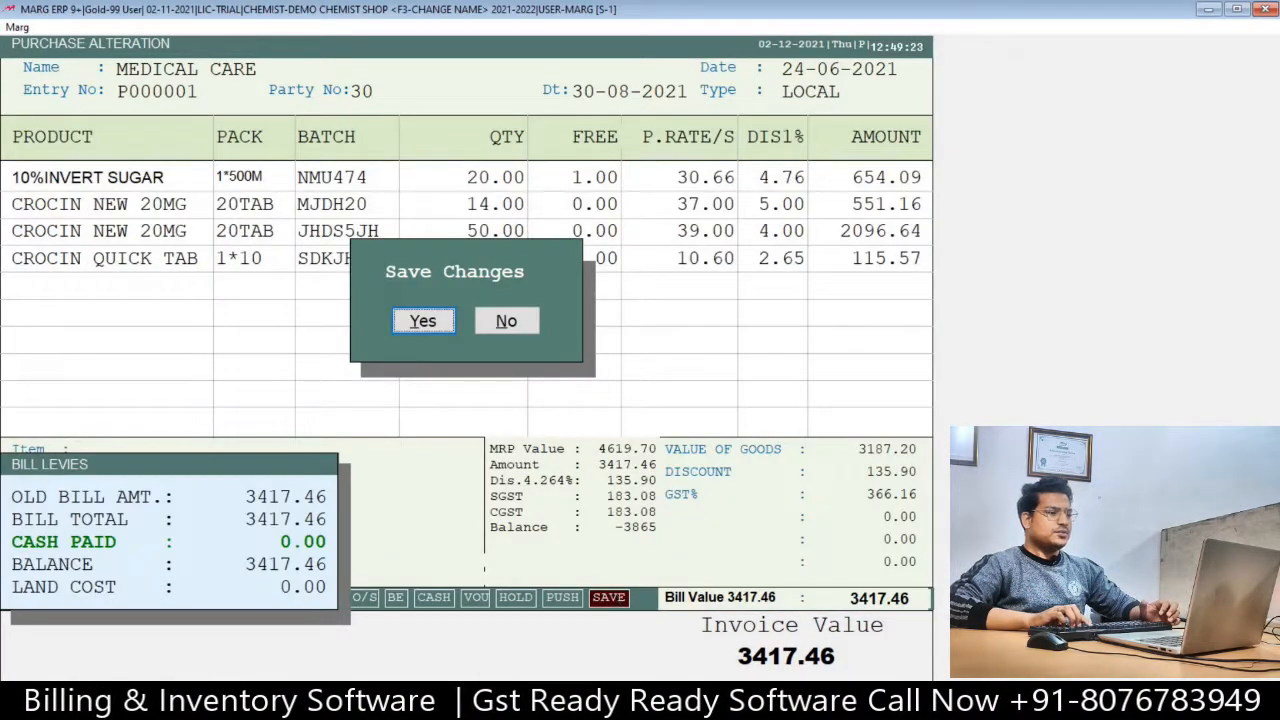
key(Return)
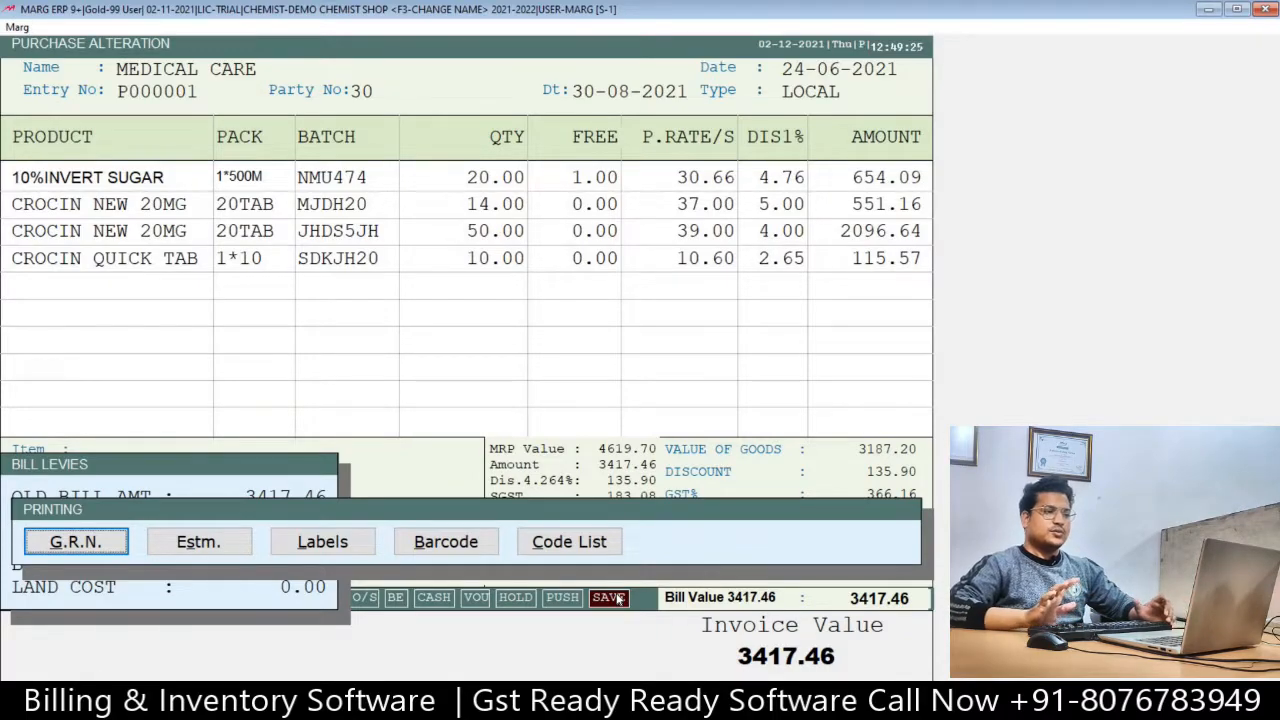
key(Escape)
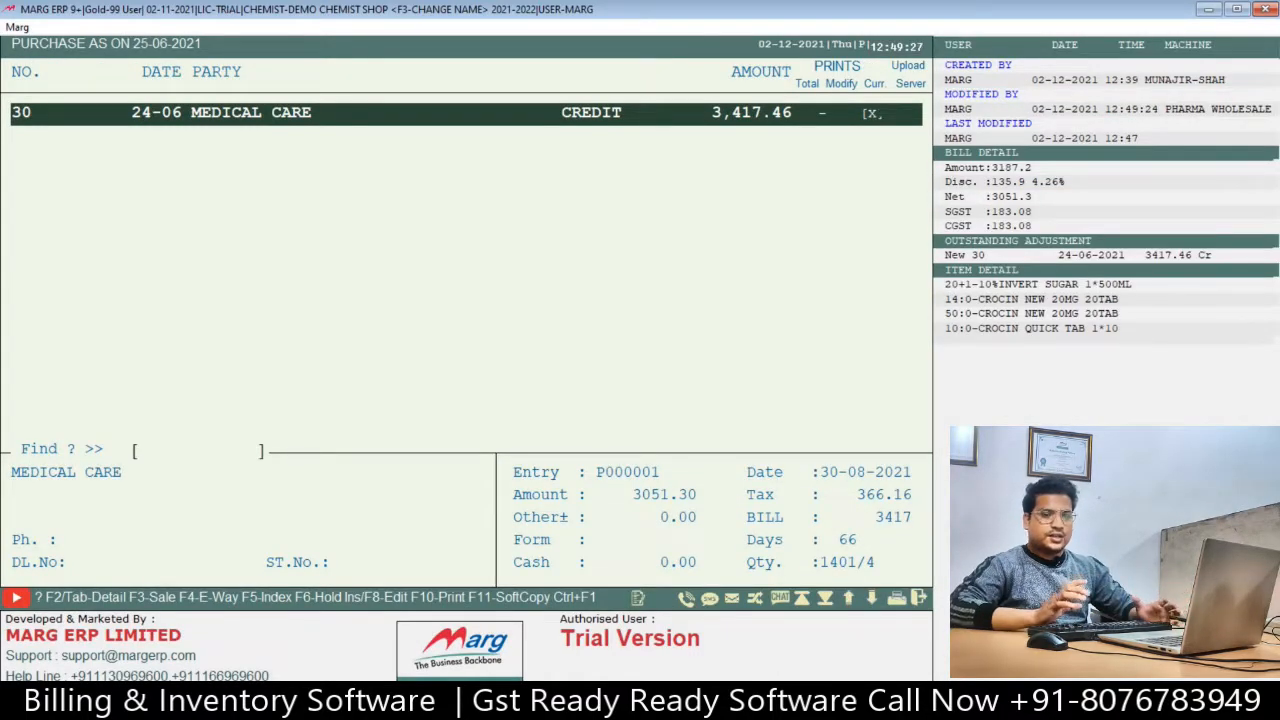
Reopen the MEDICAL CARE purchase bill and try to delete its voucher.
key(Return)
key(Right)
key(Right)
key(Right)
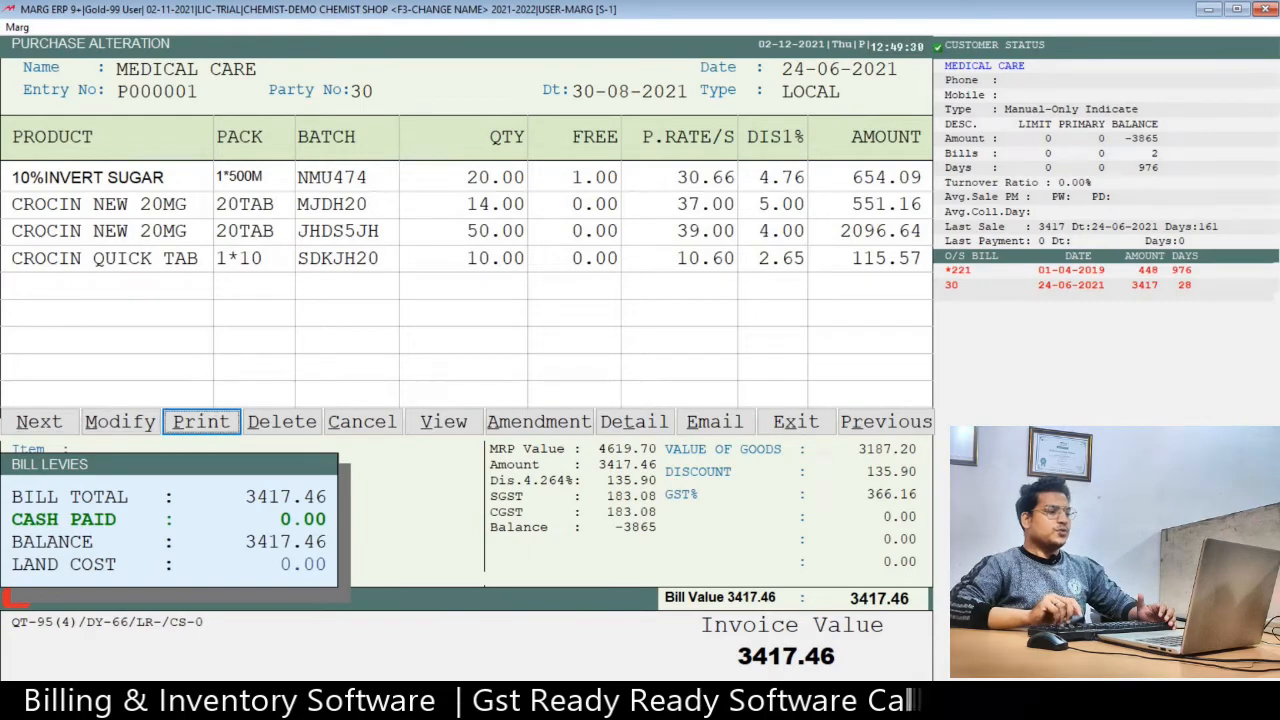
key(Left)
key(Right)
key(Return)
key(Right)
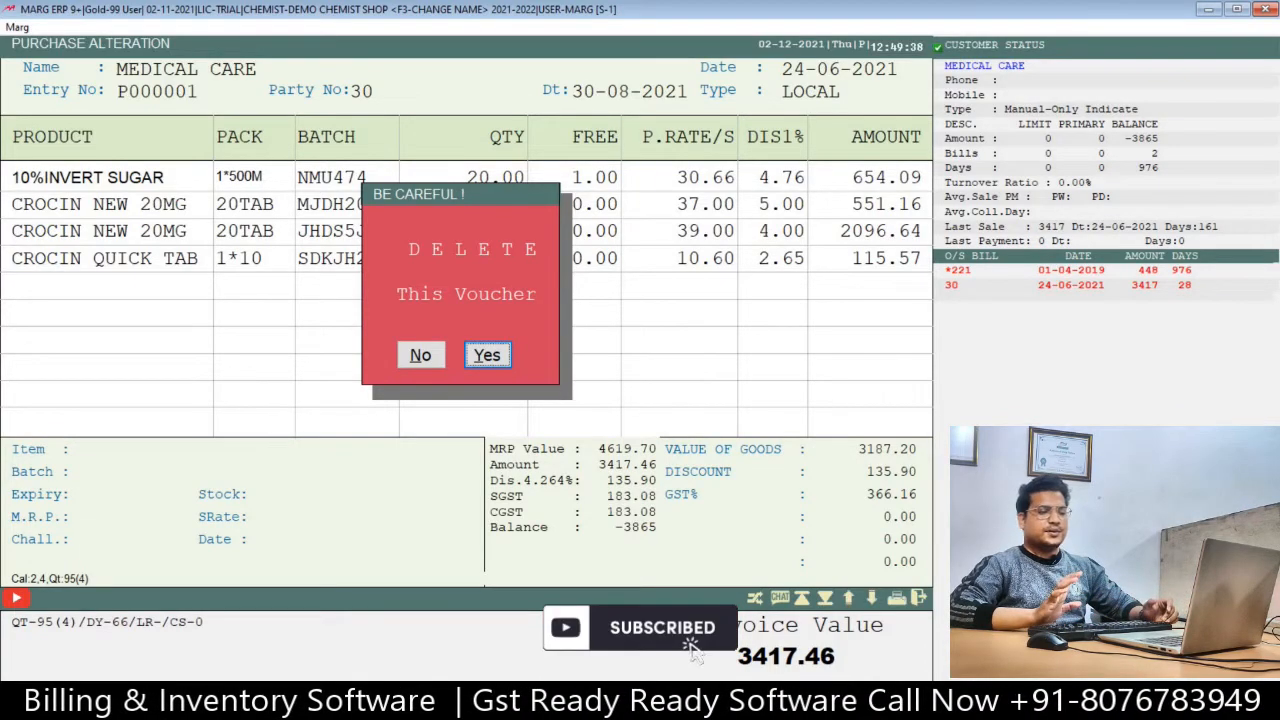
key(Return)
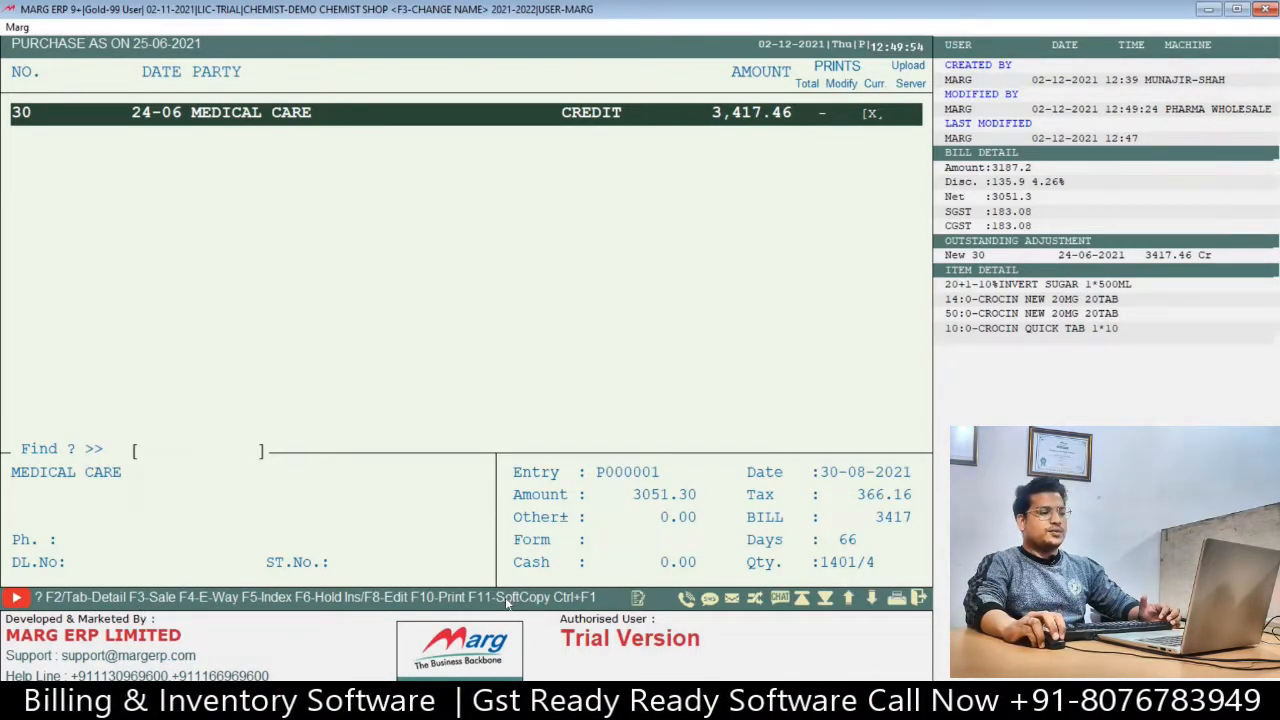
Save a soft copy of the MEDICAL CARE purchase bill as a CSV file in D:\MARGERP\export, keeping the proposed file name.
key(F11)
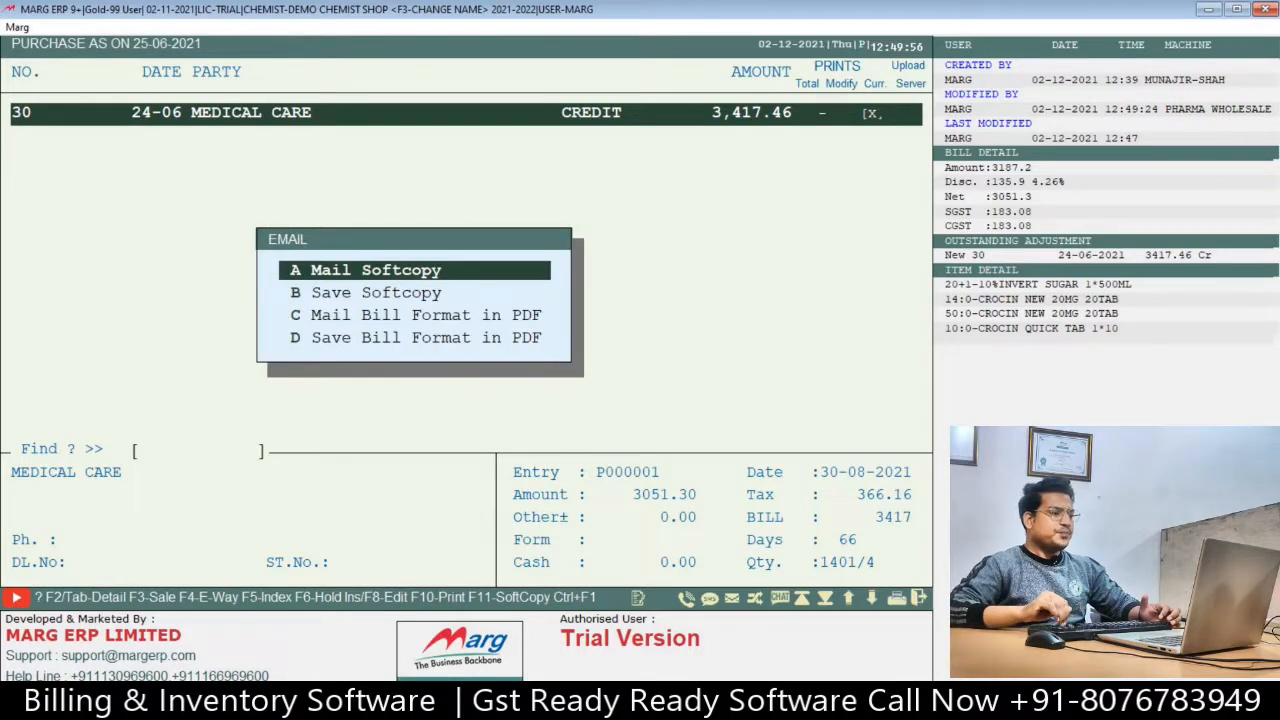
key(Down)
key(Down)
key(Up)
key(Up)
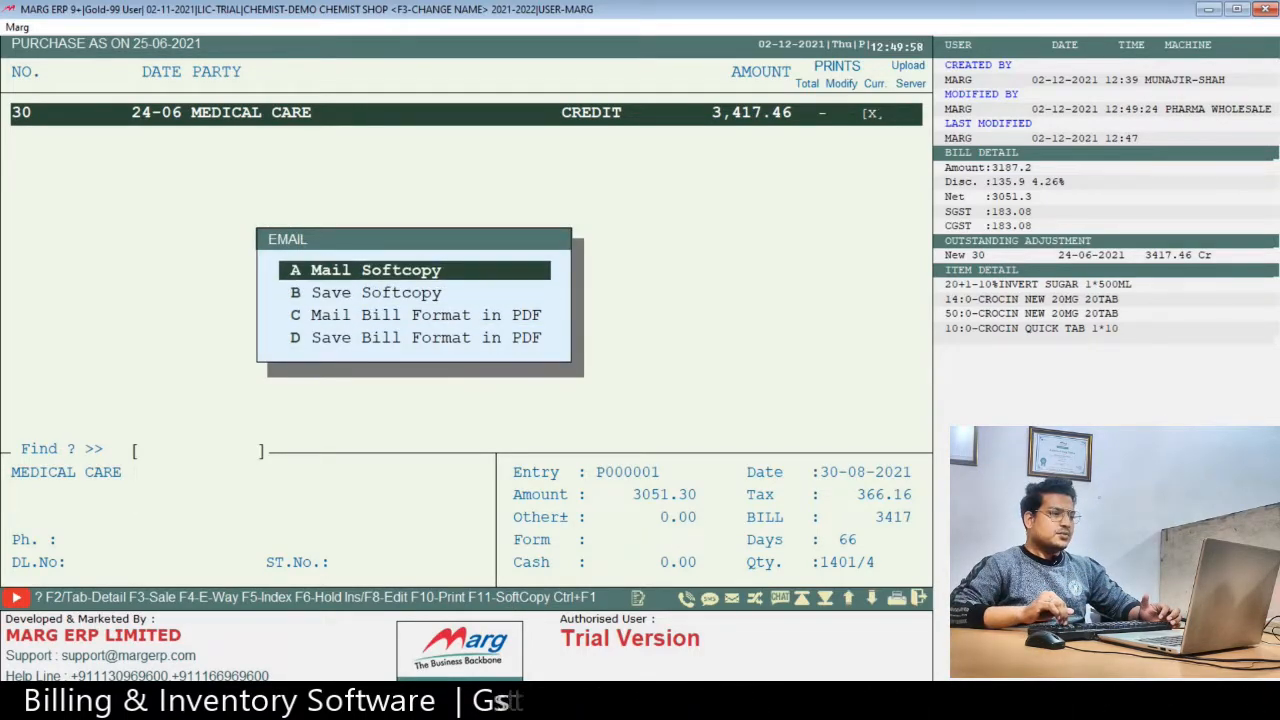
key(Down)
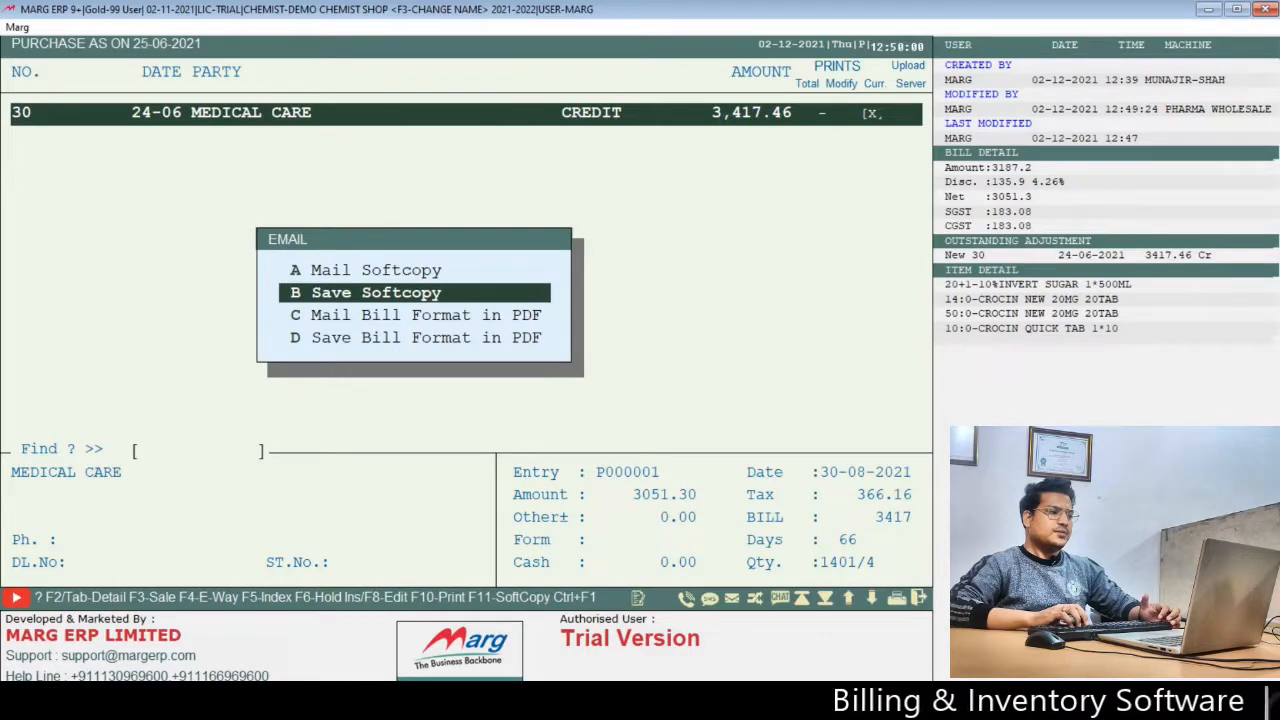
key(Return)
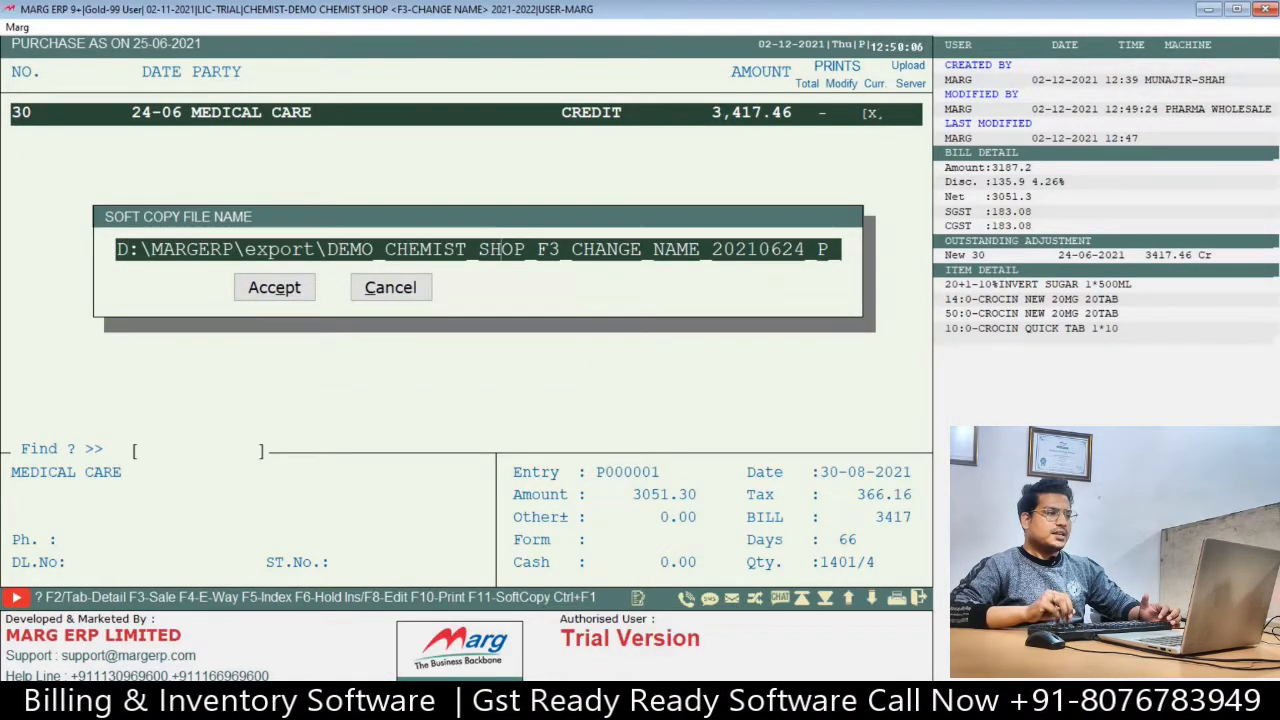
key(Right)
key(Right)
key(Right)
key(Right)
key(Right)
key(Right)
key(Right)
key(Right)
key(Right)
key(Right)
key(Right)
key(Right)
key(Right)
key(Right)
key(Right)
key(Right)
key(Right)
key(Right)
key(Right)
key(Right)
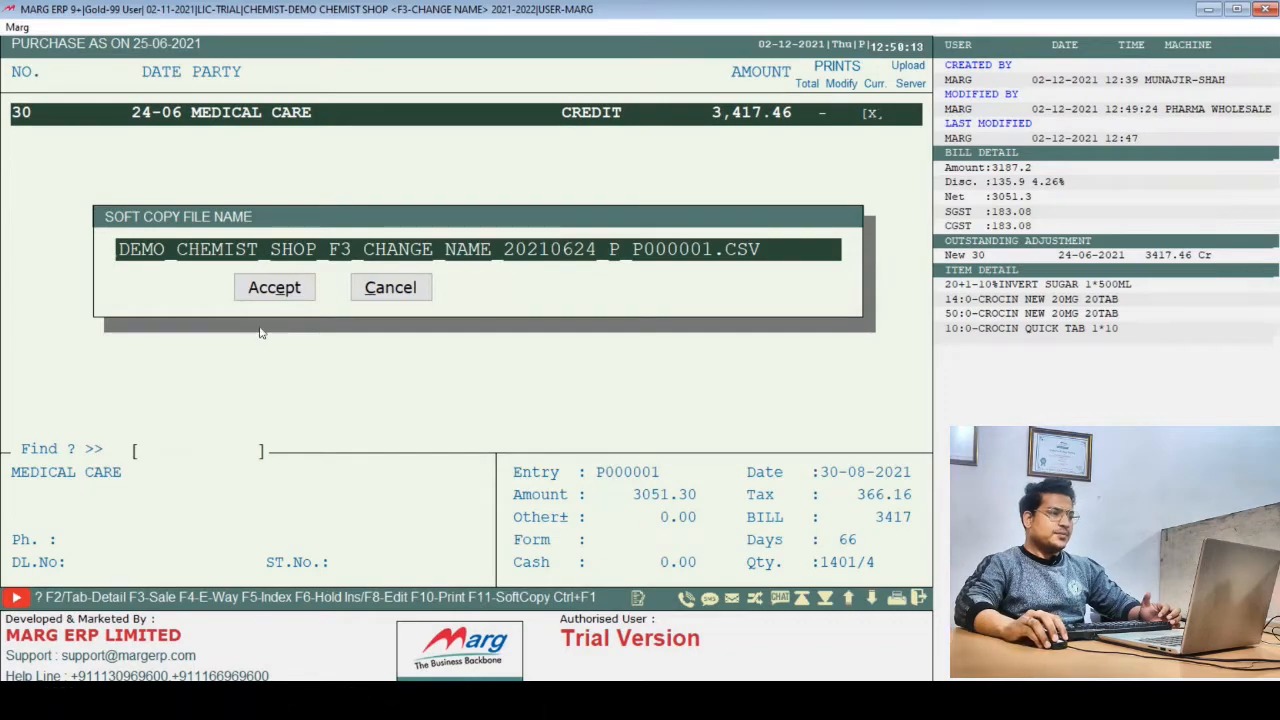
click(276, 287)
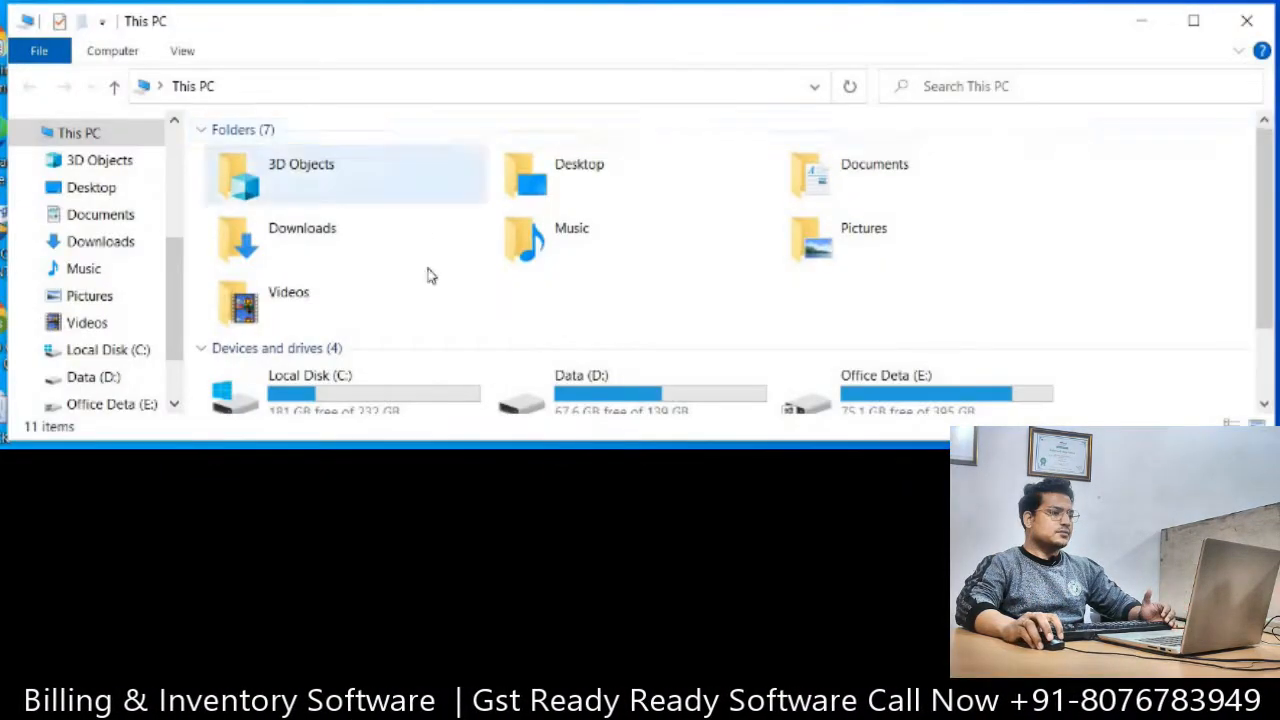
Switch to File Explorer and open the MARGERP\export folder on drive D: in a maximized window to find the exported file.
double_click(609, 389)
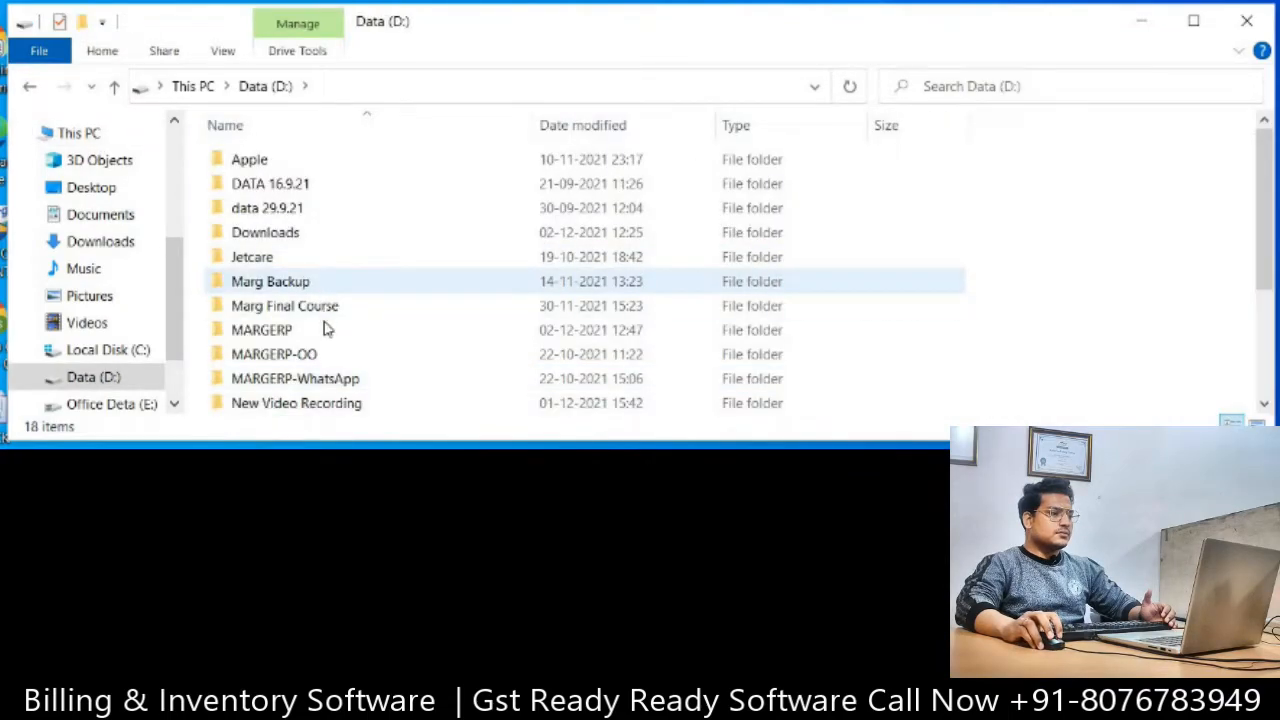
double_click(322, 331)
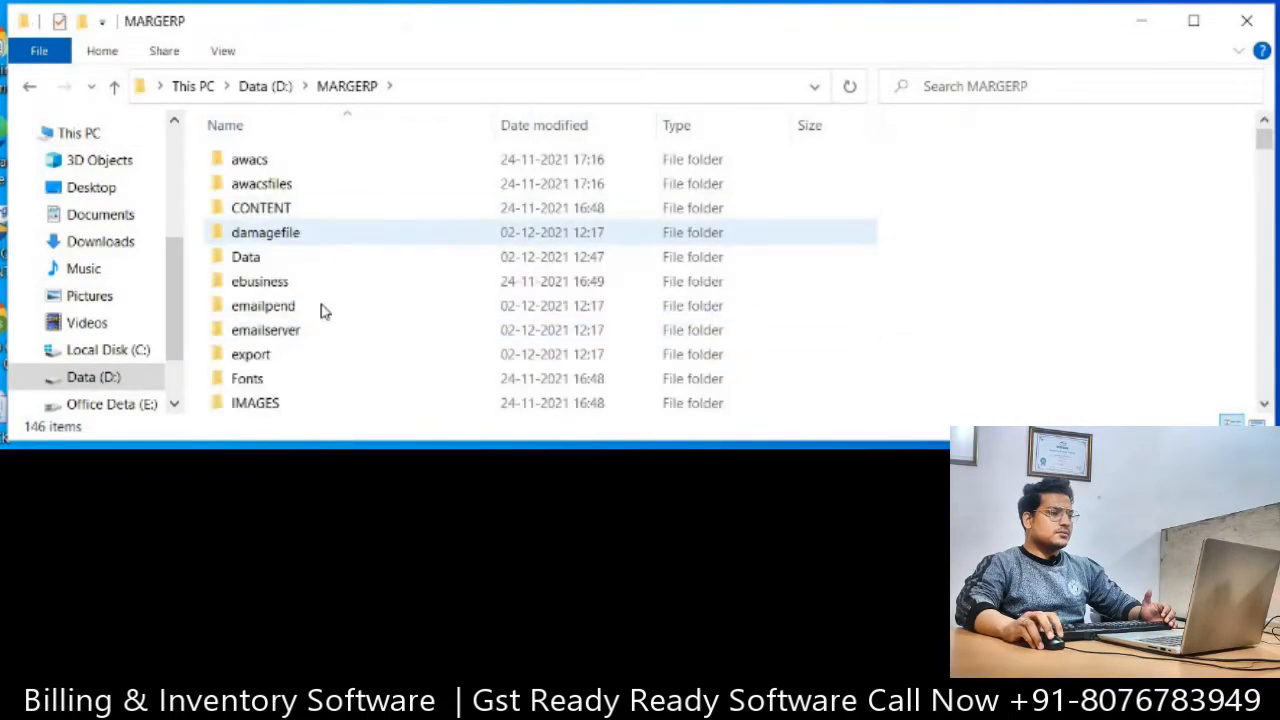
double_click(278, 356)
click(323, 162)
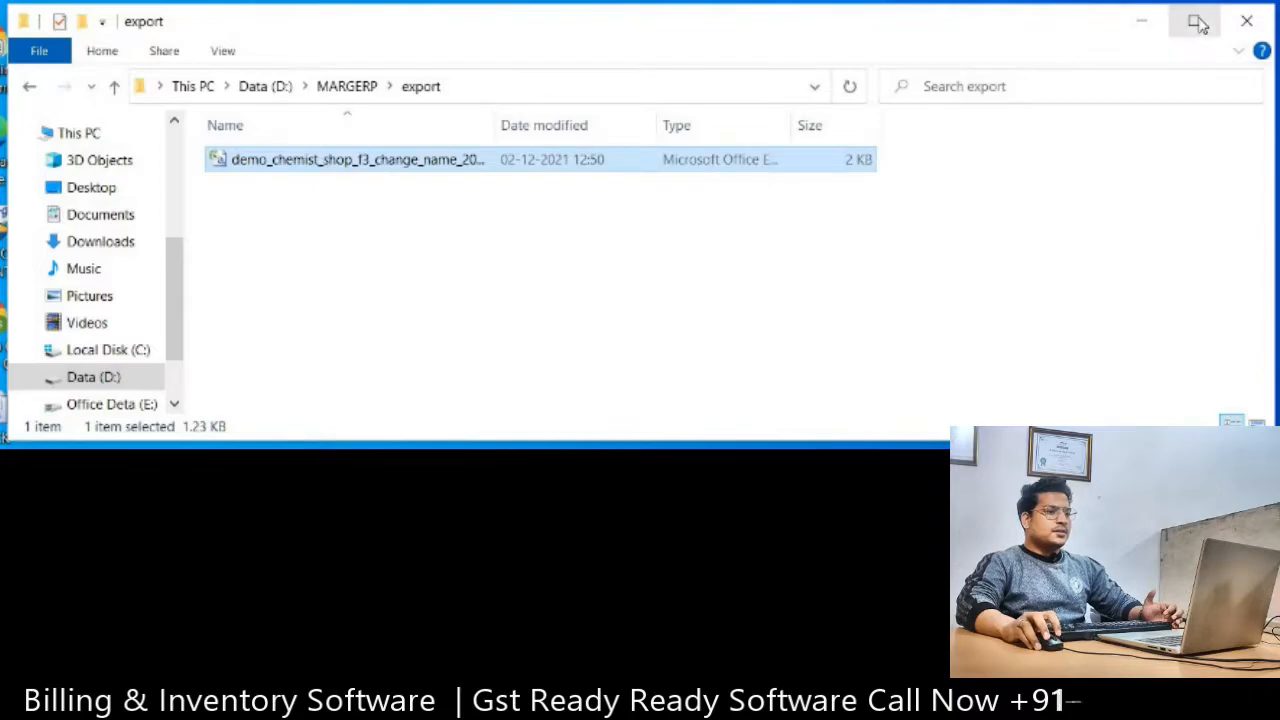
click(1193, 20)
click(330, 283)
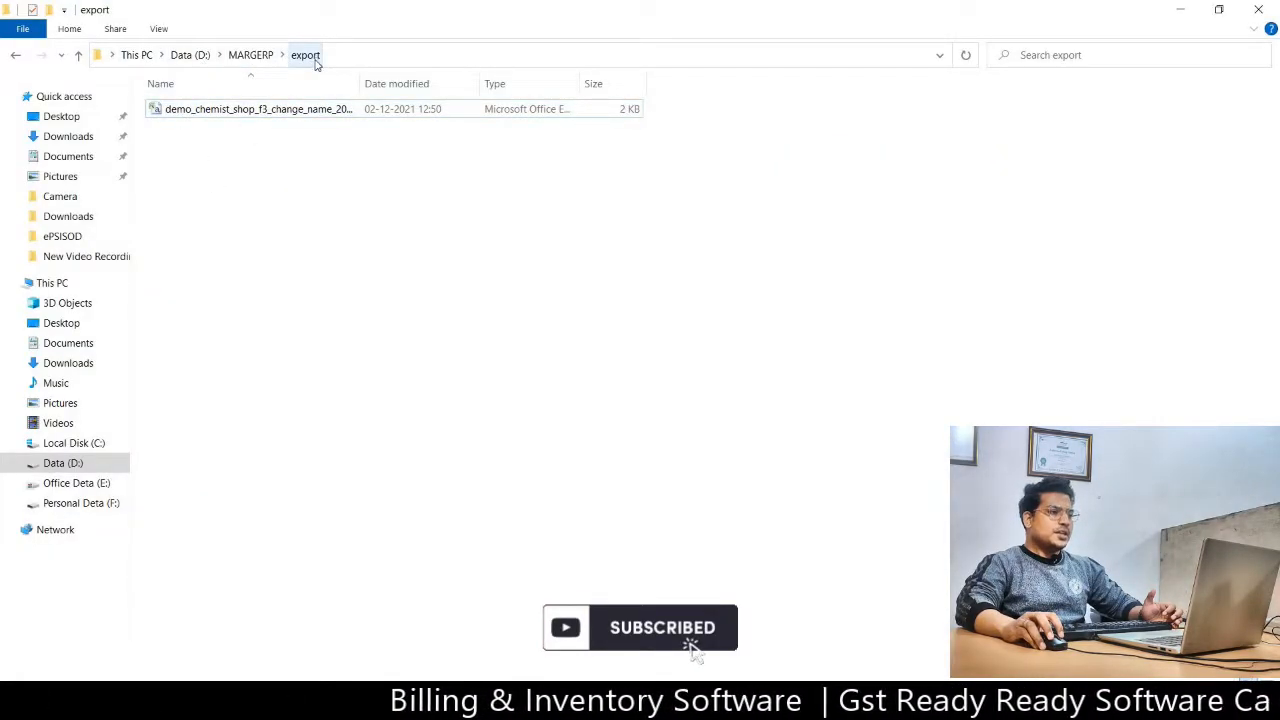
Open the exported bill's CSV file in Excel and examine its header and item rows in a maximized window.
click(200, 110)
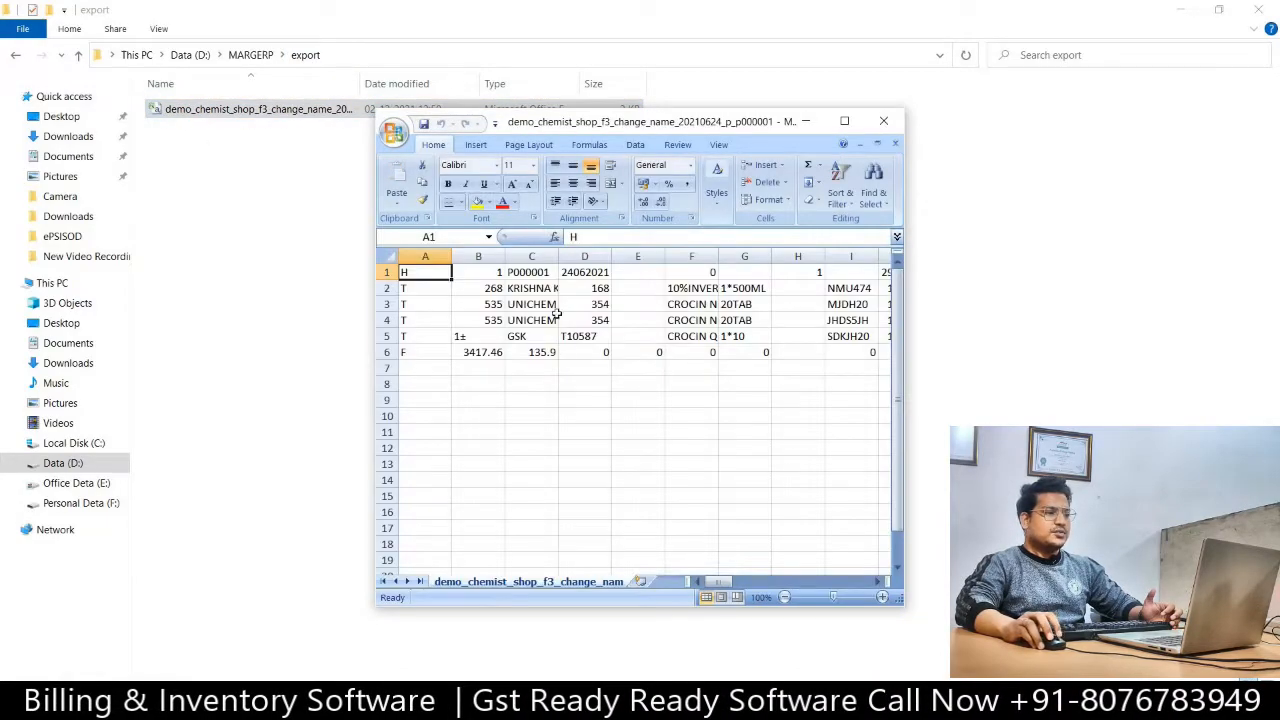
click(843, 121)
drag(315, 190, 1169, 238)
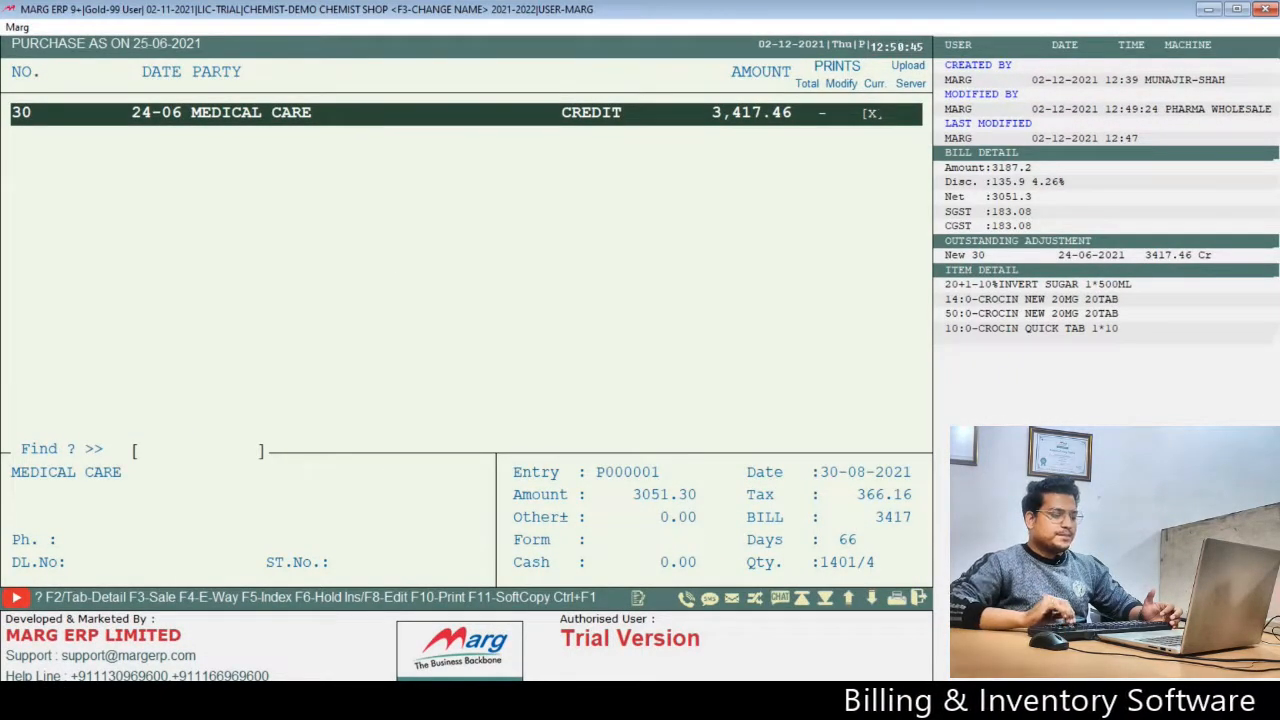
Switch back to Marg ERP and review the MEDICAL CARE bill's options for mailing or saving the bill format in PDF.
key(F11)
key(Down)
key(Down)
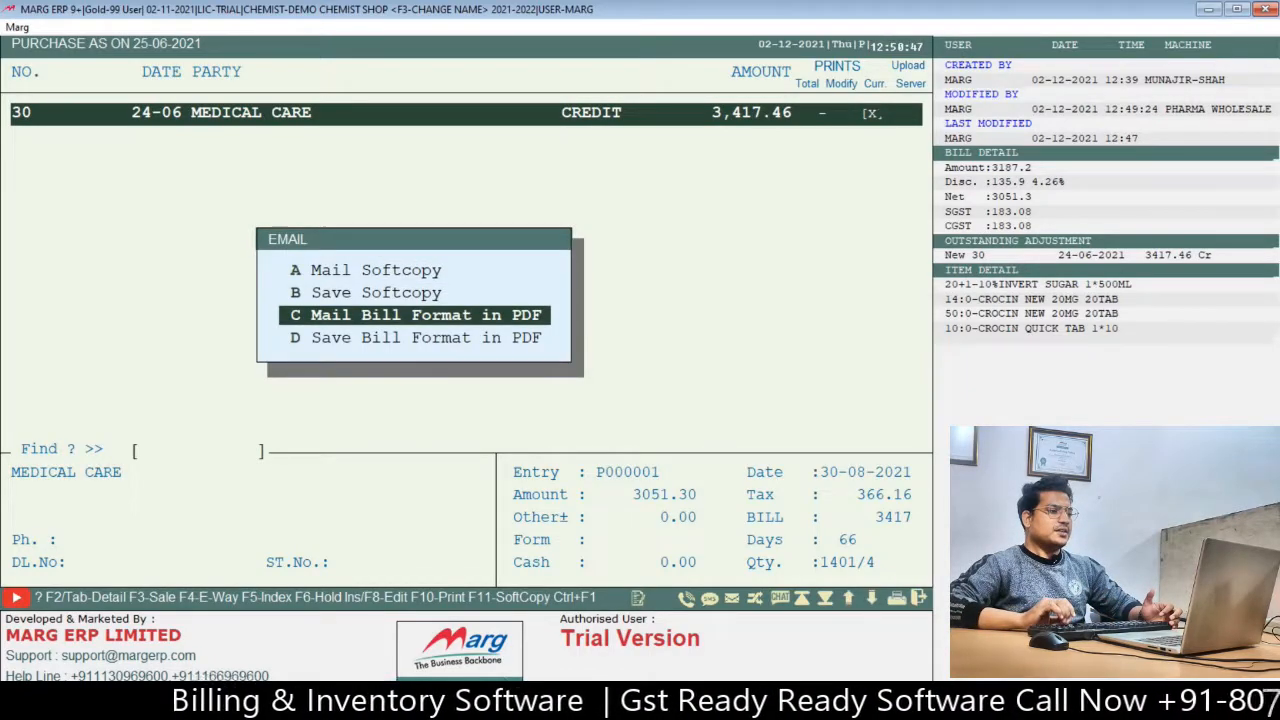
key(Up)
key(Down)
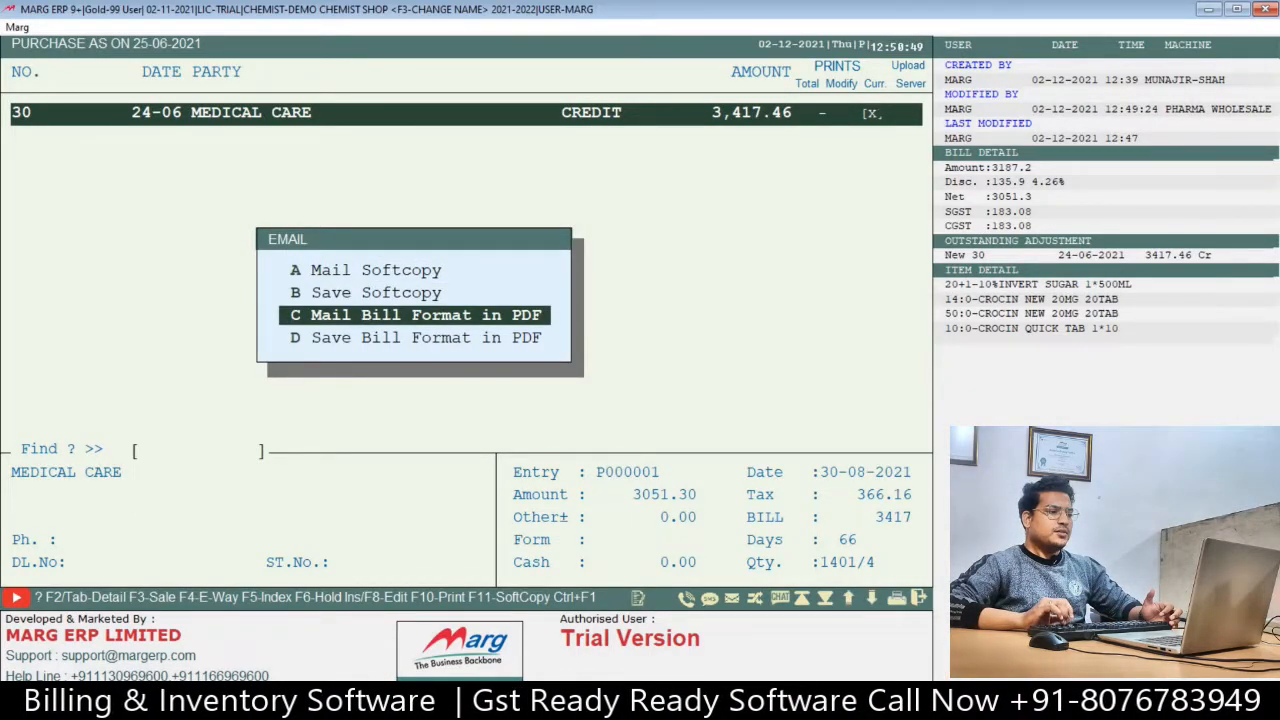
key(Down)
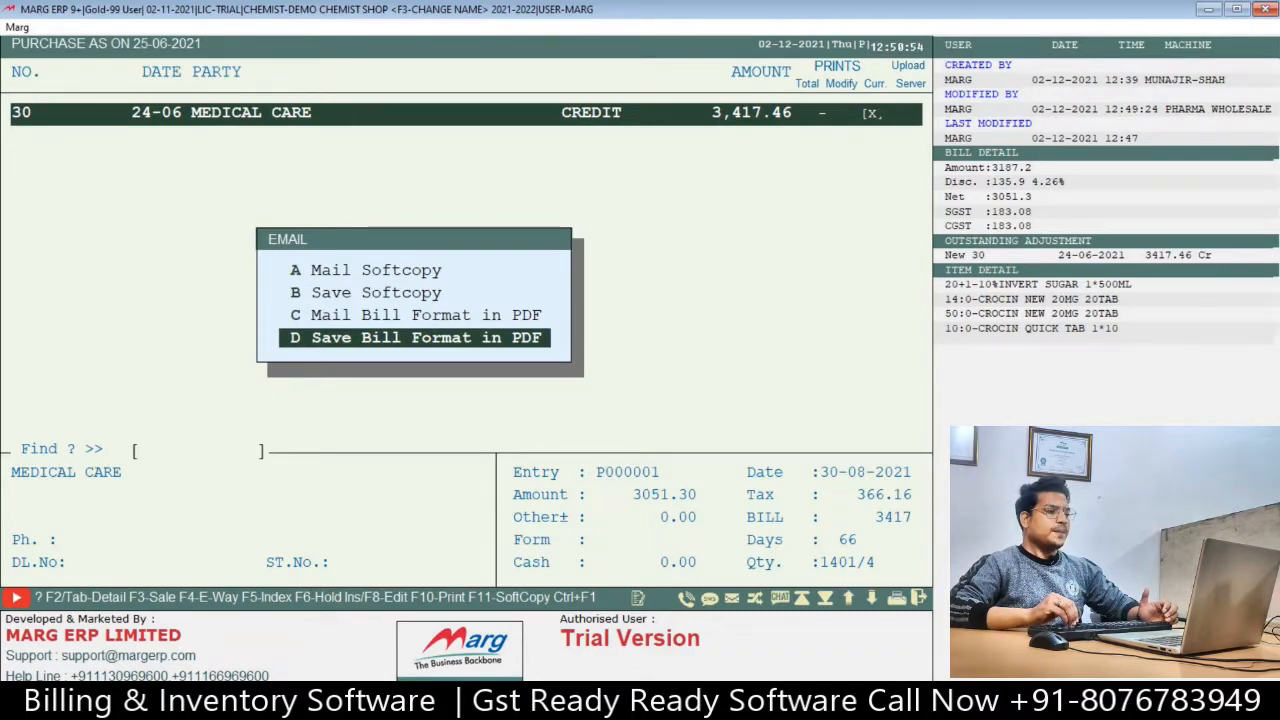
key(Escape)
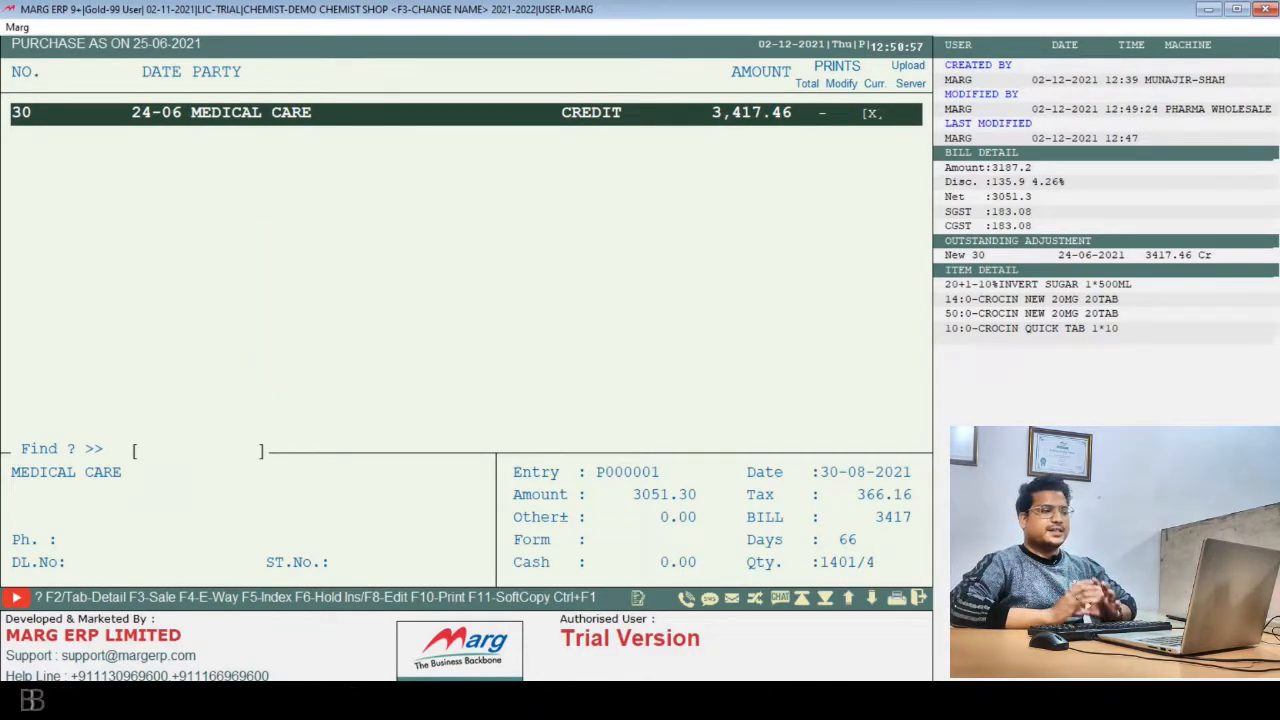